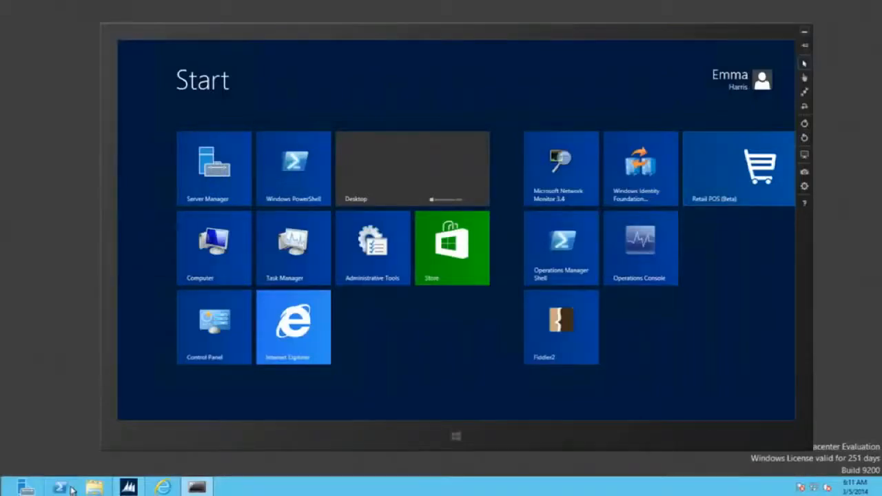
Launch the Retail POS (Beta) app from the Start screen to reach the Boston sign-in.
{"action": "scroll", "coordinate": [741, 200], "scroll_direction": "down", "scroll_amount": 2}
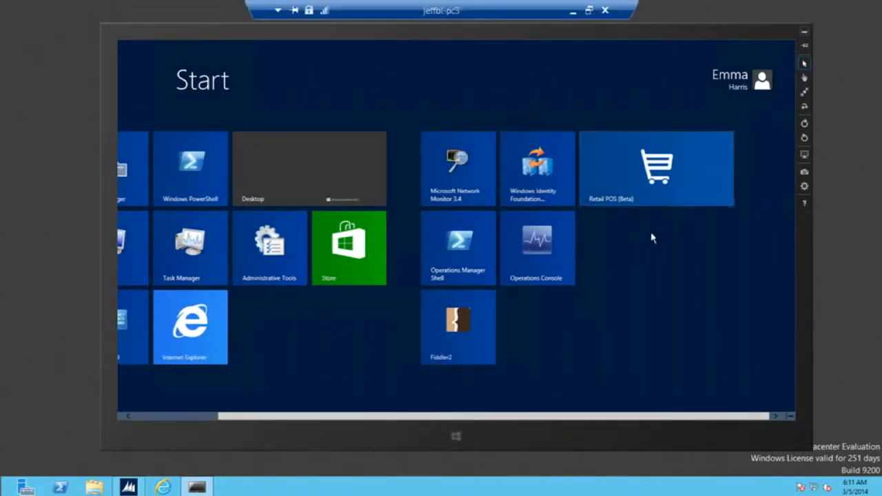
{"action": "left_click", "coordinate": [652, 193]}
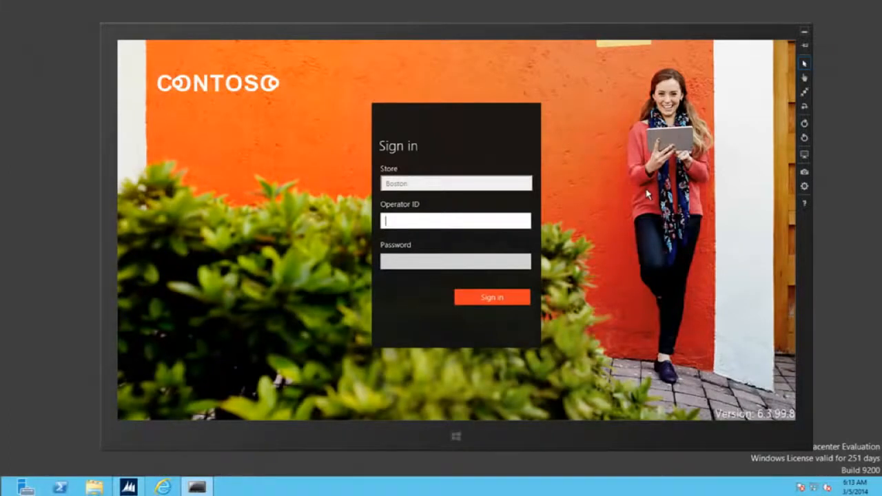
Sign in with the operator ID and password, choosing to perform a non-drawer operation.
{"action": "type", "text": "0001"}
{"action": "type", "text": "1"}
{"action": "type", "text": "0"}
{"action": "key", "text": "Tab"}
{"action": "type", "text": "123"}
{"action": "key", "text": "Return"}
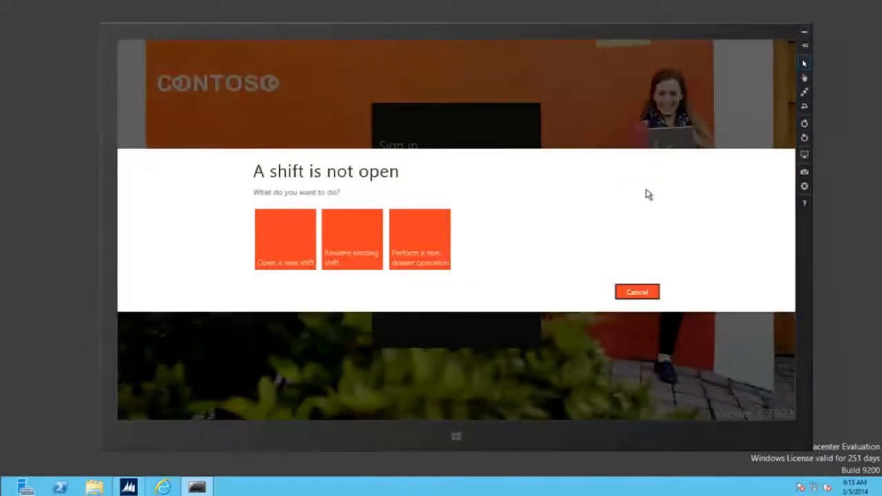
{"action": "left_click", "coordinate": [418, 238]}
{"action": "scroll", "coordinate": [376, 182], "scroll_direction": "down", "scroll_amount": 5}
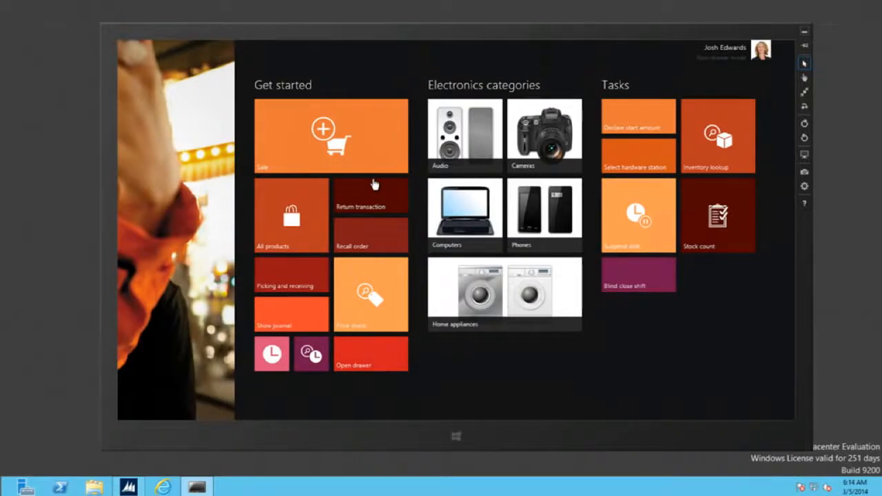
Open a new sale, then log the operator off back to the sign-in screen.
{"action": "left_click", "coordinate": [299, 131]}
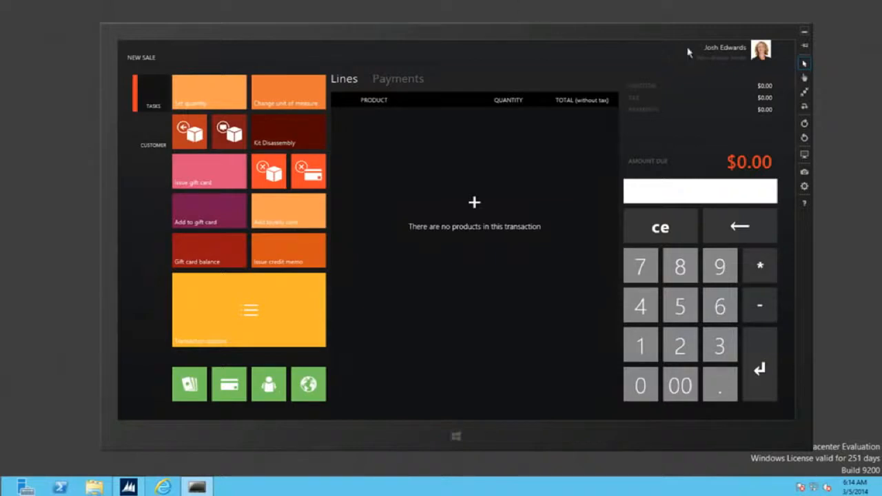
{"action": "left_click", "coordinate": [761, 49]}
{"action": "left_click", "coordinate": [737, 105]}
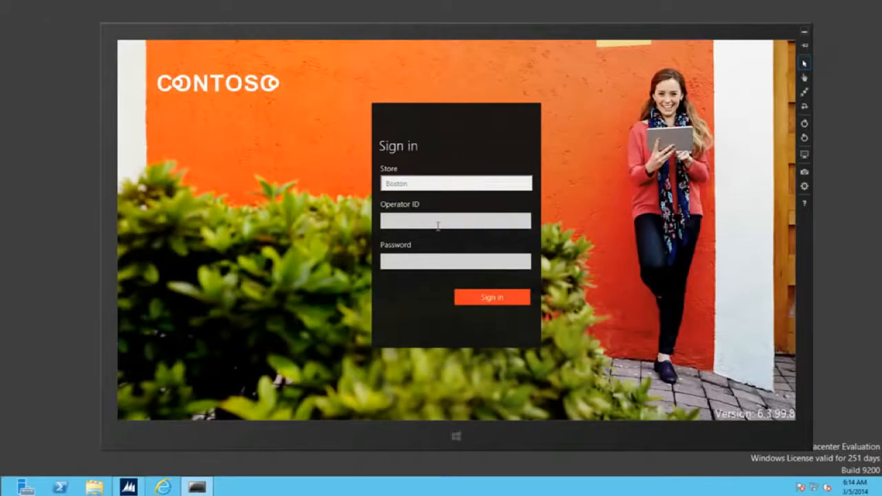
Sign in as a manager-level operator and browse the home tiles, including Manager operations.
{"action": "left_click", "coordinate": [442, 221]}
{"action": "type", "text": "00016"}
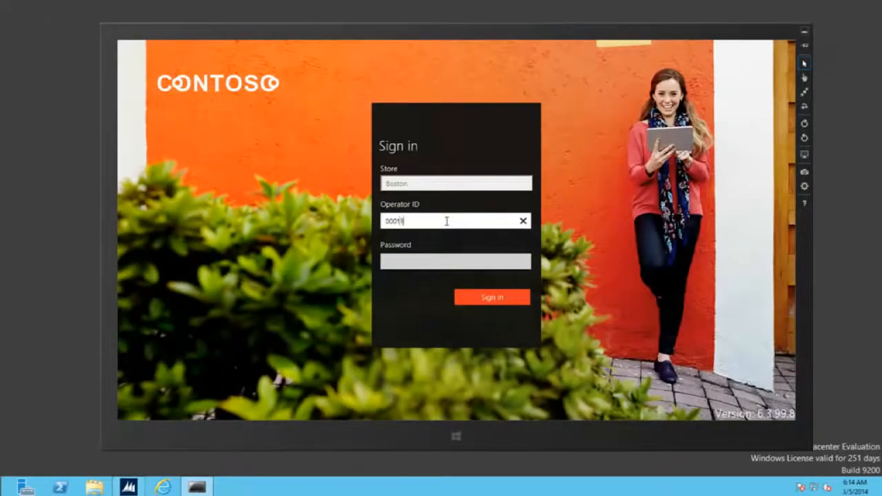
{"action": "key", "text": "Tab"}
{"action": "type", "text": "1234"}
{"action": "key", "text": "Return"}
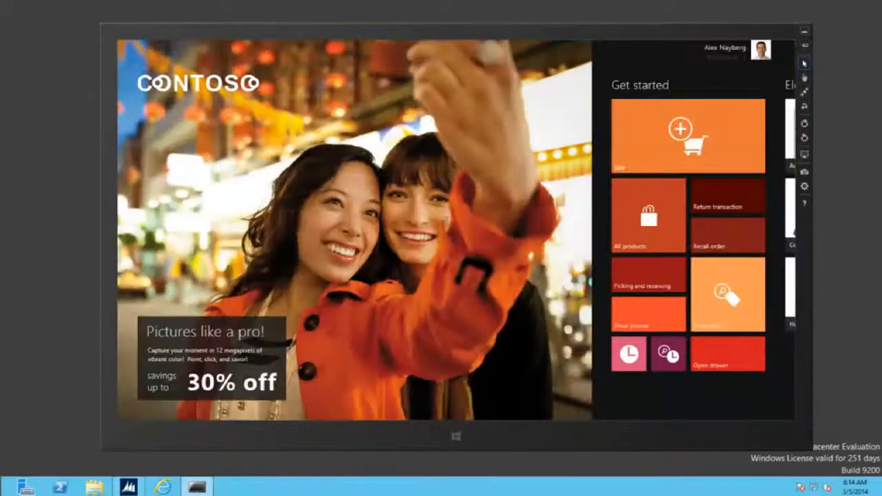
{"action": "scroll", "coordinate": [392, 321], "scroll_direction": "down", "scroll_amount": 1}
{"action": "scroll", "coordinate": [393, 324], "scroll_direction": "down", "scroll_amount": 3}
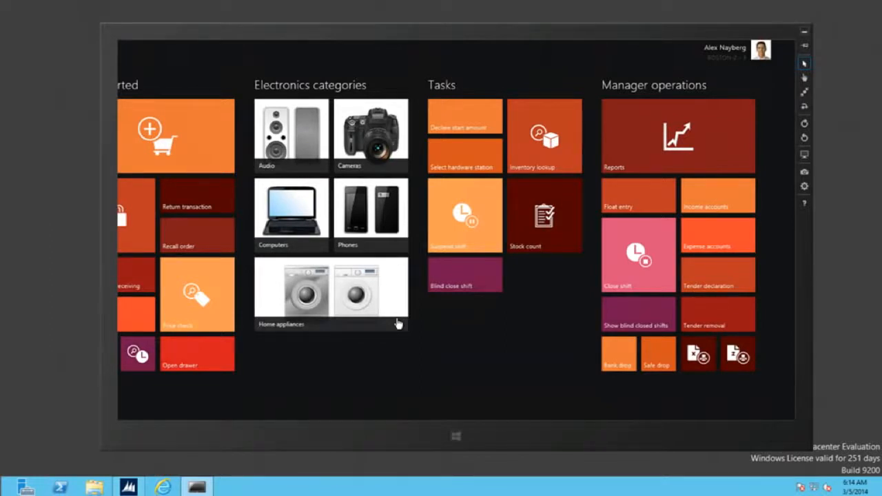
{"action": "scroll", "coordinate": [293, 177], "scroll_direction": "left", "scroll_amount": 5}
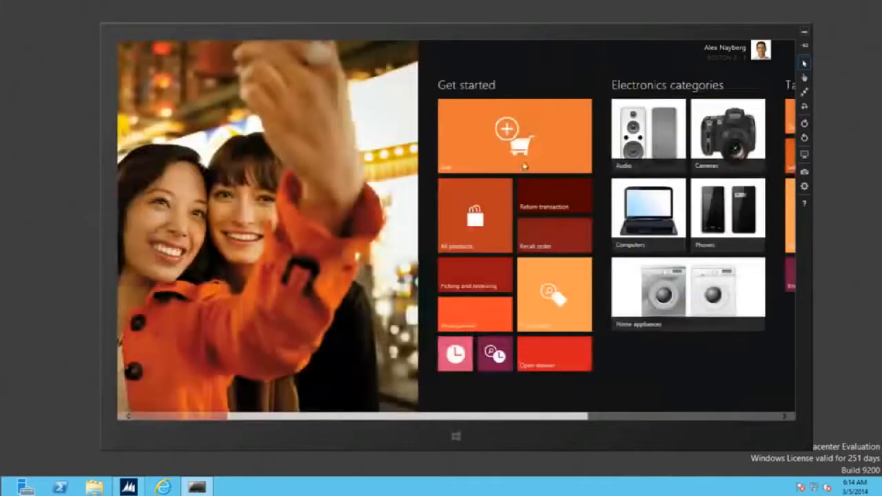
Open a new sale and look up product number 8120 on the numeric keypad.
{"action": "left_click", "coordinate": [520, 131]}
{"action": "left_click", "coordinate": [518, 129]}
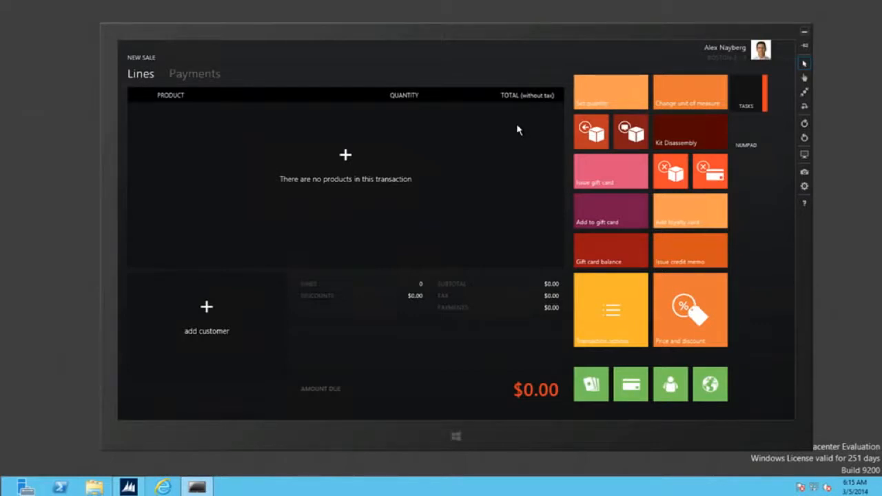
{"action": "left_click", "coordinate": [749, 134]}
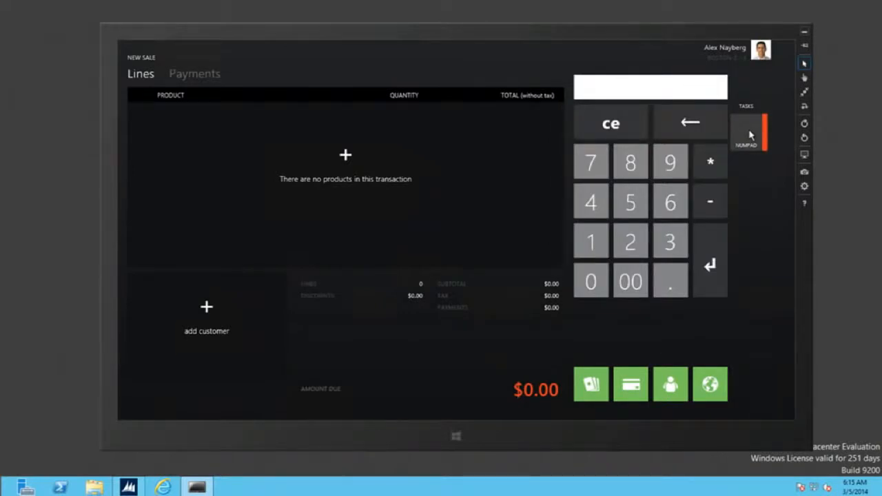
{"action": "type", "text": "8120"}
{"action": "key", "text": "Return"}
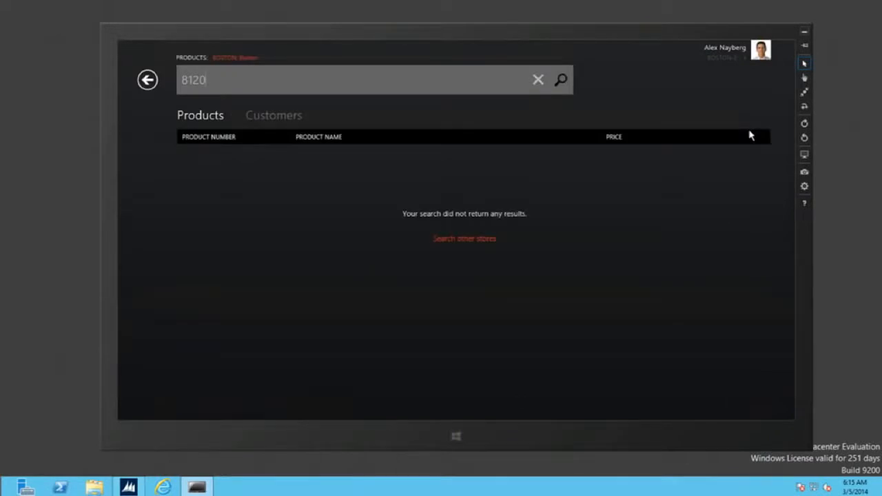
Replace the 8120 search with a product search for 'laptop'.
{"action": "left_click_drag", "start_coordinate": [210, 79], "coordinate": [160, 67]}
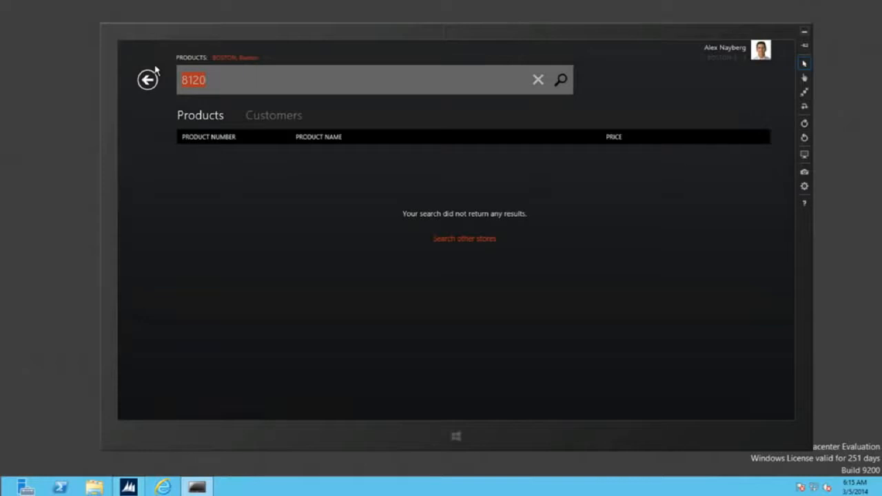
{"action": "type", "text": "laptop"}
{"action": "key", "text": "Return"}
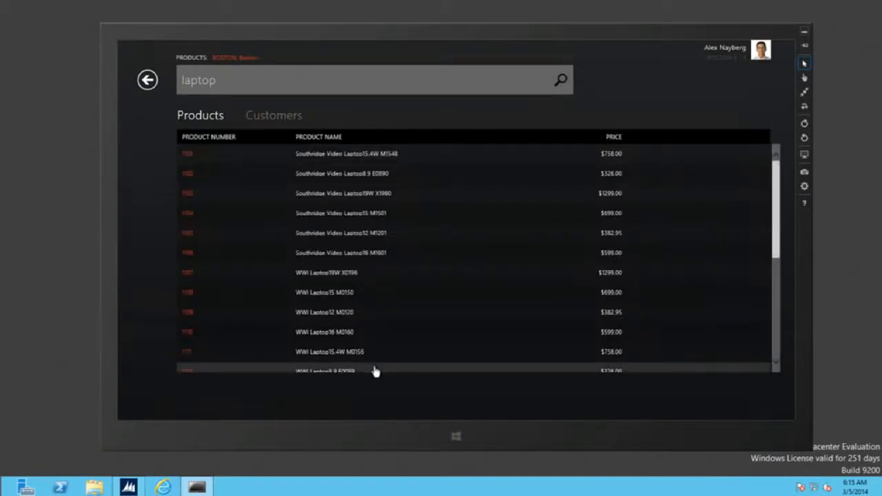
{"action": "left_click", "coordinate": [394, 238]}
Switch the laptop results view from small cards to large picture cards.
{"action": "right_click", "coordinate": [183, 380]}
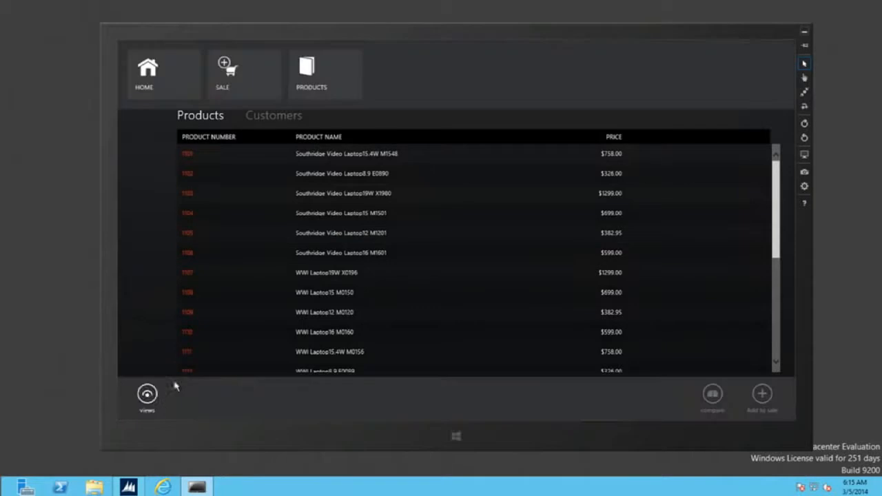
{"action": "left_click", "coordinate": [147, 395]}
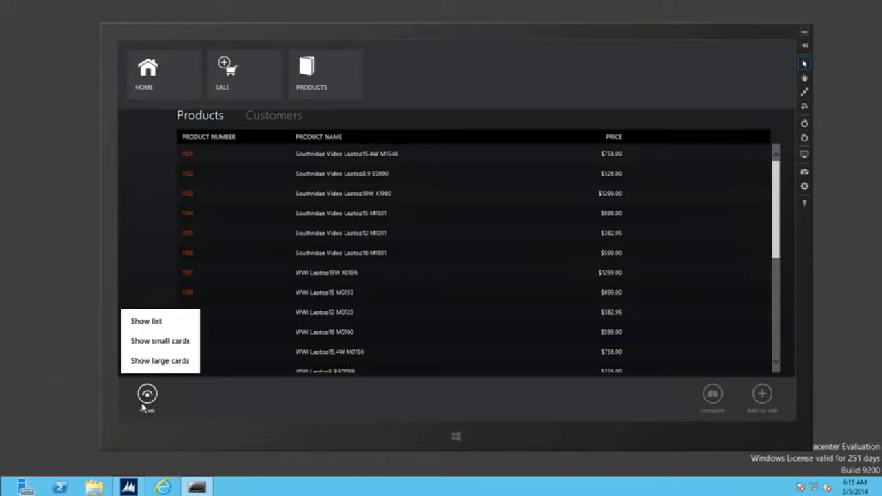
{"action": "left_click", "coordinate": [173, 342]}
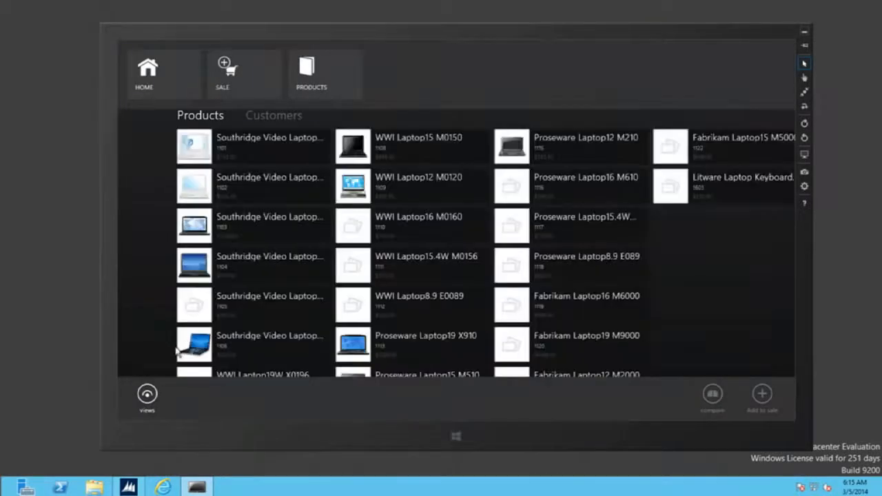
{"action": "left_click", "coordinate": [147, 394]}
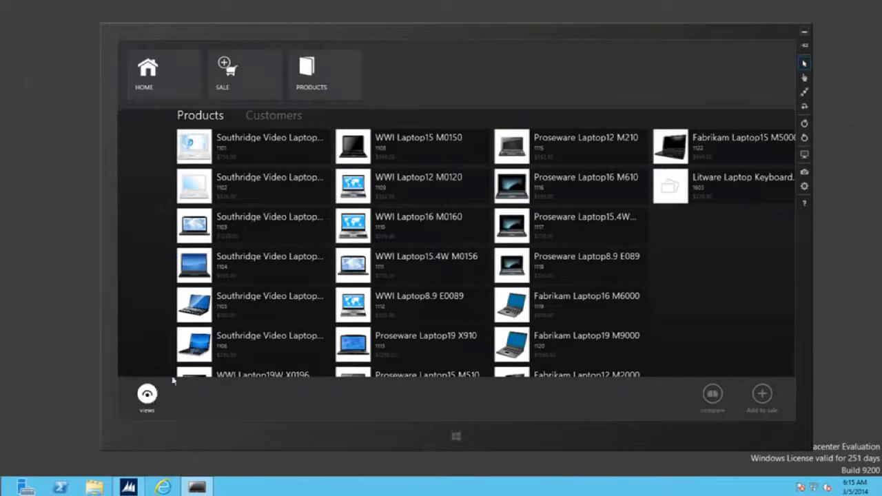
{"action": "left_click", "coordinate": [189, 361]}
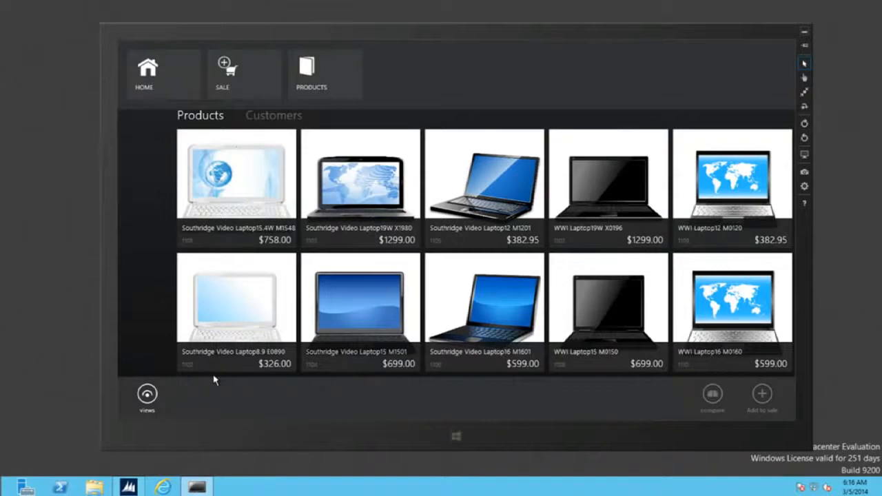
Add the black Southridge Video Laptop15.4W M1548 at $758.00 to the sale and begin payment.
{"action": "left_click", "coordinate": [146, 396]}
{"action": "left_click", "coordinate": [146, 322]}
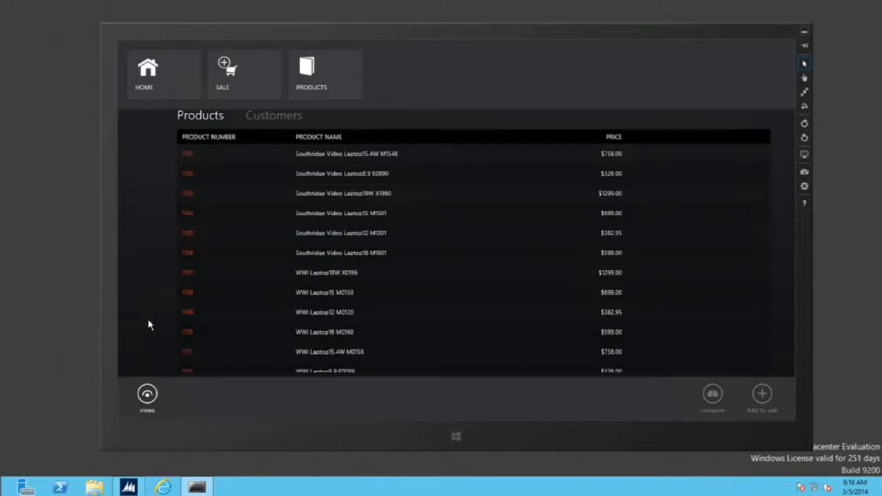
{"action": "left_click", "coordinate": [438, 158]}
{"action": "left_click", "coordinate": [398, 157]}
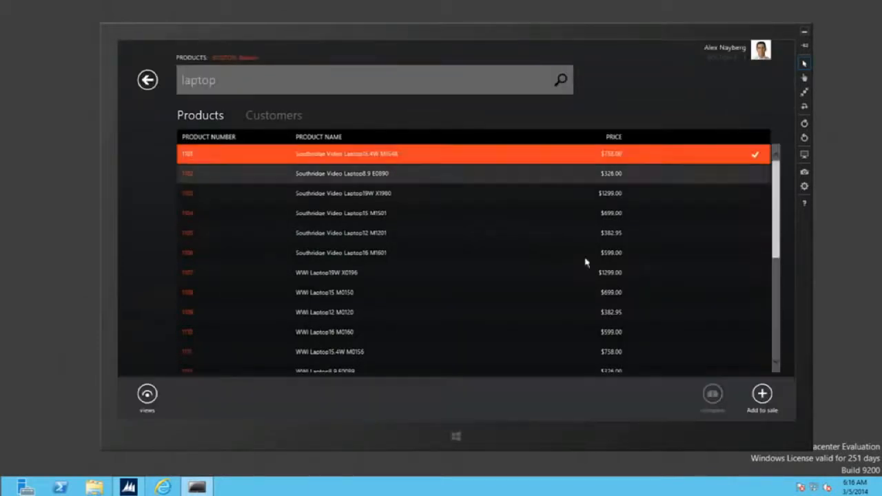
{"action": "left_click", "coordinate": [762, 394]}
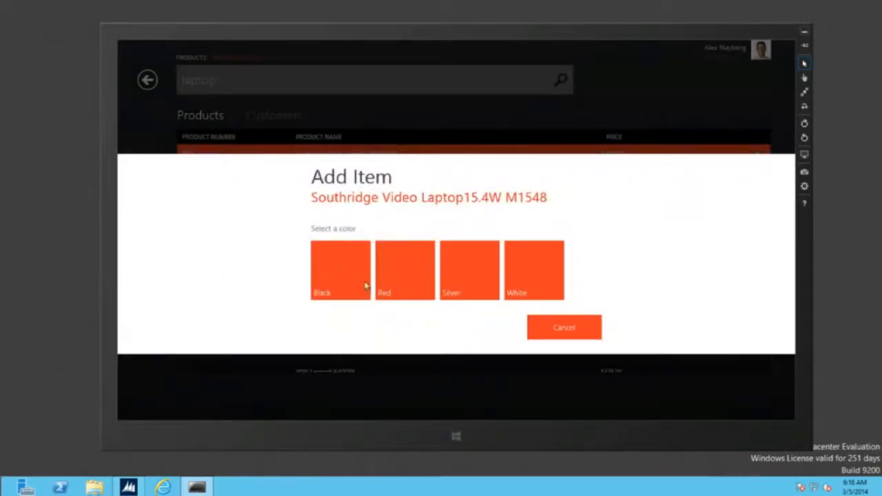
{"action": "left_click", "coordinate": [341, 289]}
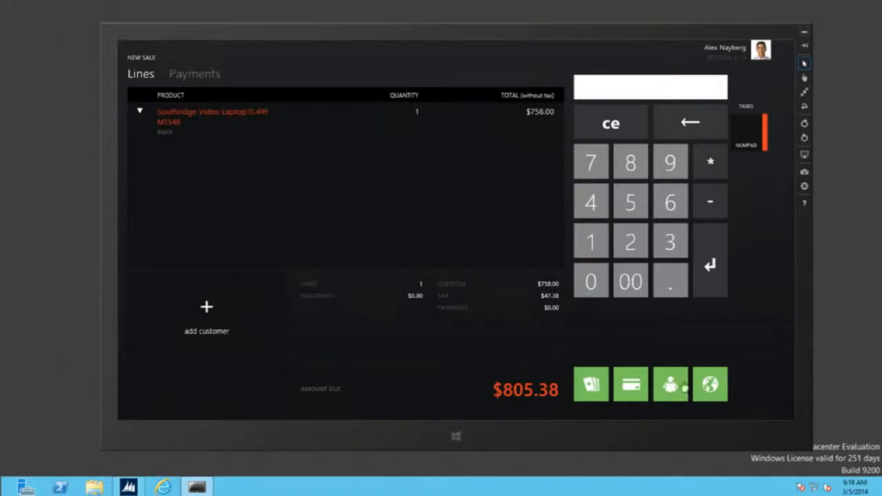
{"action": "left_click", "coordinate": [517, 400]}
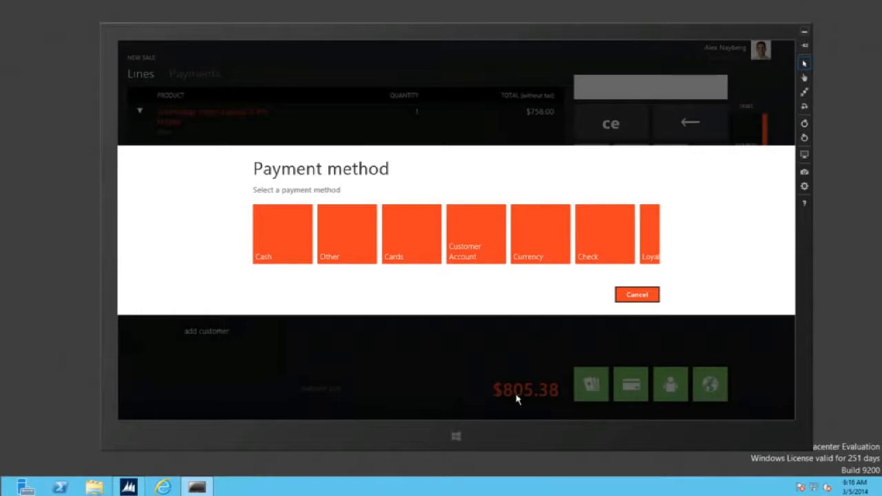
Dismiss the payment method choice and pay by card with manual card entry.
{"action": "left_click", "coordinate": [654, 297]}
{"action": "left_click", "coordinate": [630, 380]}
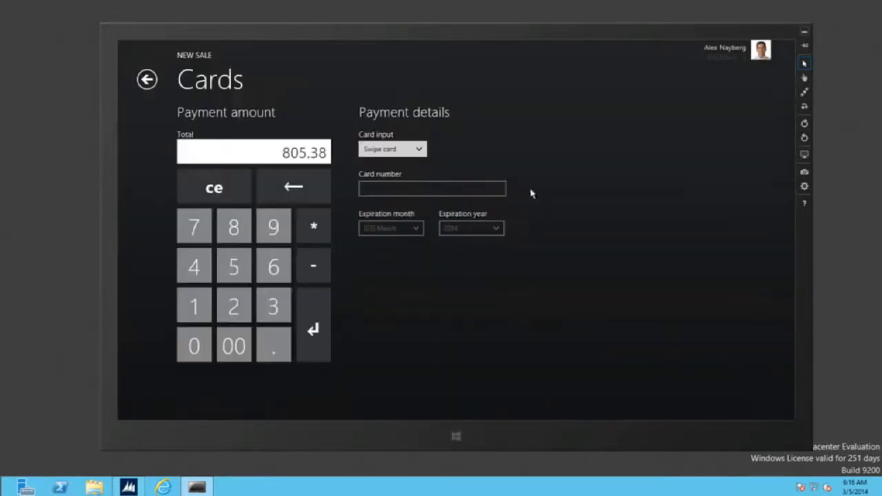
{"action": "left_click", "coordinate": [418, 148]}
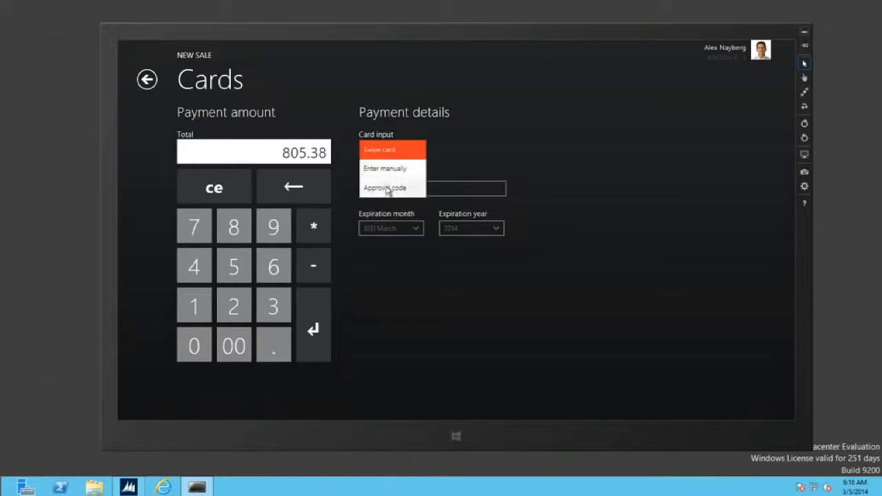
{"action": "left_click", "coordinate": [401, 170]}
Enter the card number, expiry year 2016 and security code, then tender $805.38.
{"action": "left_click", "coordinate": [412, 190]}
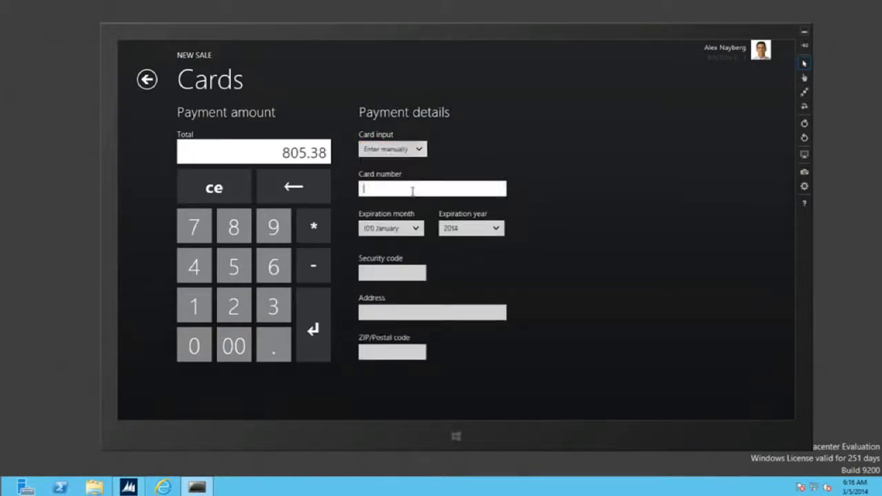
{"action": "type", "text": "4111111111111111"}
{"action": "left_click", "coordinate": [497, 227]}
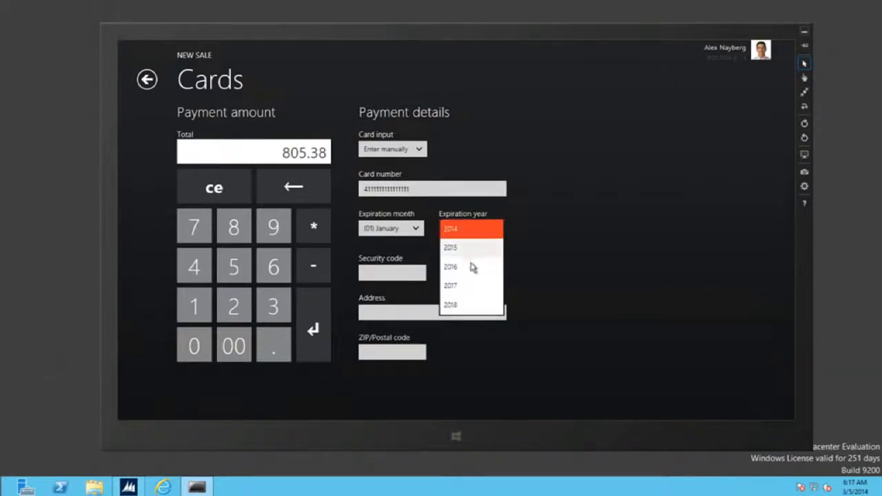
{"action": "left_click", "coordinate": [468, 264]}
{"action": "left_click", "coordinate": [392, 274]}
{"action": "type", "text": "999"}
{"action": "right_click", "coordinate": [617, 287]}
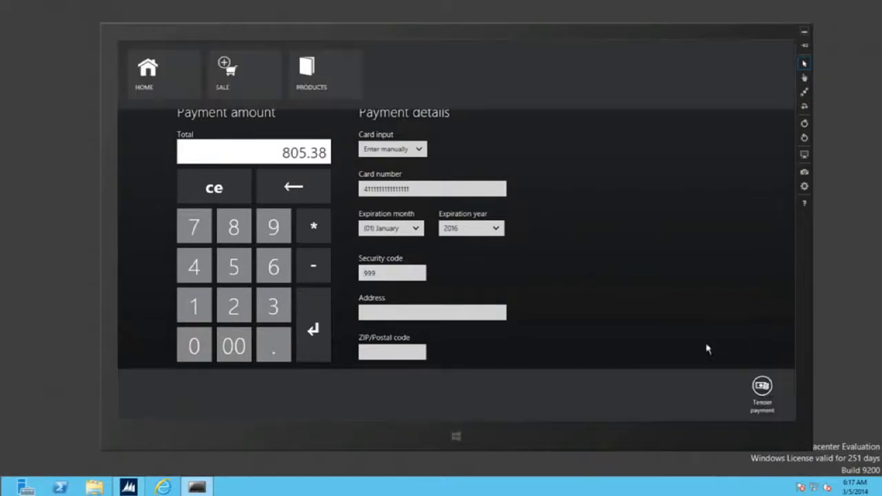
{"action": "left_click", "coordinate": [763, 386]}
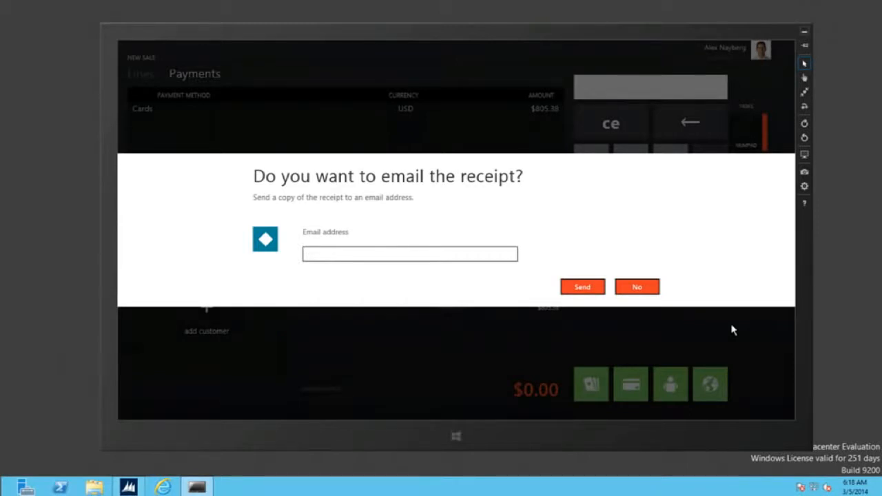
Decline the email receipt, close the $0.00 change-due summary, and start adding a customer.
{"action": "left_click", "coordinate": [648, 289]}
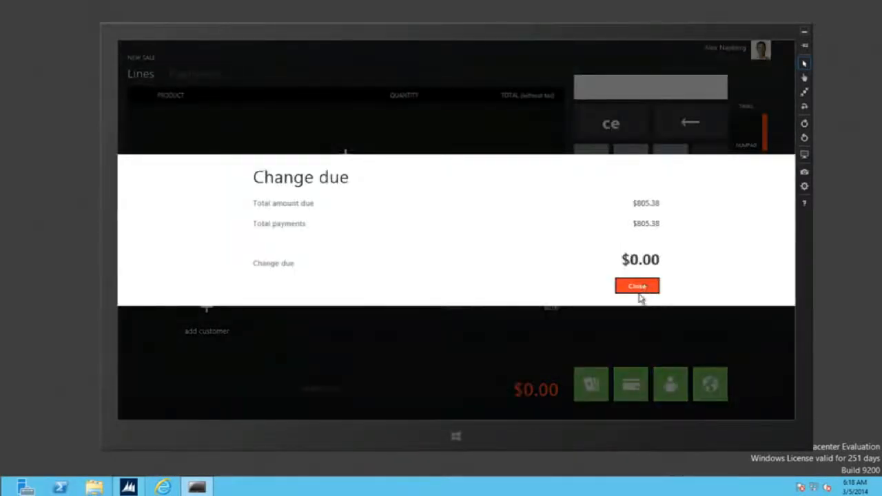
{"action": "left_click", "coordinate": [644, 288]}
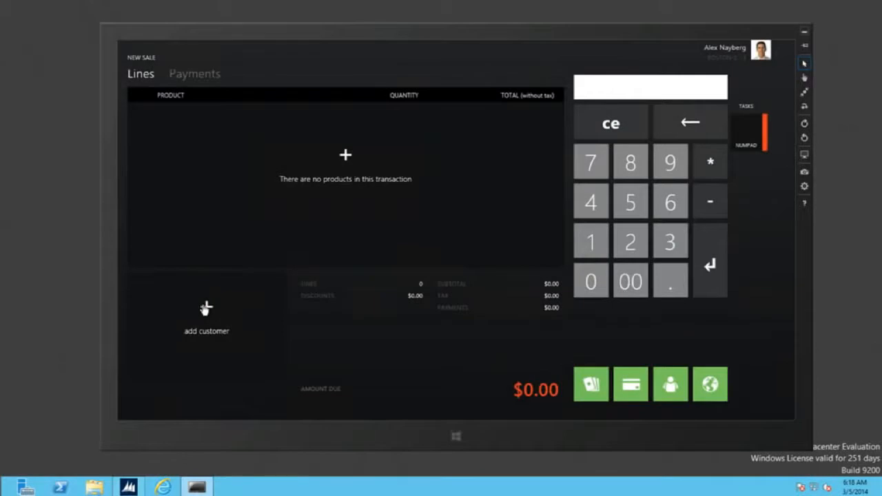
{"action": "left_click", "coordinate": [191, 305]}
Search customers for 'ito' and open the single matching customer's profile.
{"action": "type", "text": "ito"}
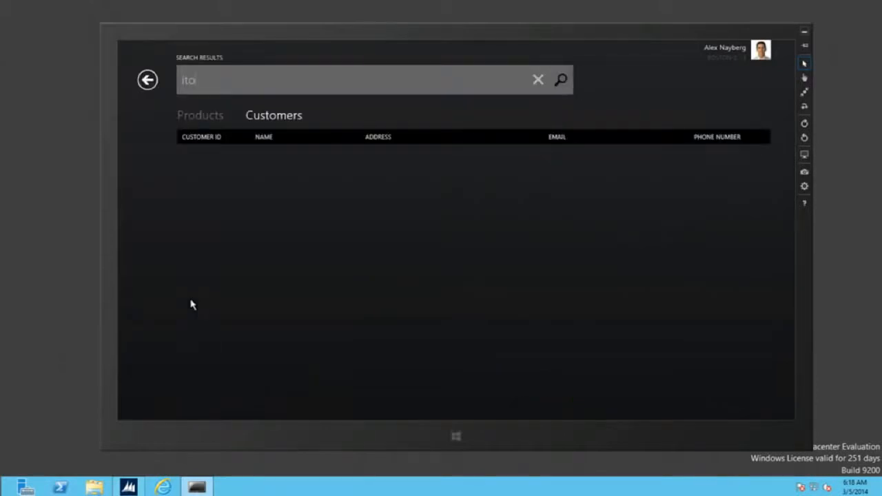
{"action": "key", "text": "Return"}
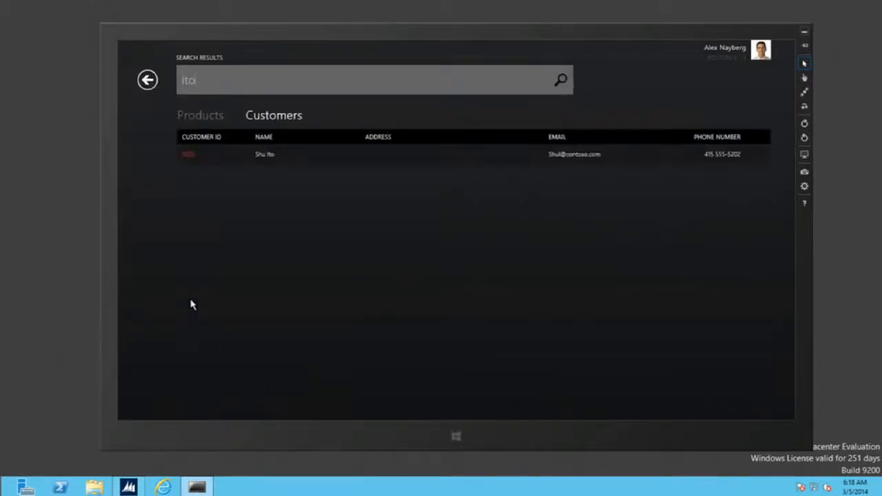
{"action": "left_click", "coordinate": [279, 157]}
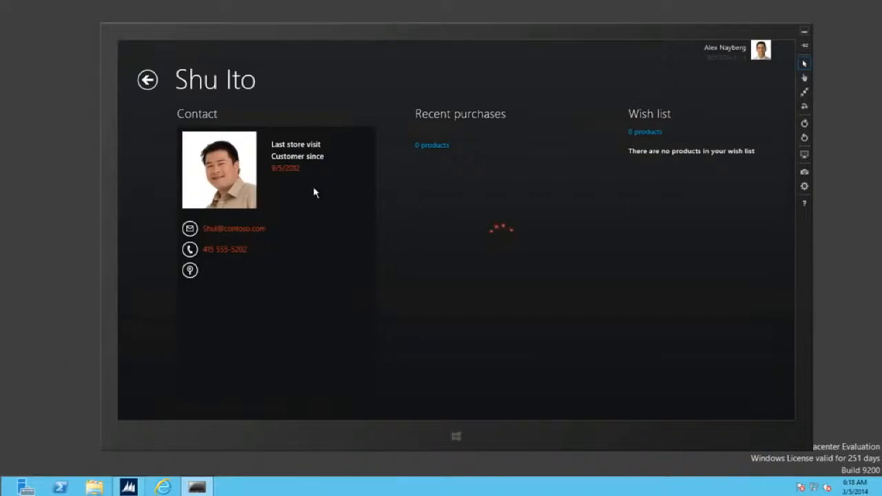
{"action": "scroll", "coordinate": [405, 365], "scroll_direction": "down", "scroll_amount": 3}
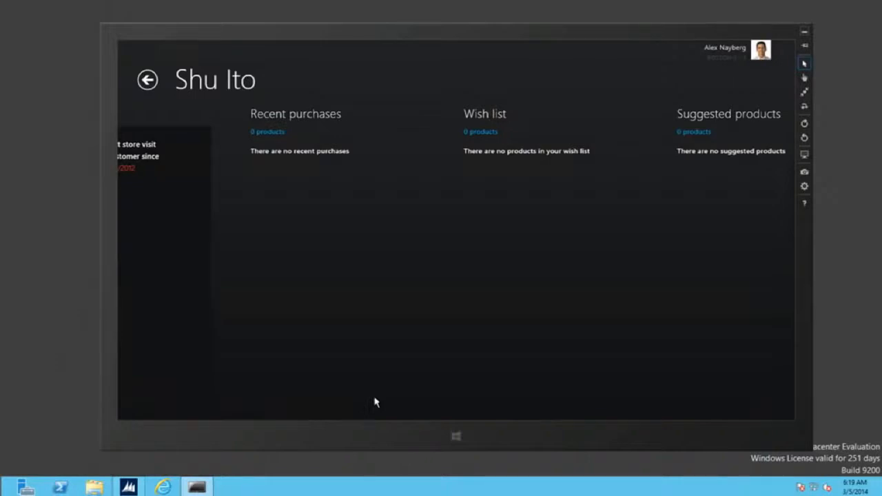
{"action": "scroll", "coordinate": [473, 311], "scroll_direction": "down", "scroll_amount": 2}
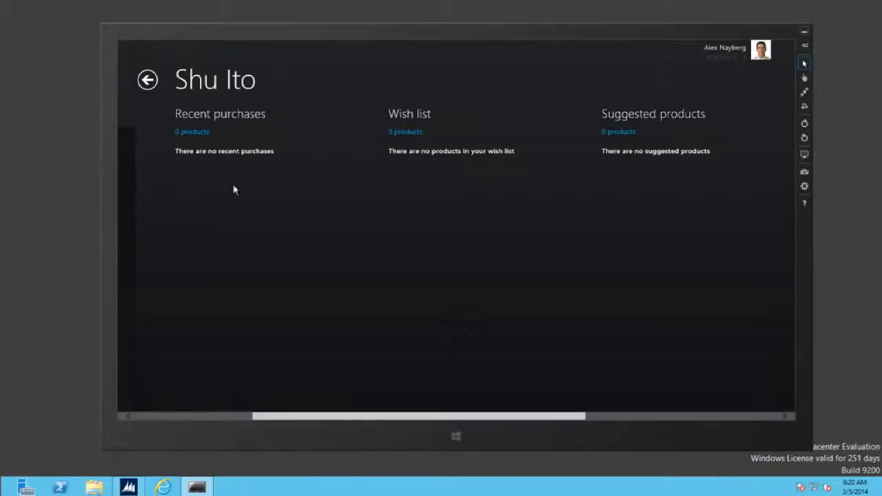
{"action": "right_click", "coordinate": [593, 314]}
Start a new sale for the customer and add the red variant of laptop item 1101.
{"action": "left_click", "coordinate": [761, 393]}
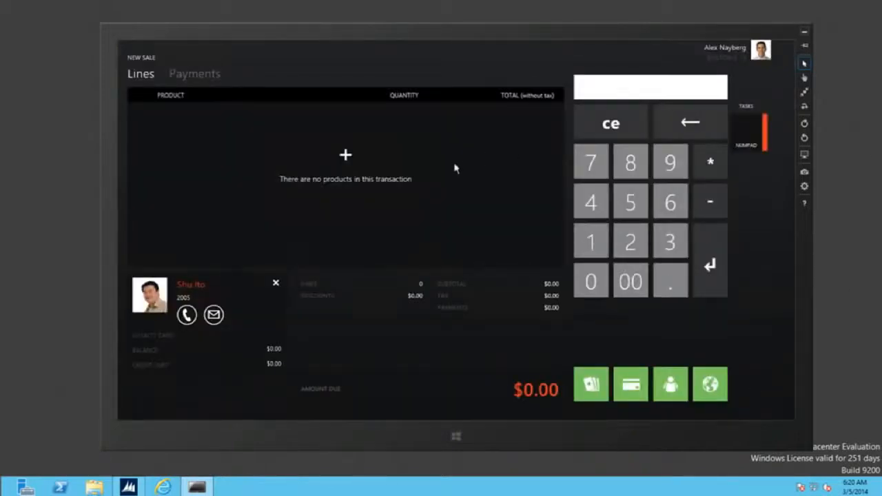
{"action": "left_click", "coordinate": [631, 85]}
{"action": "type", "text": "1101"}
{"action": "key", "text": "Return"}
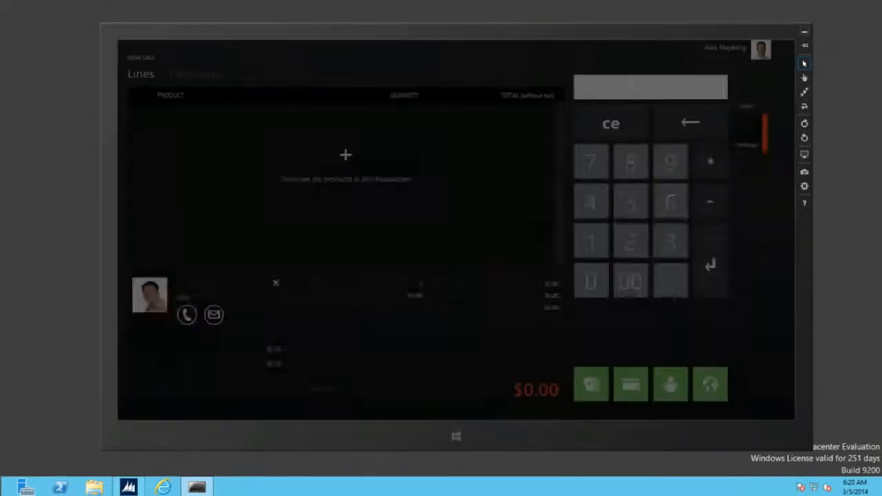
{"action": "left_click", "coordinate": [402, 270]}
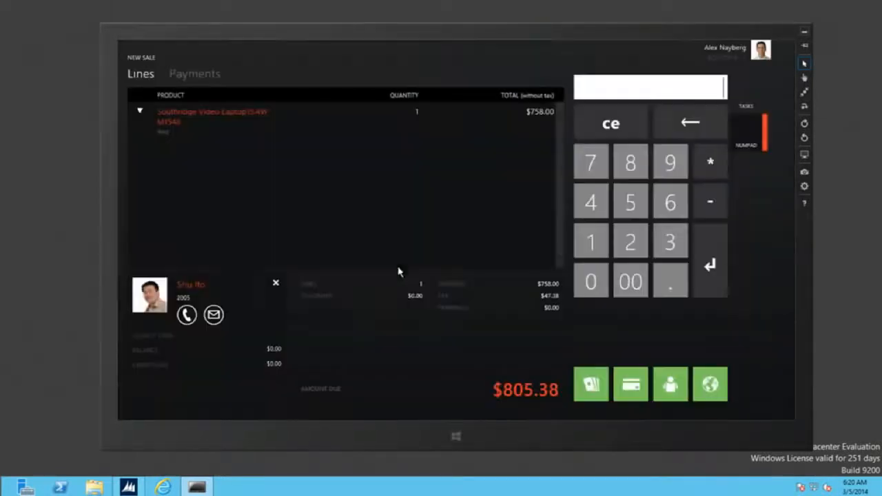
Pay the $805.38 due in cash, email the receipt, and close the change-due summary.
{"action": "left_click", "coordinate": [596, 390]}
{"action": "left_click", "coordinate": [316, 332]}
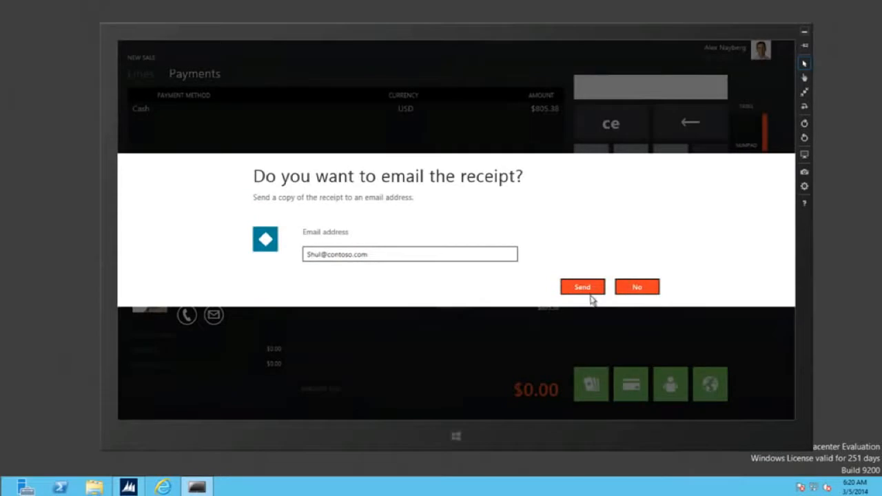
{"action": "left_click", "coordinate": [591, 291]}
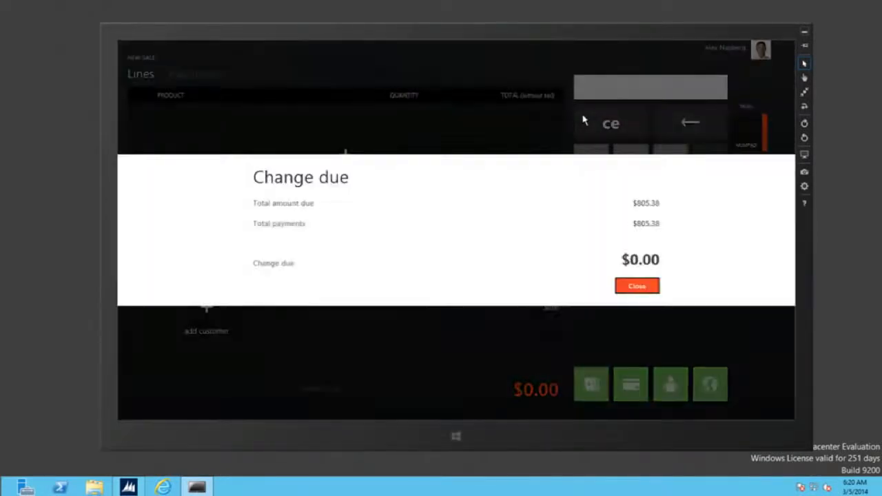
{"action": "left_click", "coordinate": [641, 286]}
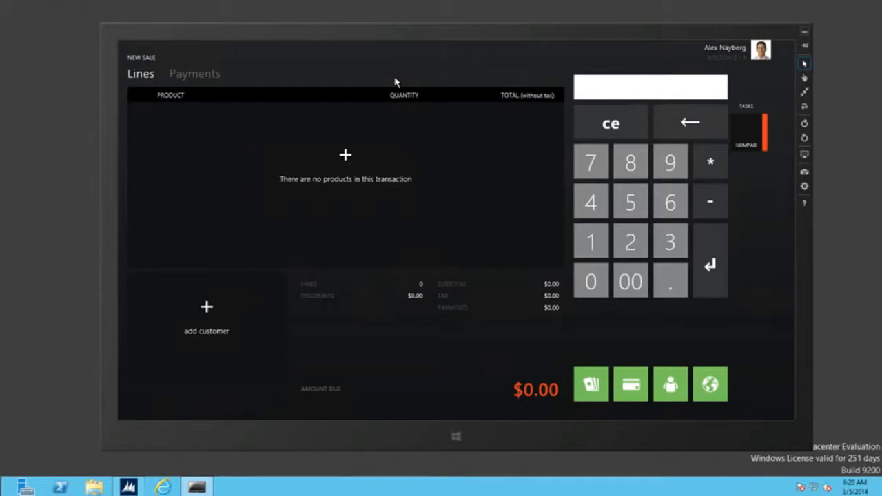
{"action": "right_click", "coordinate": [364, 69]}
Show the Products browsing choices: Current store, Other stores and All products.
{"action": "left_click", "coordinate": [329, 95]}
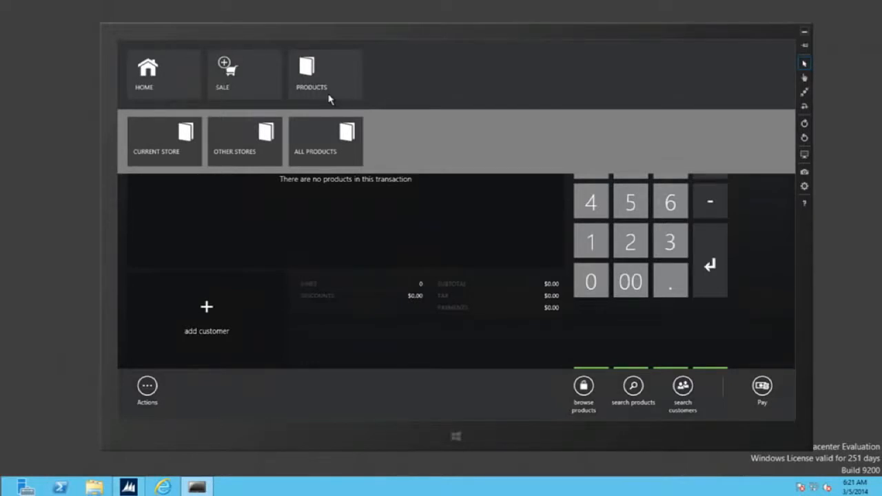
Browse all current-store product categories and open the Monitors category.
{"action": "left_click", "coordinate": [175, 141]}
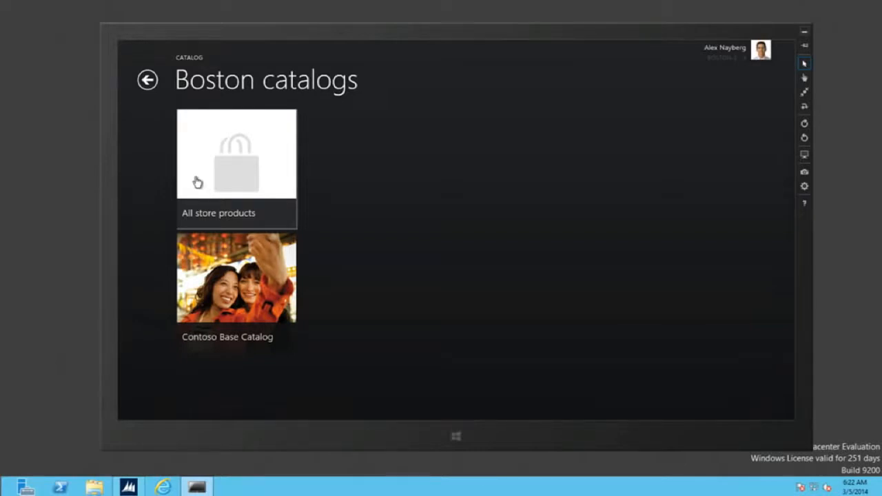
{"action": "left_click", "coordinate": [237, 179]}
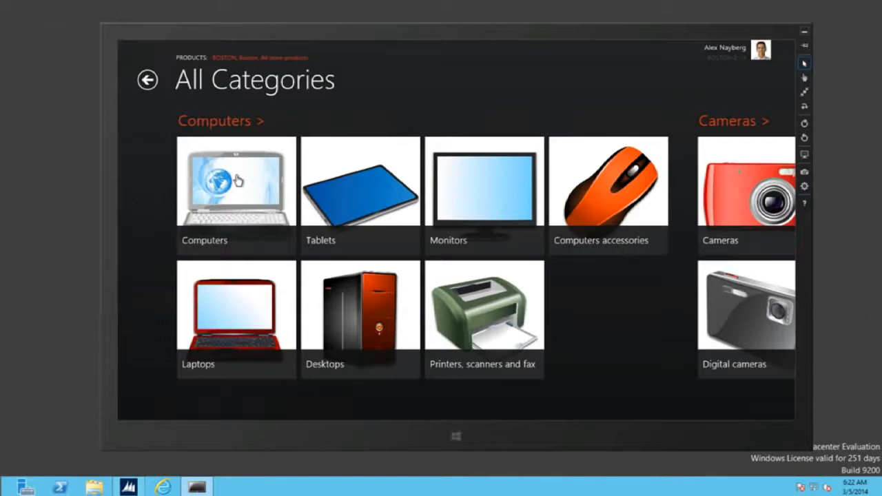
{"action": "scroll", "coordinate": [351, 248], "scroll_direction": "down", "scroll_amount": 5}
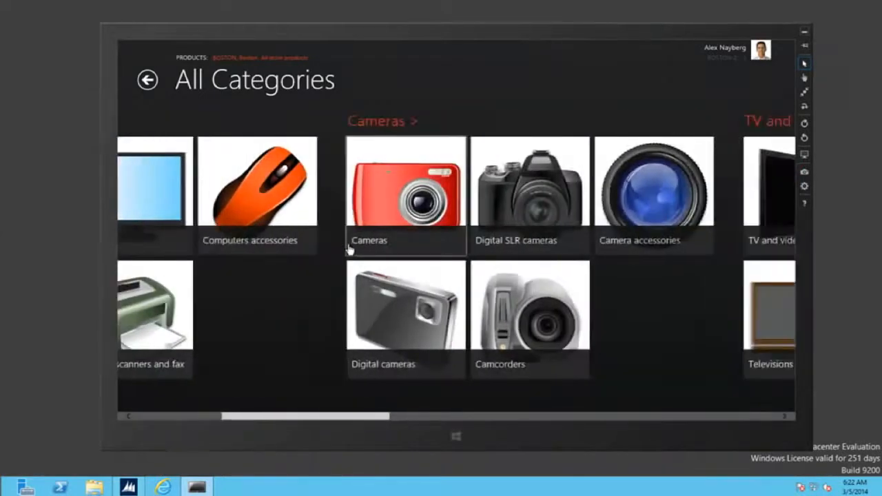
{"action": "scroll", "coordinate": [349, 250], "scroll_direction": "down", "scroll_amount": 2}
{"action": "scroll", "coordinate": [338, 238], "scroll_direction": "down", "scroll_amount": 3}
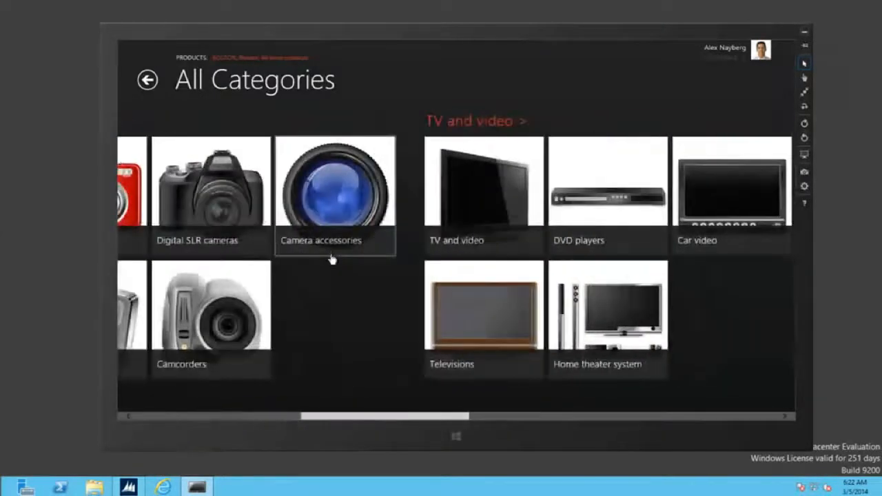
{"action": "scroll", "coordinate": [331, 277], "scroll_direction": "down", "scroll_amount": 1}
{"action": "scroll", "coordinate": [410, 336], "scroll_direction": "down", "scroll_amount": 1}
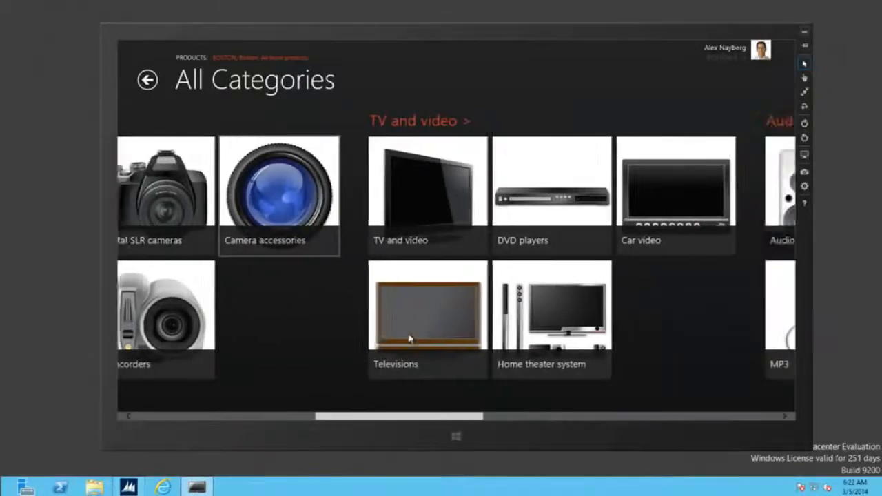
{"action": "scroll", "coordinate": [413, 339], "scroll_direction": "down", "scroll_amount": 9}
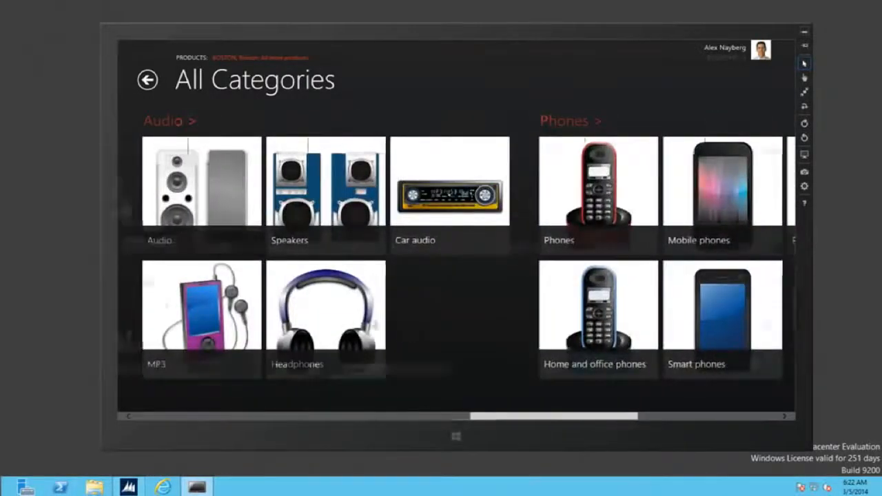
{"action": "scroll", "coordinate": [384, 327], "scroll_direction": "up", "scroll_amount": 15}
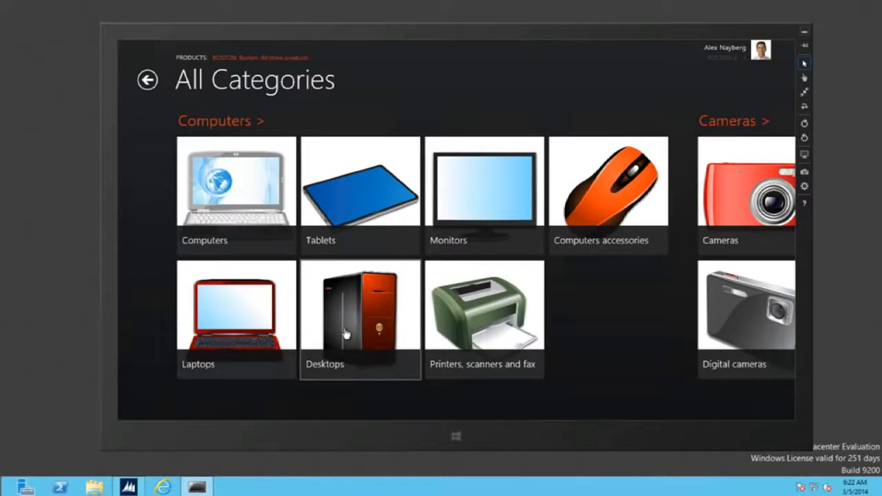
{"action": "left_click", "coordinate": [507, 200]}
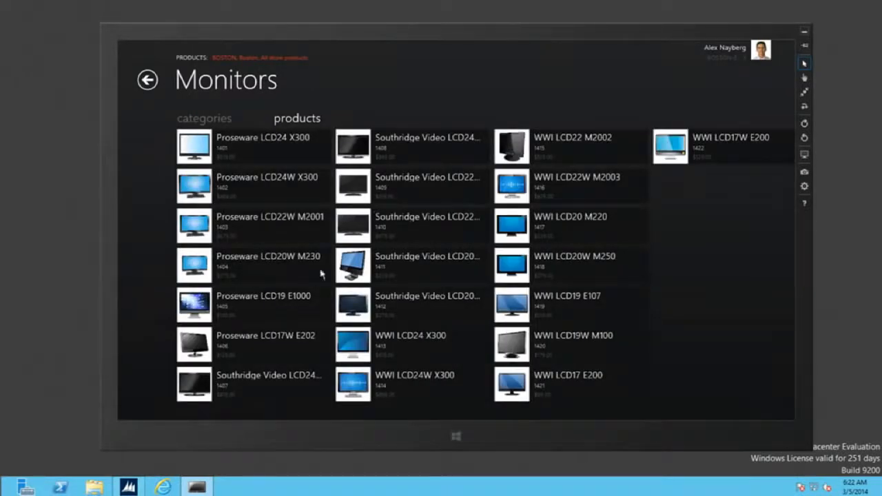
Open the Proseware LCD24 X300 monitor's $819.00 detail page and review its specifications and related products.
{"action": "right_click", "coordinate": [147, 396]}
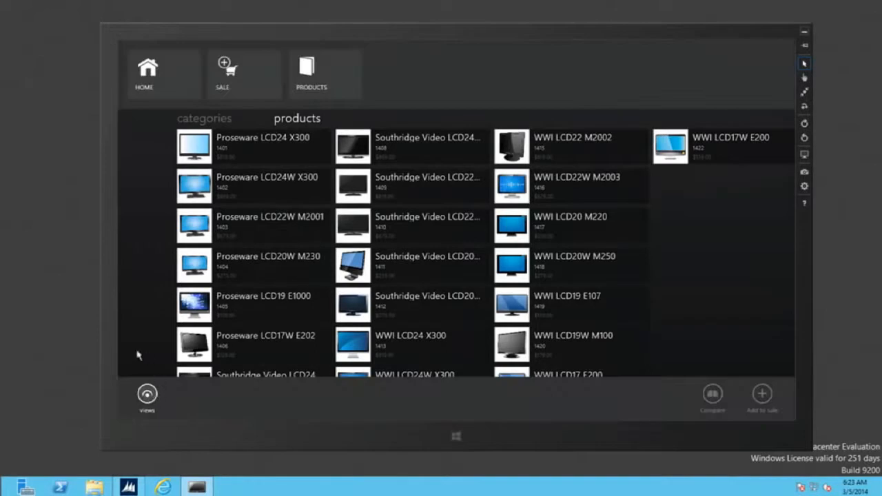
{"action": "left_click", "coordinate": [143, 304]}
{"action": "left_click", "coordinate": [291, 149]}
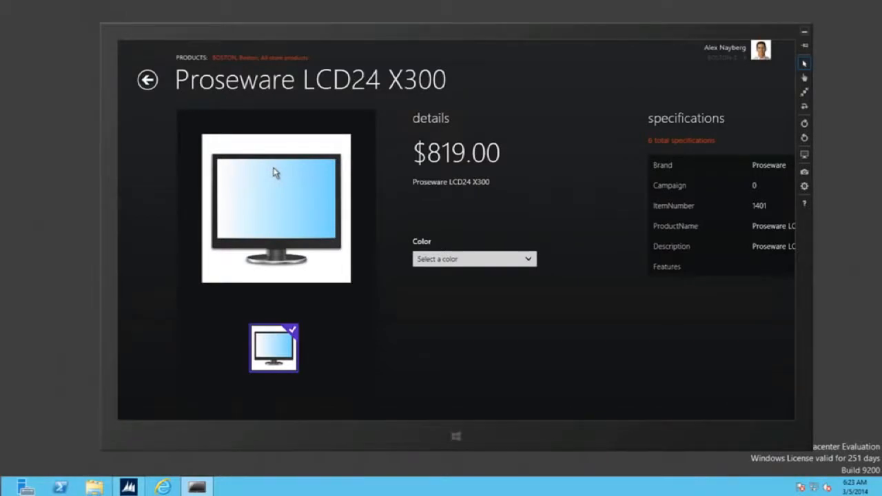
{"action": "scroll", "coordinate": [611, 325], "scroll_direction": "down", "scroll_amount": 3}
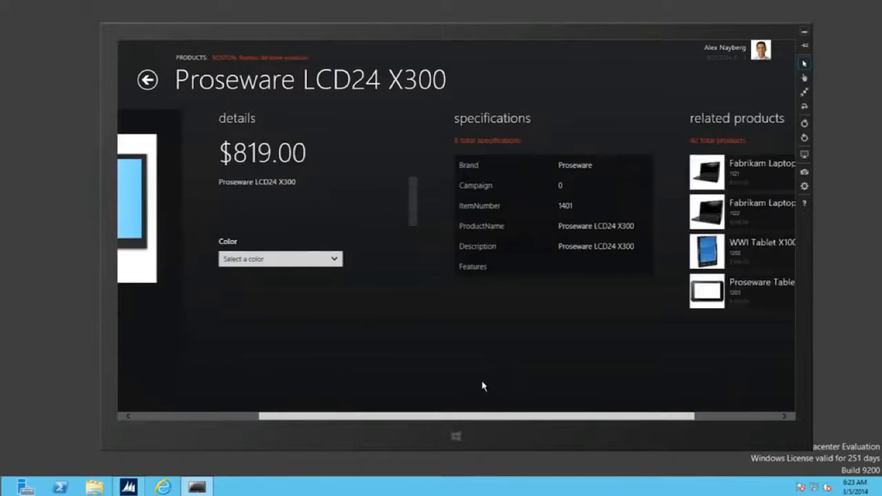
{"action": "scroll", "coordinate": [484, 391], "scroll_direction": "down", "scroll_amount": 2}
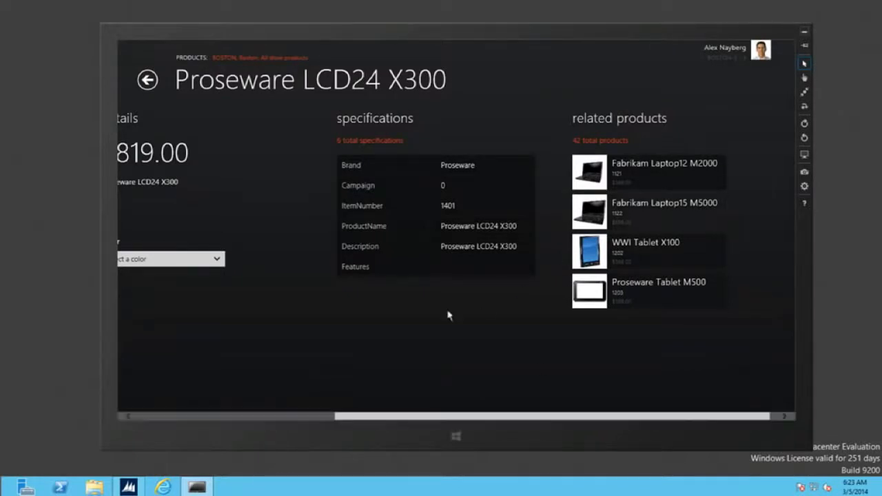
{"action": "scroll", "coordinate": [365, 321], "scroll_direction": "left", "scroll_amount": 3}
{"action": "right_click", "coordinate": [613, 336]}
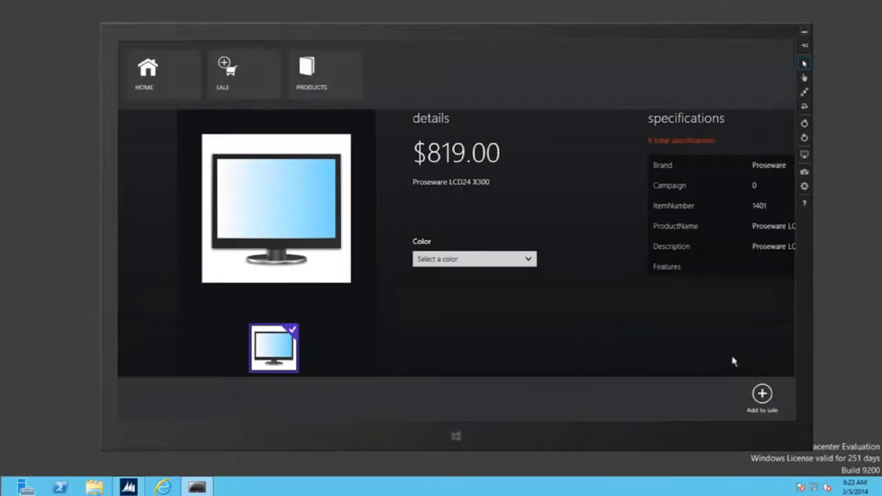
Add a black Proseware LCD24 X300 to the sale, then go to the current store's catalogs.
{"action": "left_click", "coordinate": [759, 398]}
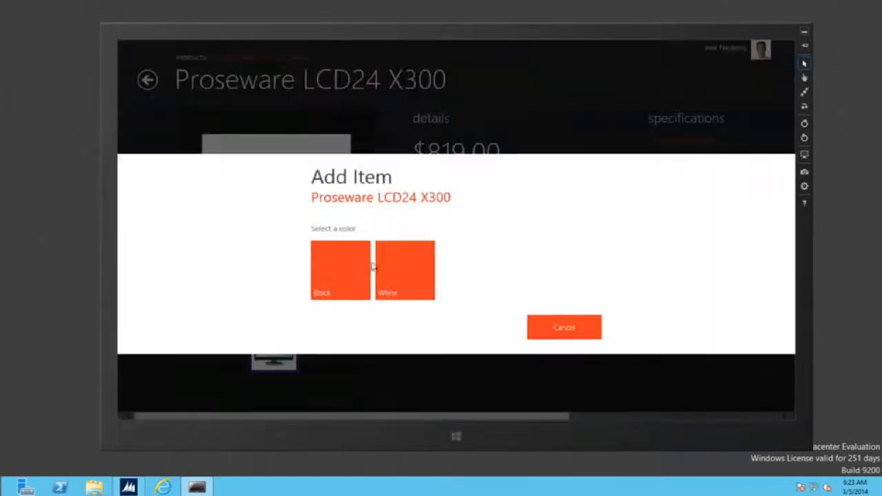
{"action": "left_click", "coordinate": [345, 292]}
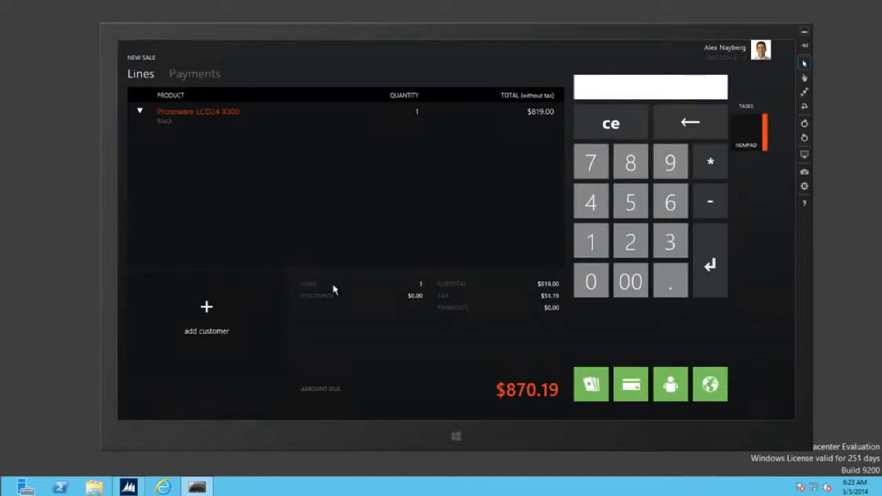
{"action": "right_click", "coordinate": [408, 109]}
{"action": "left_click", "coordinate": [306, 88]}
{"action": "left_click", "coordinate": [142, 144]}
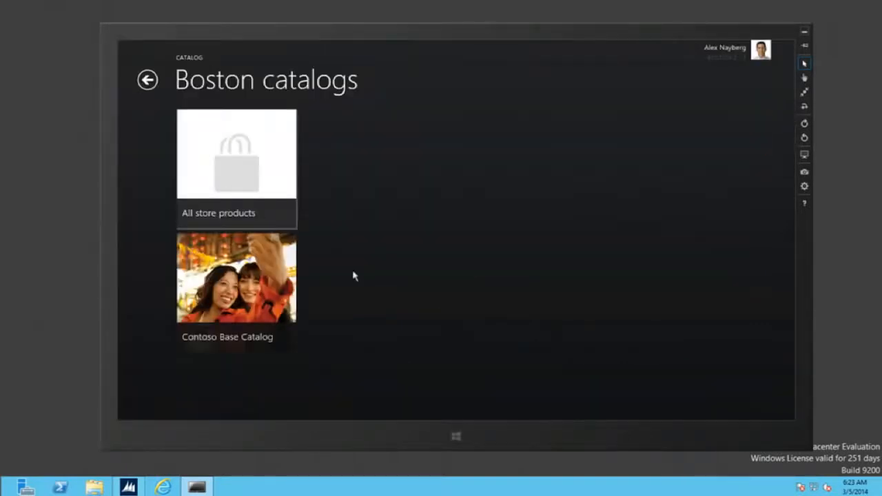
Open Digital cameras under All store products and select the Ultra Compact, Slim and Compact cameras.
{"action": "left_click", "coordinate": [252, 211]}
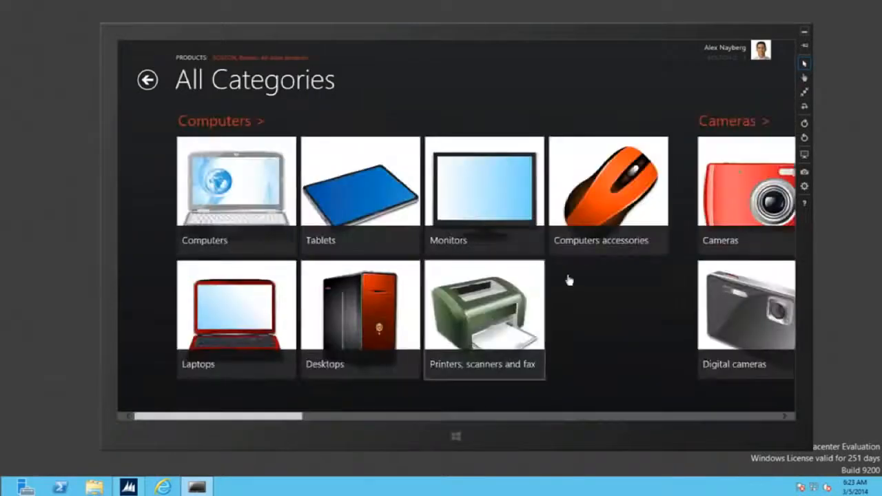
{"action": "scroll", "coordinate": [569, 280], "scroll_direction": "down", "scroll_amount": 3}
{"action": "left_click", "coordinate": [565, 300]}
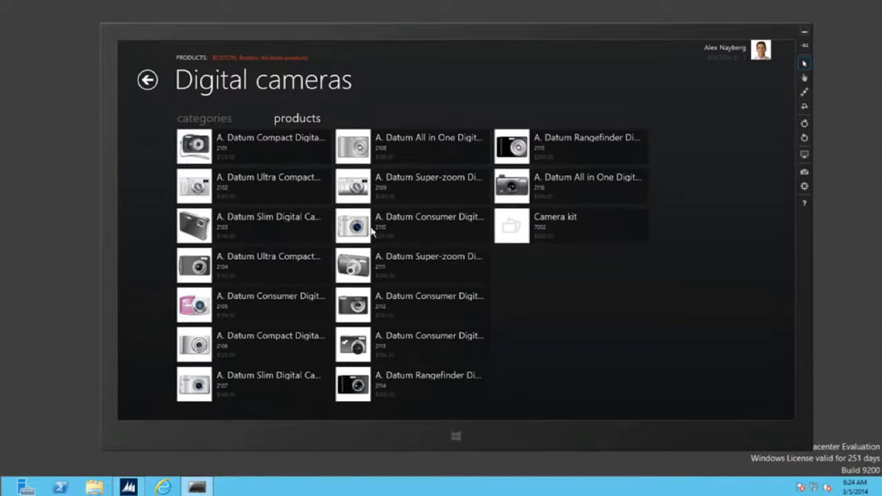
{"action": "right_click", "coordinate": [229, 200]}
{"action": "right_click", "coordinate": [270, 235]}
{"action": "right_click", "coordinate": [321, 165]}
Compare the cameras, drop the third one, and add a blue Compact Digital Camera M200 at $129.00.
{"action": "left_click", "coordinate": [713, 396]}
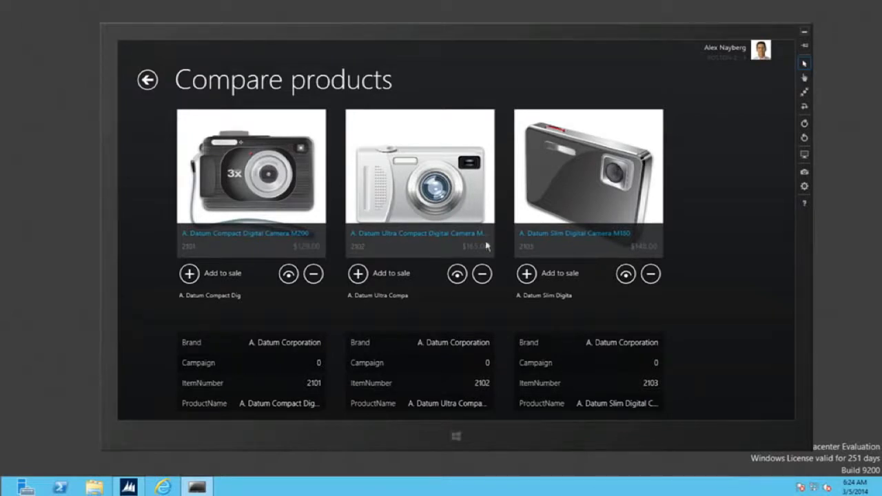
{"action": "left_click", "coordinate": [650, 274]}
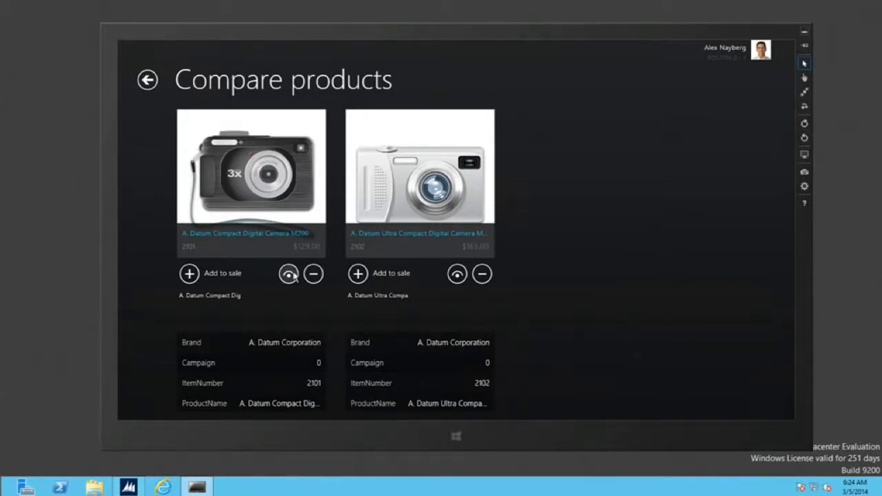
{"action": "left_click", "coordinate": [190, 274]}
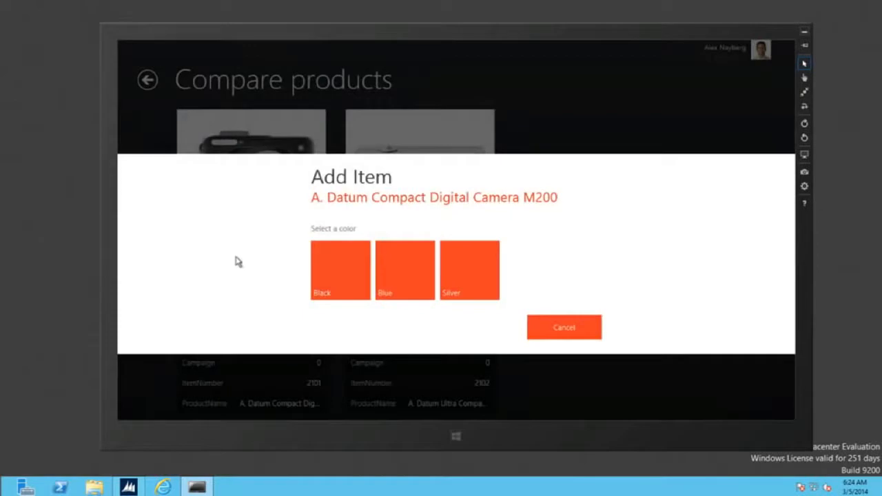
{"action": "left_click", "coordinate": [426, 290]}
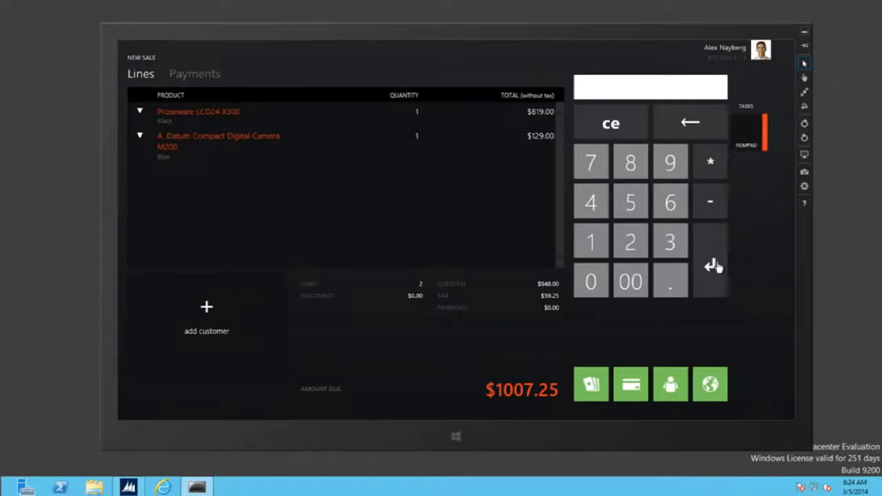
Pay the full $1007.25 in cash, decline the e-mailed receipt, and close the change-due summary.
{"action": "left_click", "coordinate": [590, 390]}
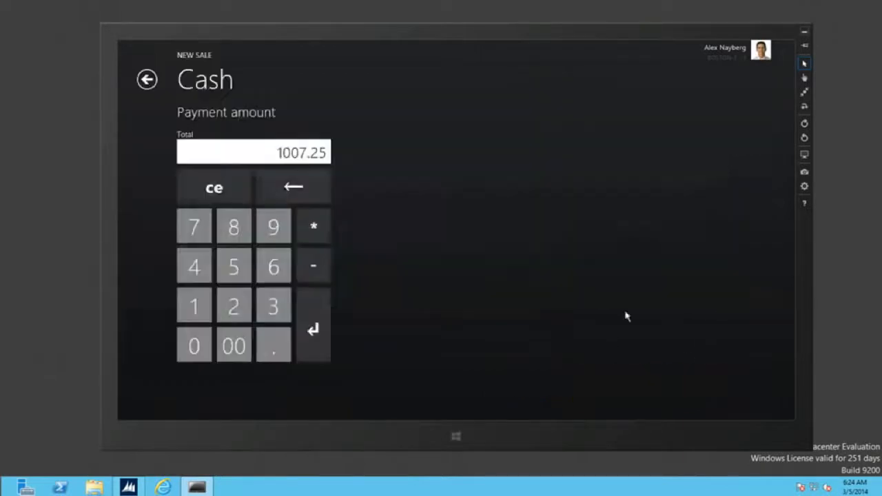
{"action": "left_click", "coordinate": [301, 319]}
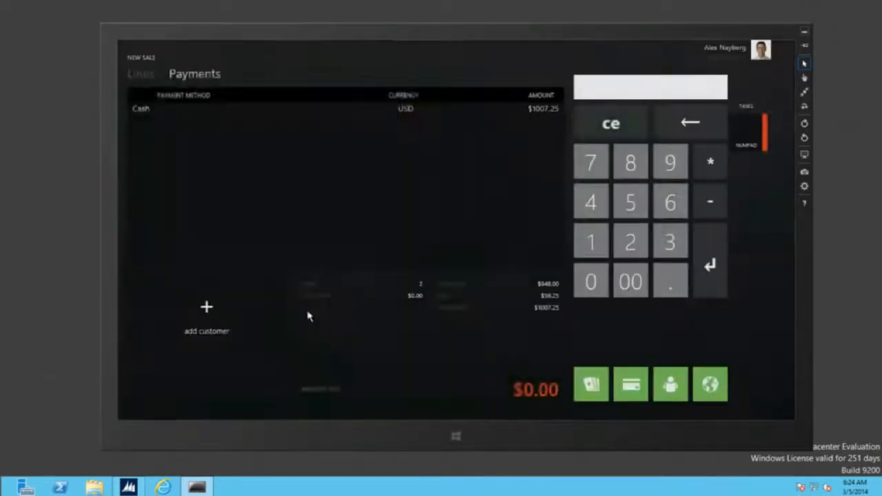
{"action": "left_click", "coordinate": [636, 292]}
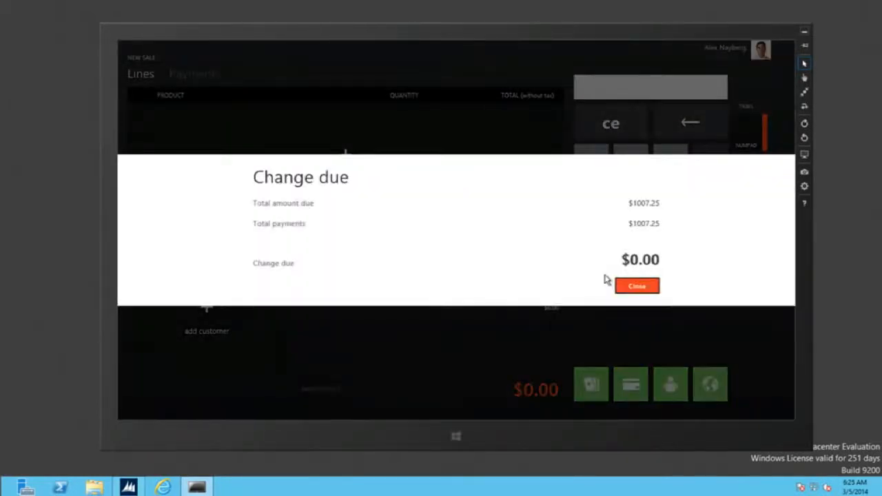
{"action": "left_click", "coordinate": [645, 293]}
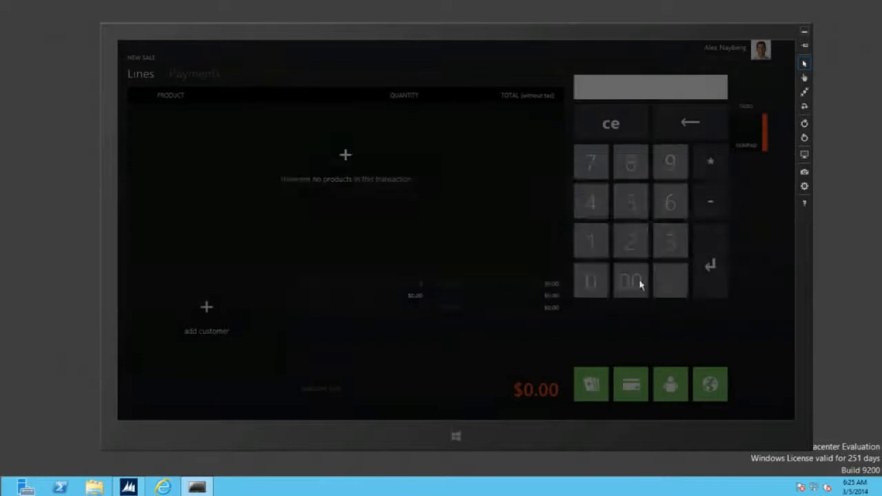
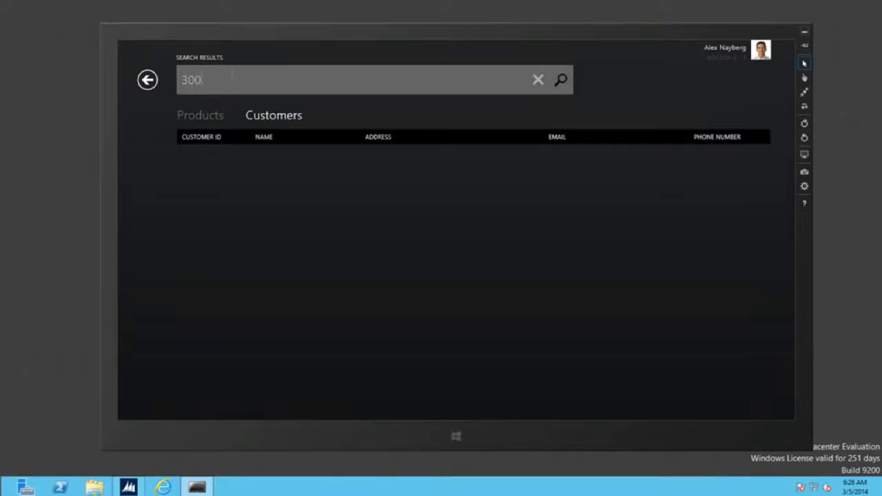
Start a new sale for the customer Contoso Retail Seattle.
{"action": "key", "text": "Return"}
{"action": "left_click", "coordinate": [380, 155]}
{"action": "left_click", "coordinate": [712, 388]}
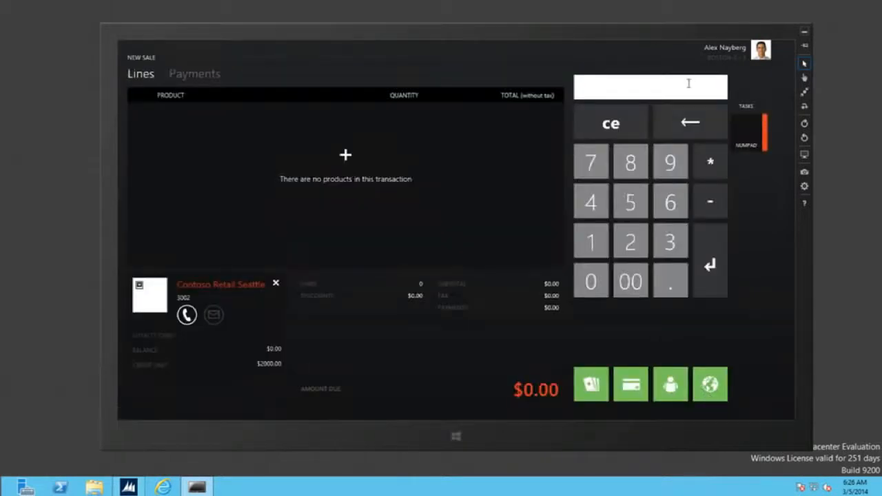
Add the Southridge Video laptop, item 1101, in Silver, after correcting the mistyped 11001.
{"action": "type", "text": "11001"}
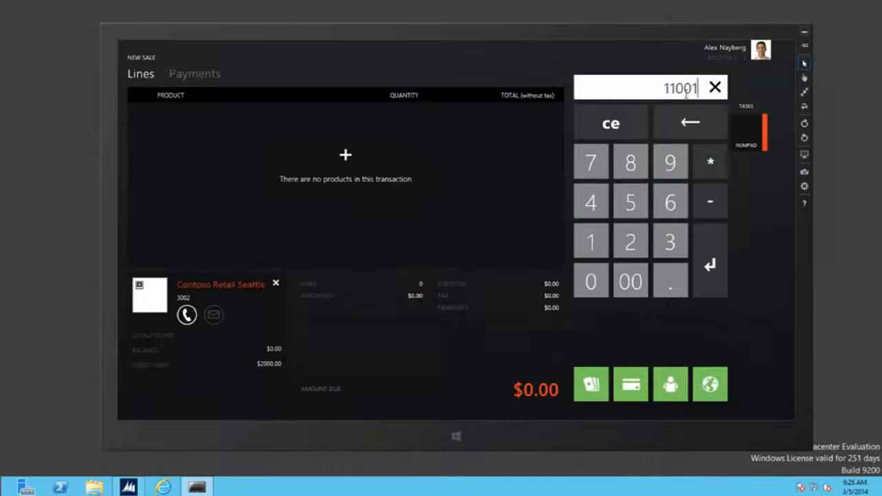
{"action": "key", "text": "Return"}
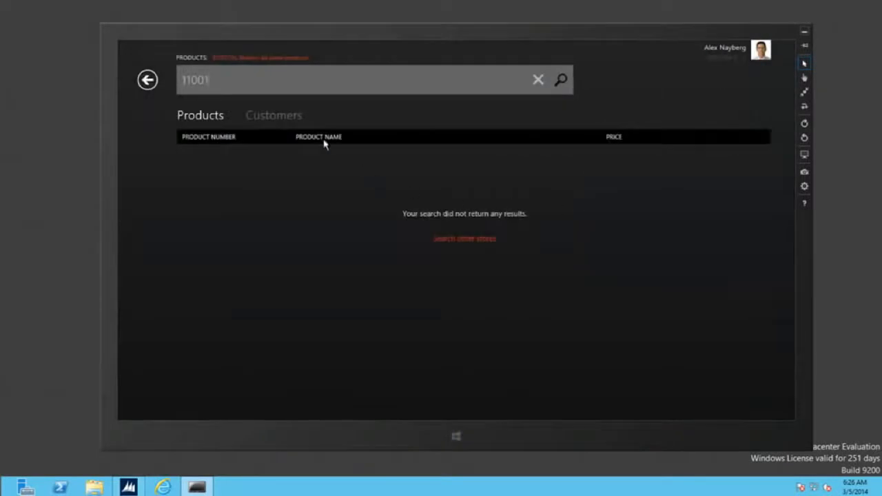
{"action": "key", "text": "BackSpace"}
{"action": "key", "text": "BackSpace"}
{"action": "key", "text": "BackSpace"}
{"action": "key", "text": "Return"}
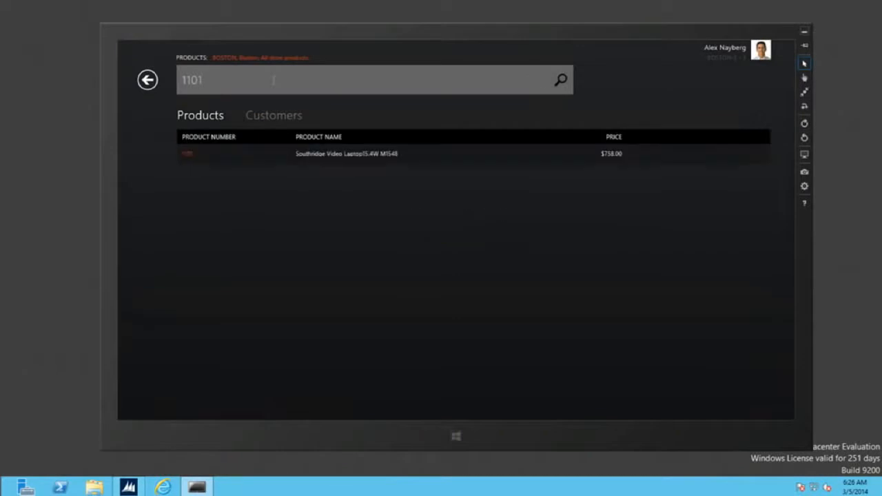
{"action": "left_click", "coordinate": [358, 157]}
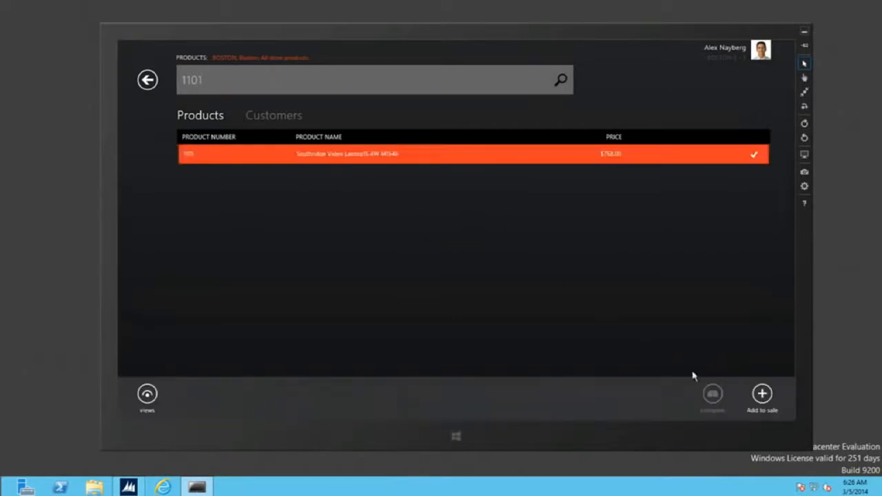
{"action": "left_click", "coordinate": [762, 395]}
{"action": "left_click", "coordinate": [463, 281]}
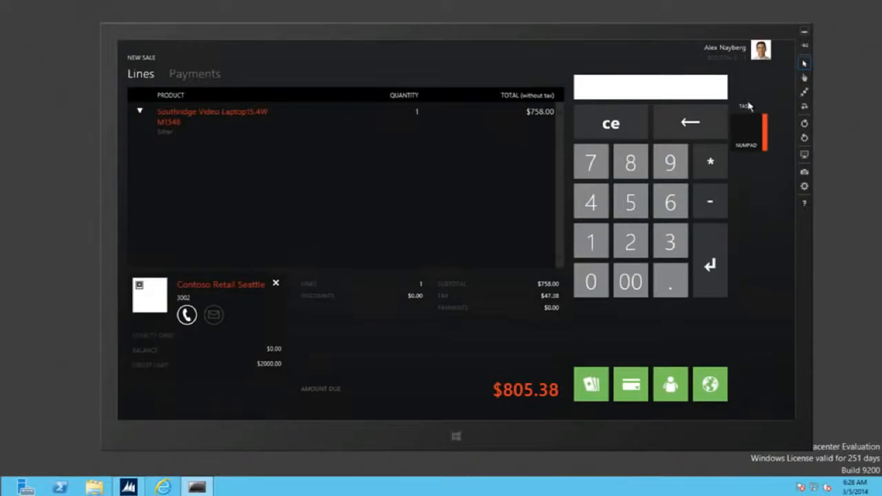
Add laptop item 1102 in Silver, bringing the amount due to $1151.76.
{"action": "left_click", "coordinate": [744, 131]}
{"action": "left_click", "coordinate": [745, 131]}
{"action": "type", "text": "1102"}
{"action": "key", "text": "Return"}
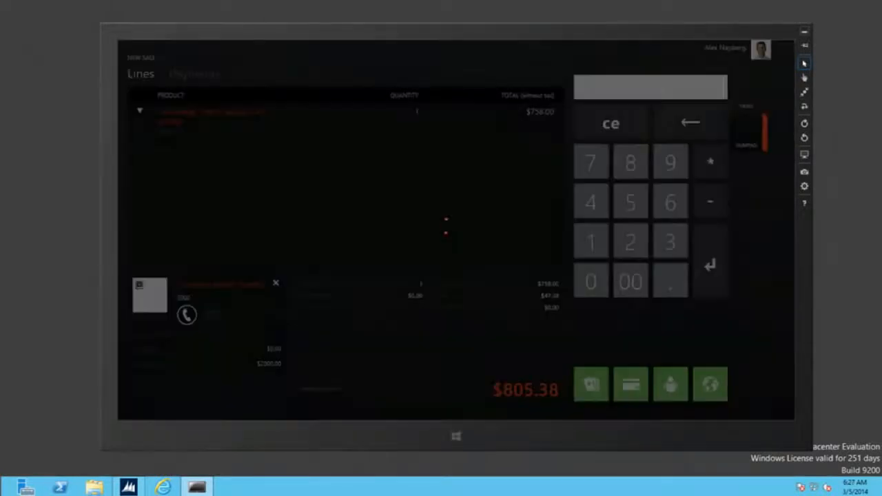
{"action": "left_click", "coordinate": [475, 295]}
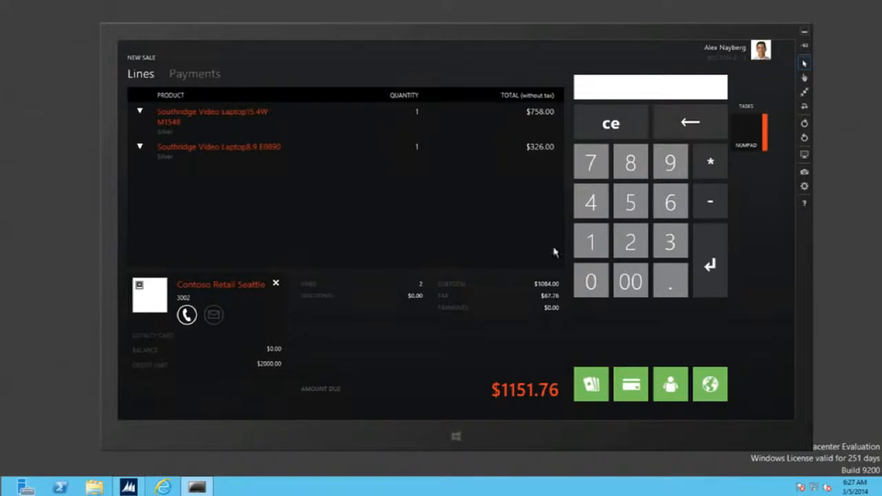
Switch to the TASKS tiles to show quantity, gift card and price operations.
{"action": "left_click", "coordinate": [746, 92]}
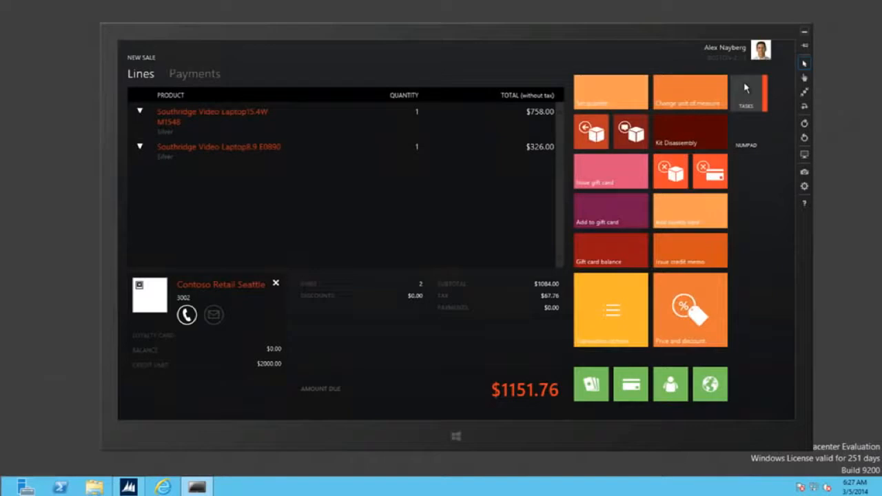
Convert the sale to a customer order with a $115.18 deposit, reviewing its Payments and Delivery.
{"action": "left_click", "coordinate": [631, 302]}
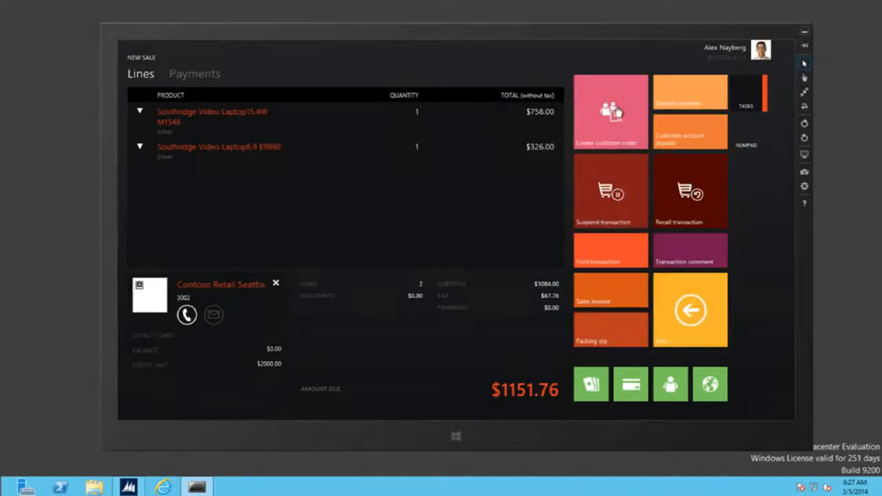
{"action": "left_click", "coordinate": [615, 112]}
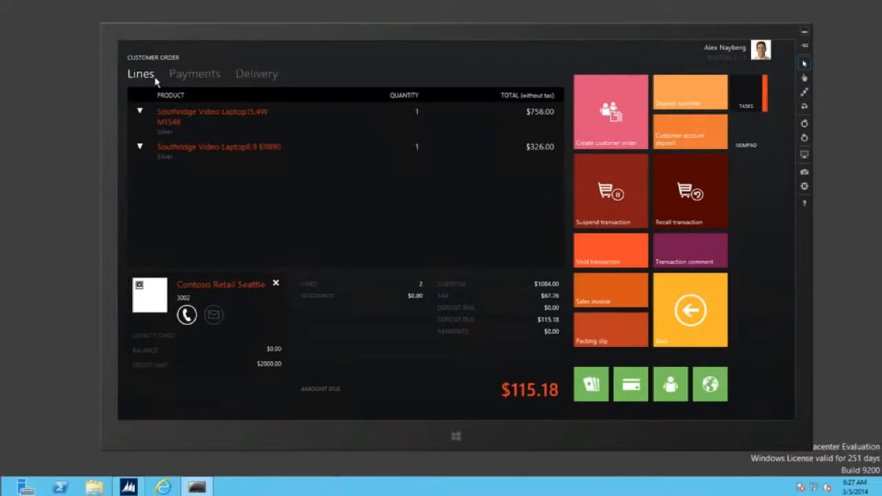
{"action": "left_click", "coordinate": [196, 78]}
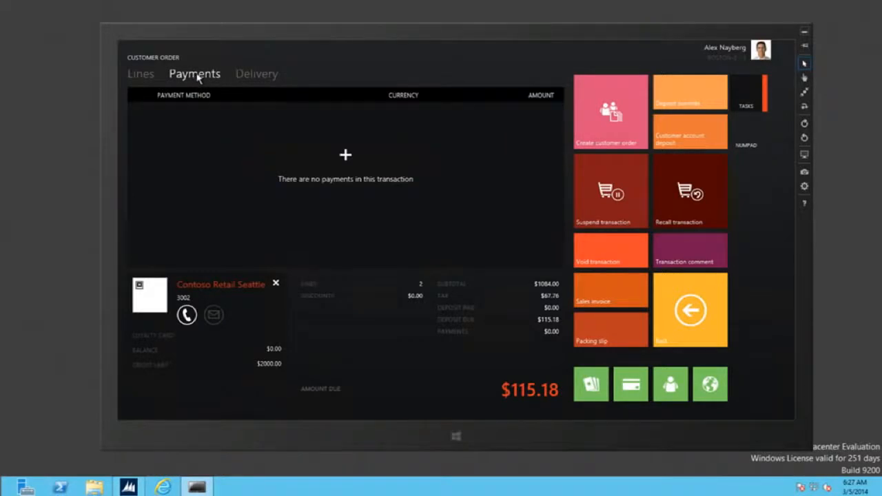
{"action": "left_click", "coordinate": [256, 76]}
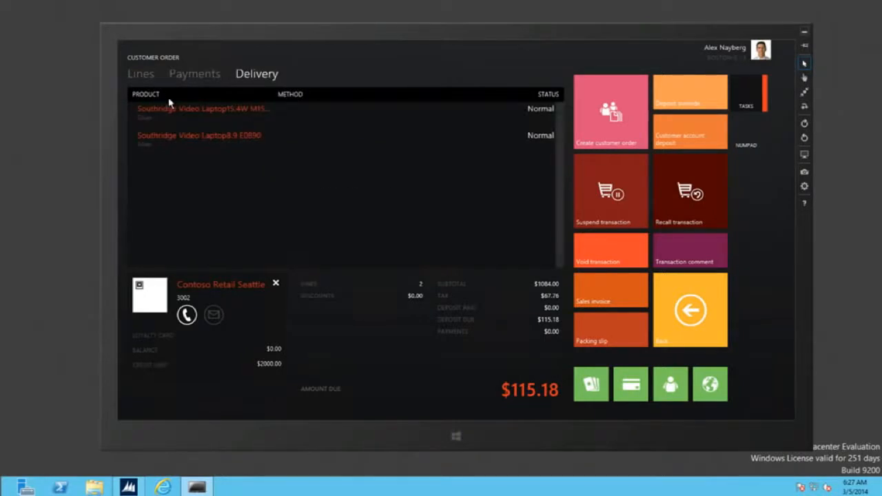
{"action": "left_click", "coordinate": [145, 77]}
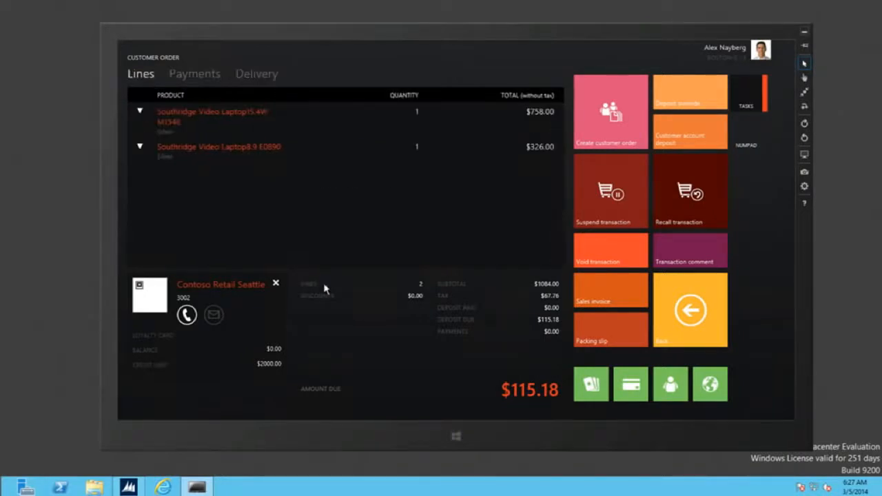
Select the first laptop line and choose Pick up all, listing Boston as an available store.
{"action": "right_click", "coordinate": [422, 382]}
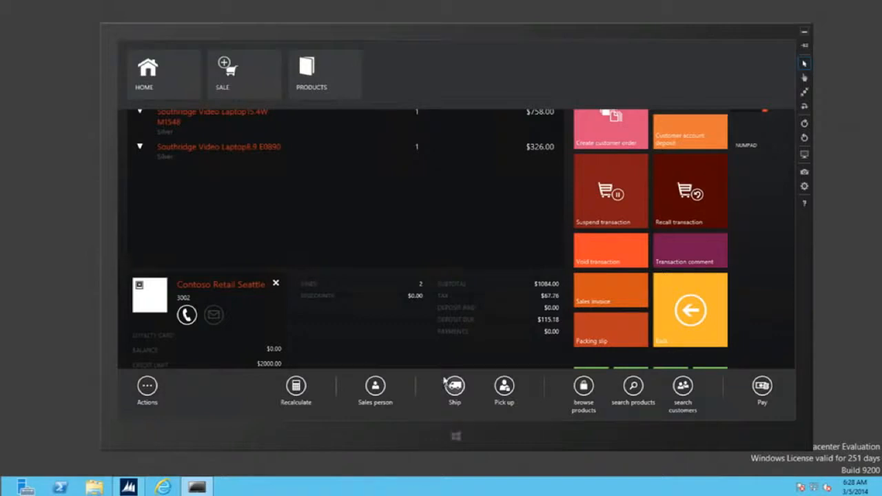
{"action": "left_click", "coordinate": [457, 388]}
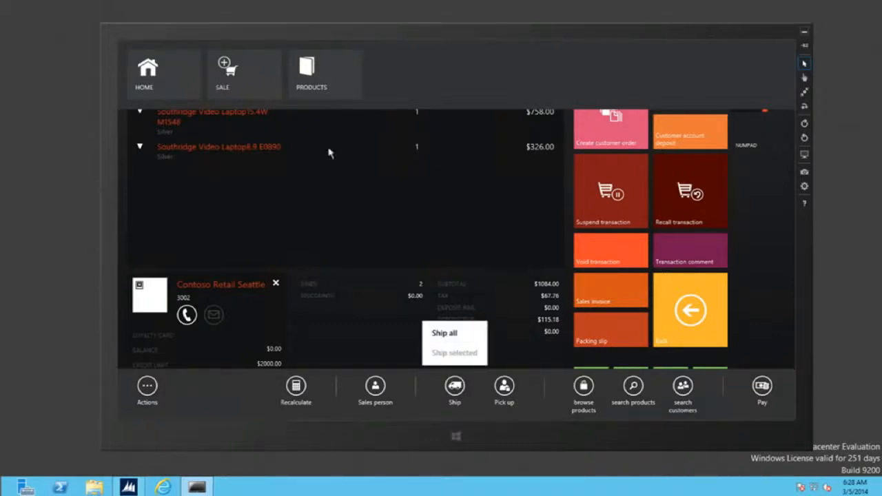
{"action": "left_click", "coordinate": [371, 177]}
{"action": "left_click", "coordinate": [308, 147]}
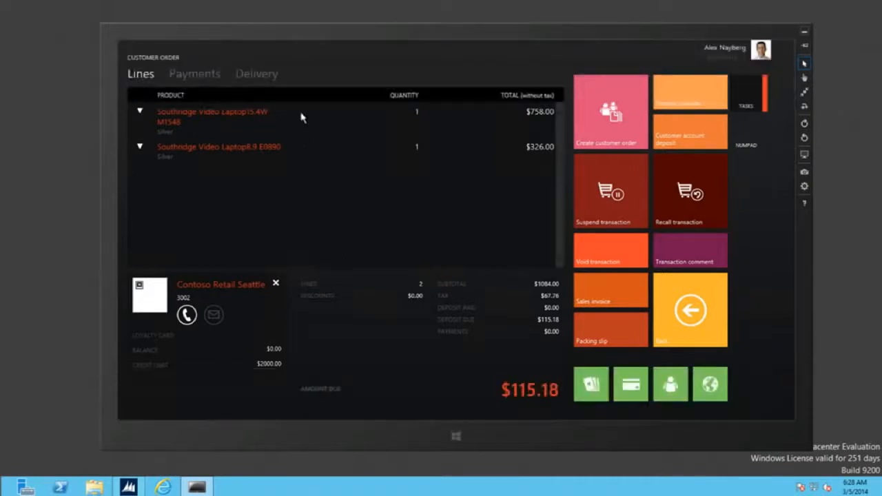
{"action": "left_click", "coordinate": [301, 115]}
{"action": "right_click", "coordinate": [485, 423]}
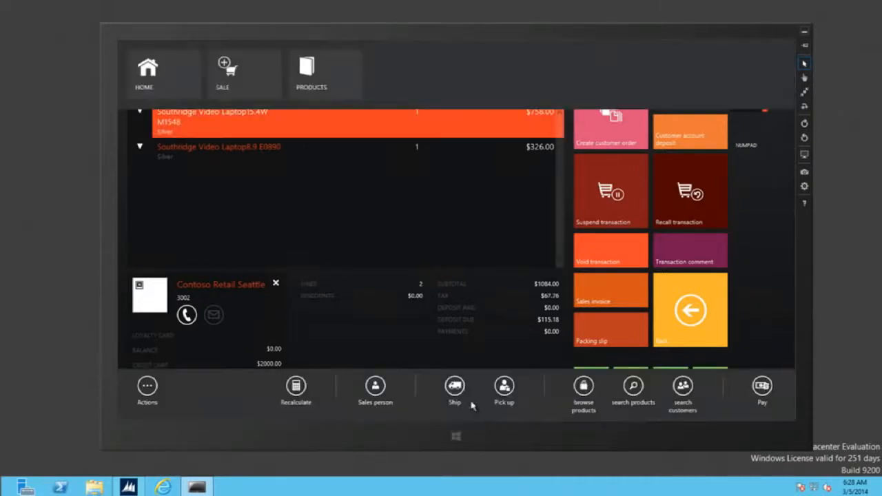
{"action": "left_click", "coordinate": [455, 387]}
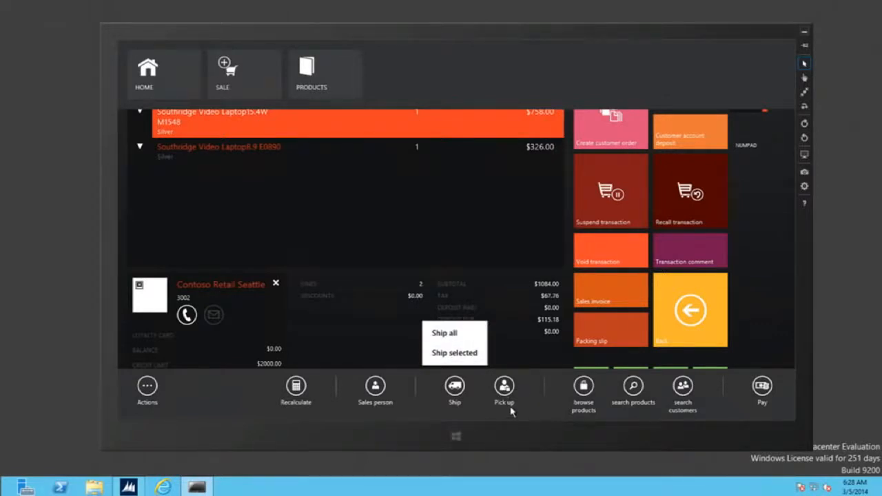
{"action": "left_click", "coordinate": [505, 388]}
{"action": "left_click", "coordinate": [504, 387]}
{"action": "left_click", "coordinate": [505, 334]}
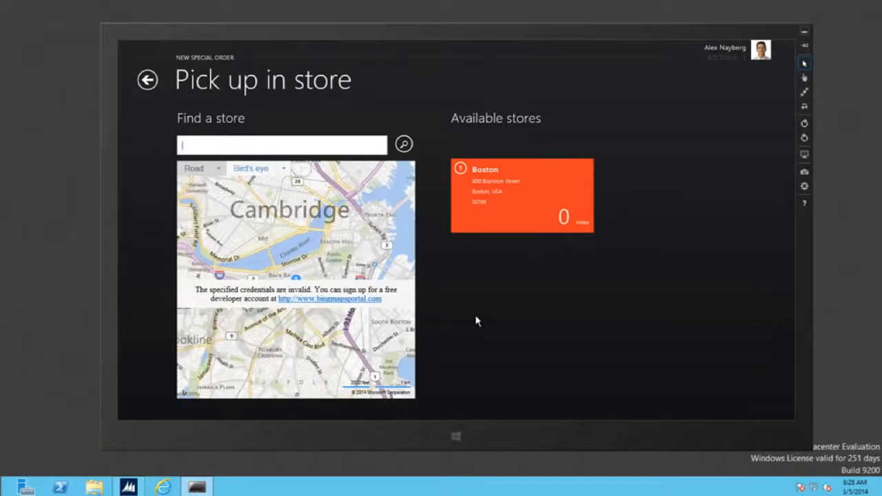
Centre the store search map on the customer's address.
{"action": "right_click", "coordinate": [155, 372]}
{"action": "left_click", "coordinate": [147, 397]}
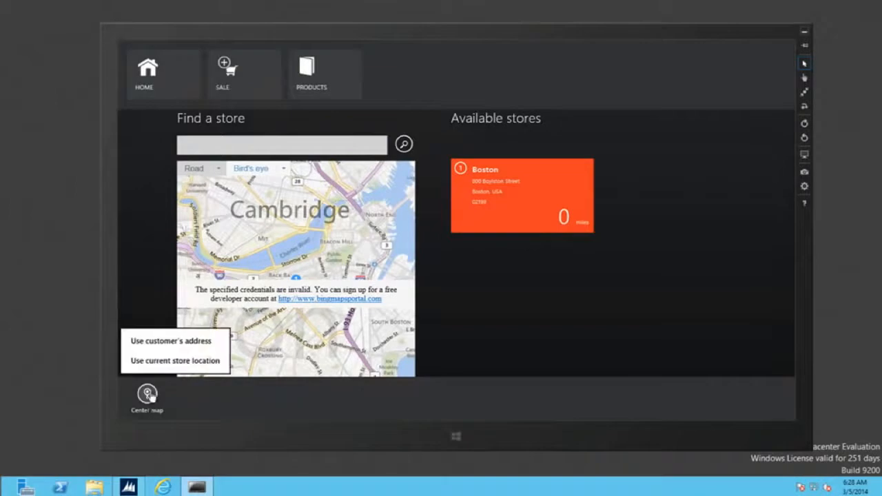
{"action": "left_click", "coordinate": [209, 343]}
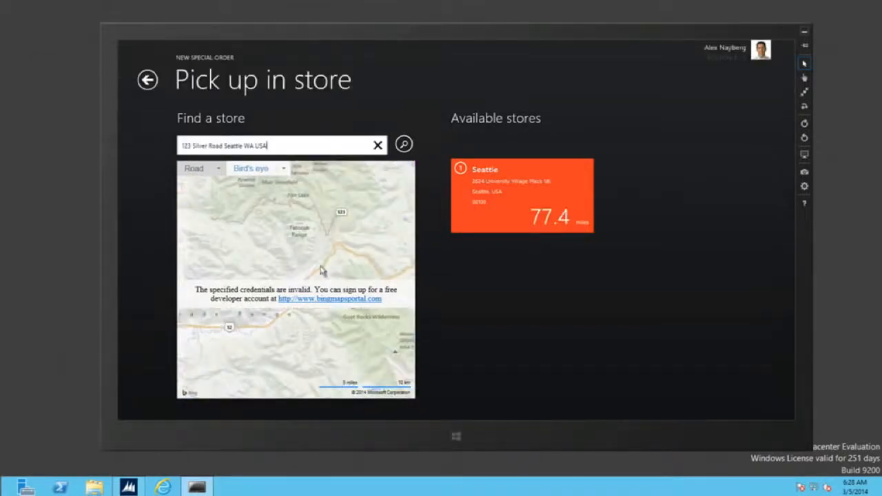
Recentre the store search map on the current store's location.
{"action": "right_click", "coordinate": [144, 332]}
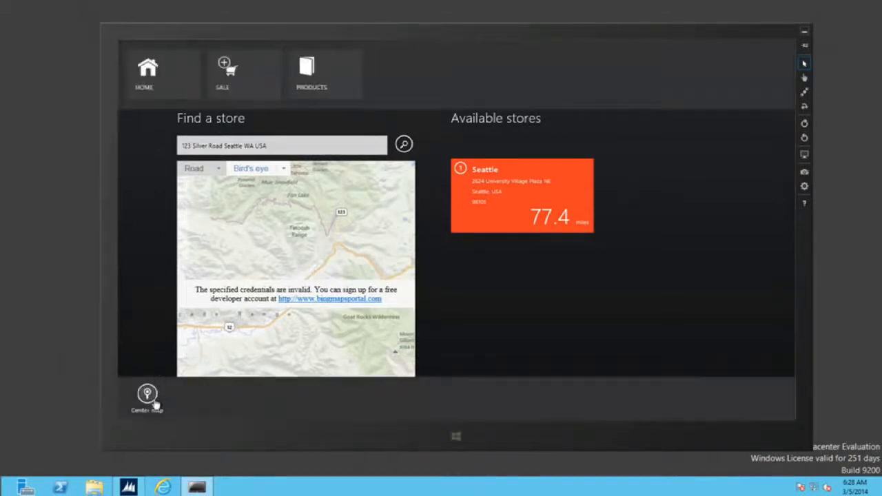
{"action": "left_click", "coordinate": [149, 397]}
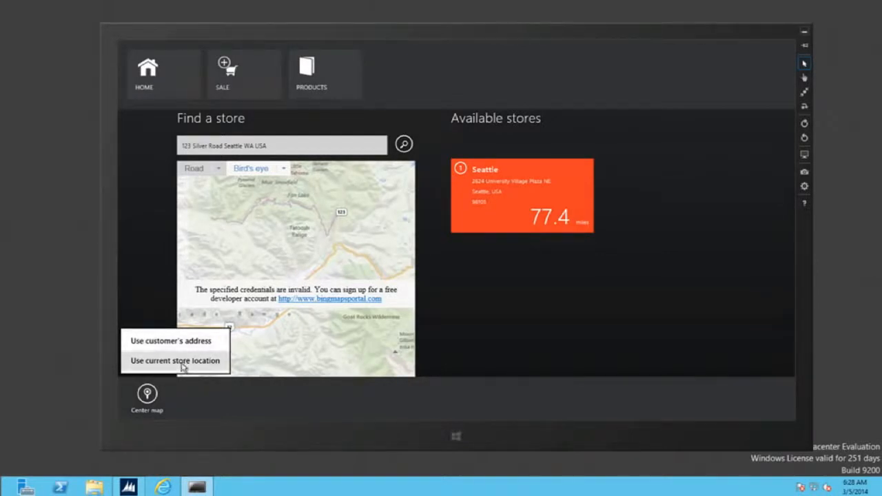
{"action": "left_click", "coordinate": [171, 340]}
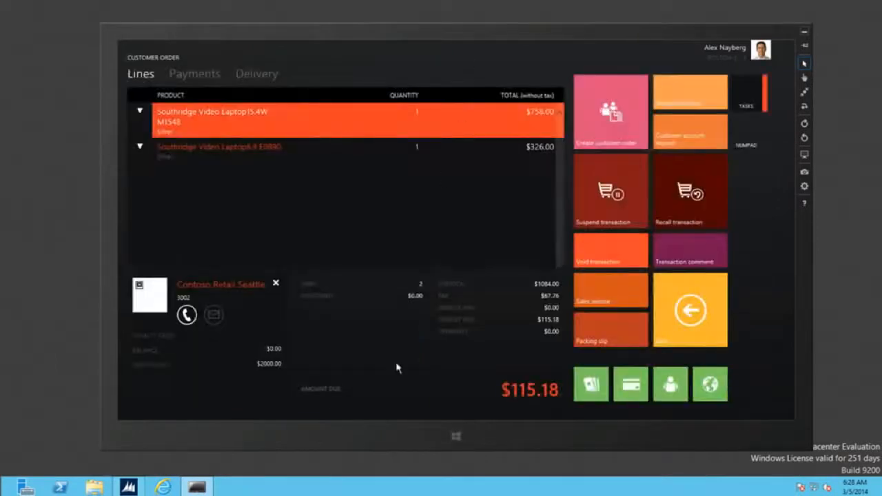
Choose Pick up all for the order and search for stores in 'seattle'.
{"action": "right_click", "coordinate": [476, 403]}
{"action": "left_click", "coordinate": [507, 390]}
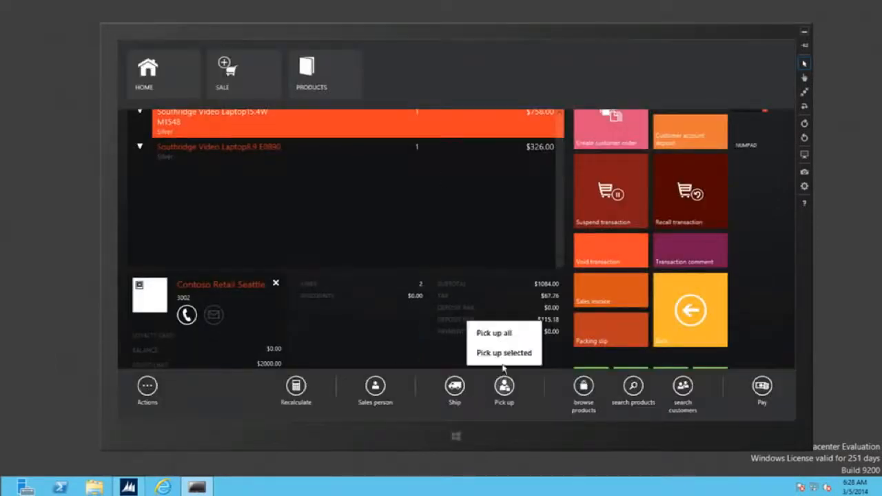
{"action": "left_click", "coordinate": [513, 333]}
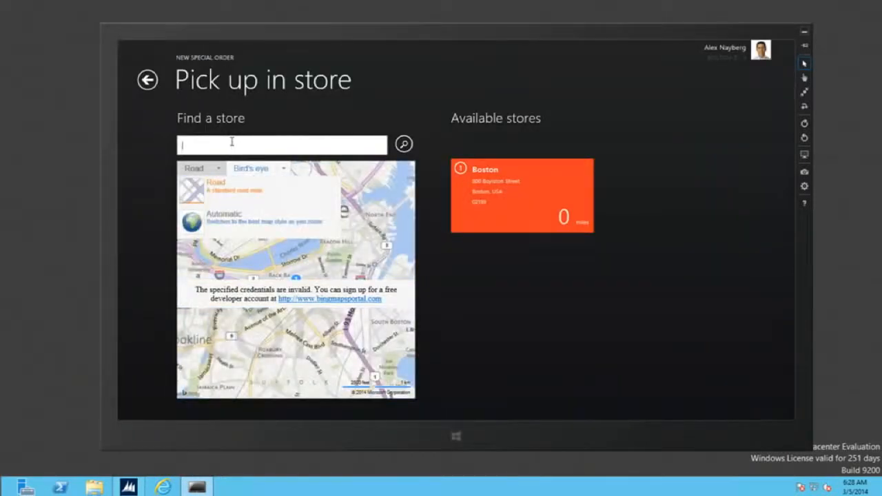
{"action": "type", "text": "seattle"}
{"action": "key", "text": "Return"}
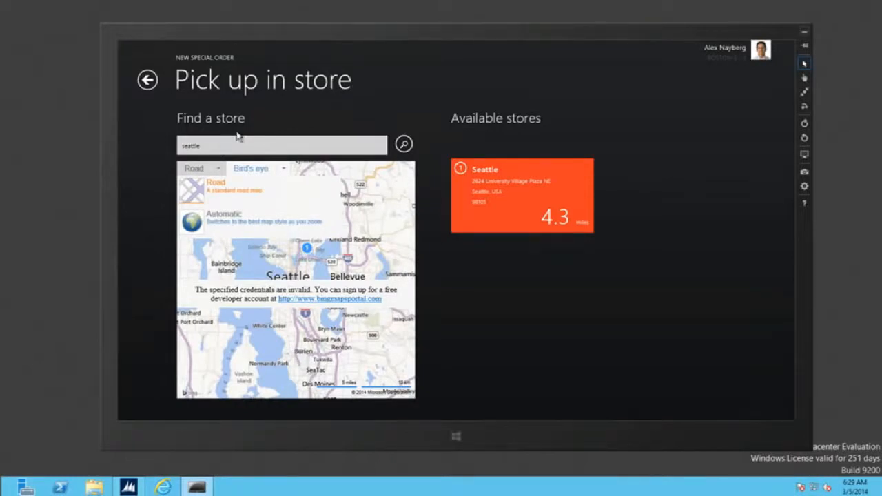
Return to the order lines and reopen Pick up all, showing Boston at 0 miles.
{"action": "left_click", "coordinate": [148, 80]}
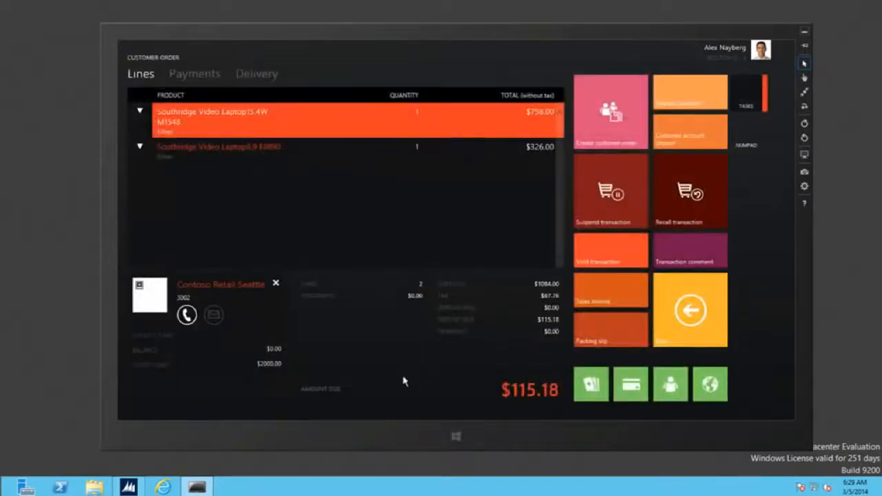
{"action": "right_click", "coordinate": [431, 426]}
{"action": "left_click", "coordinate": [504, 386]}
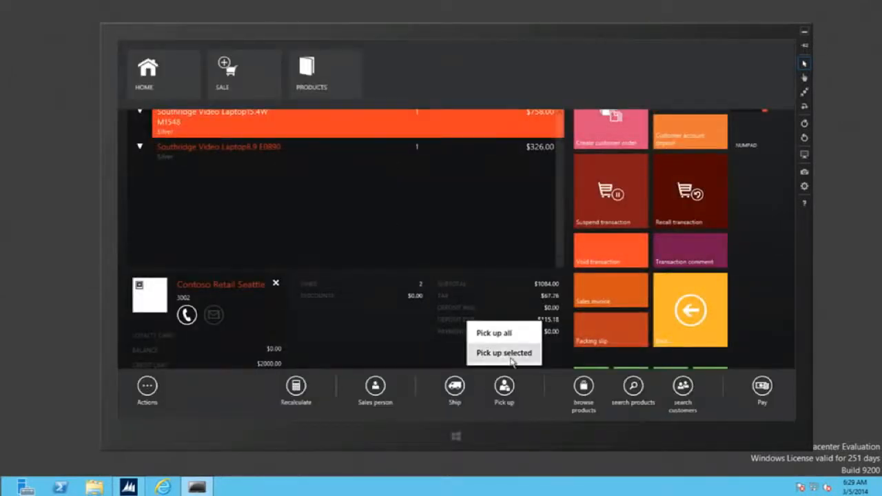
{"action": "left_click", "coordinate": [506, 334]}
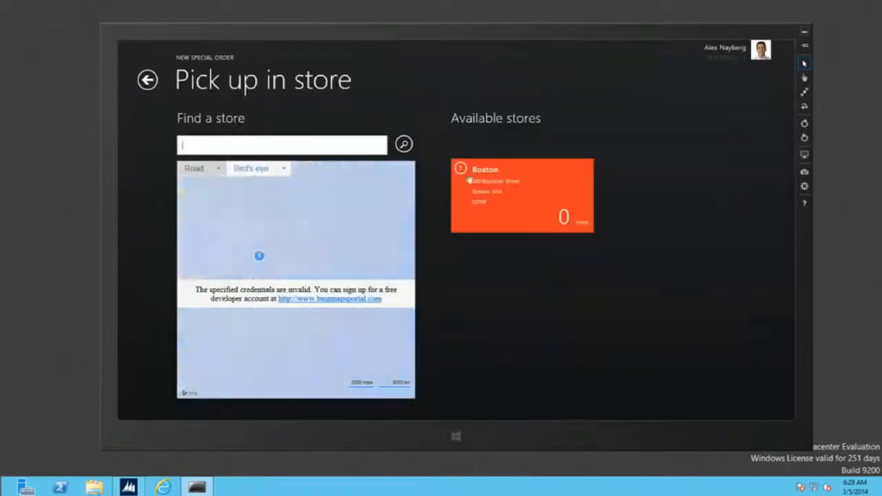
Pick the Boston store with a March 5, 2014 pickup date and return to Lines.
{"action": "left_click", "coordinate": [552, 198]}
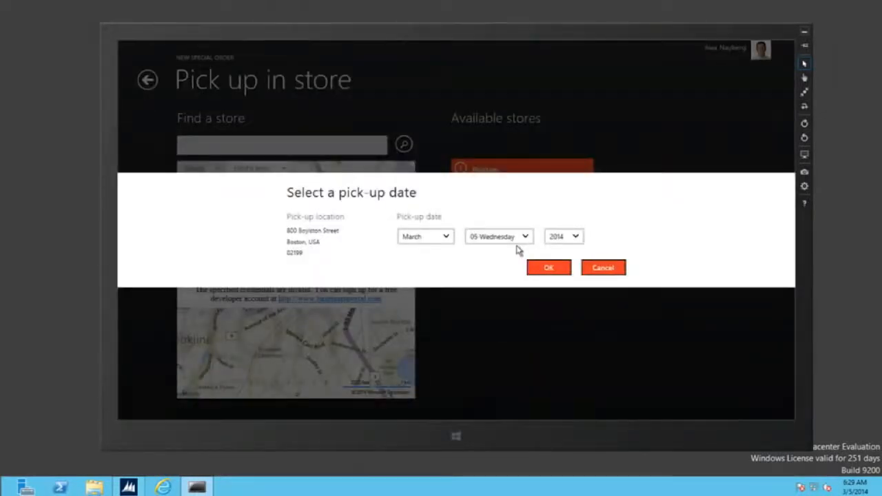
{"action": "left_click", "coordinate": [551, 274]}
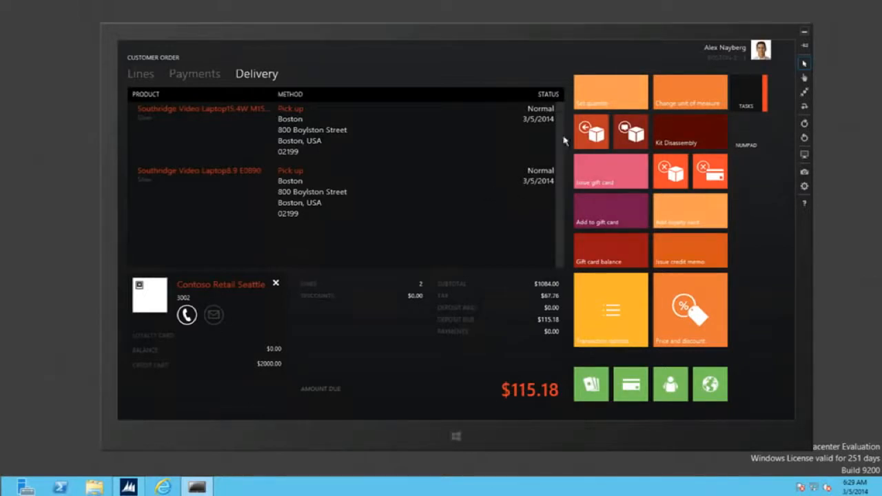
{"action": "left_click", "coordinate": [129, 78]}
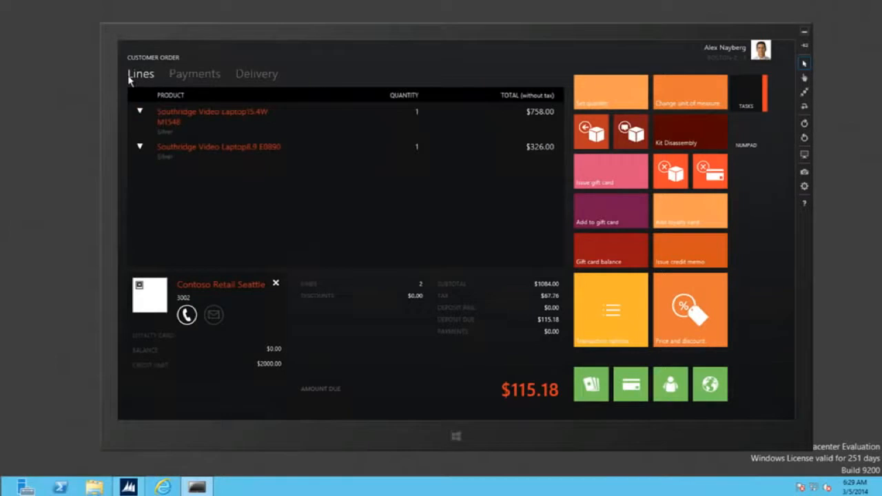
Pay the $115.18 deposit in cash, skip the e-mailed receipt, and close both confirmations.
{"action": "left_click", "coordinate": [530, 390]}
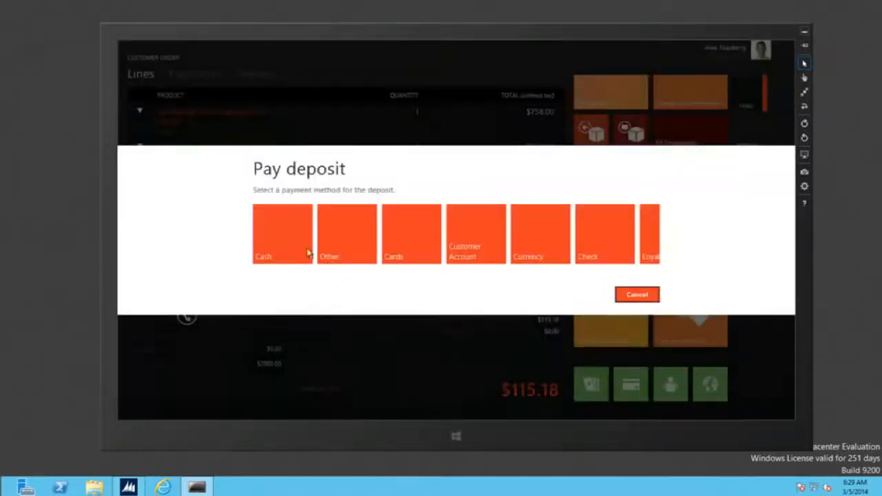
{"action": "left_click", "coordinate": [292, 243]}
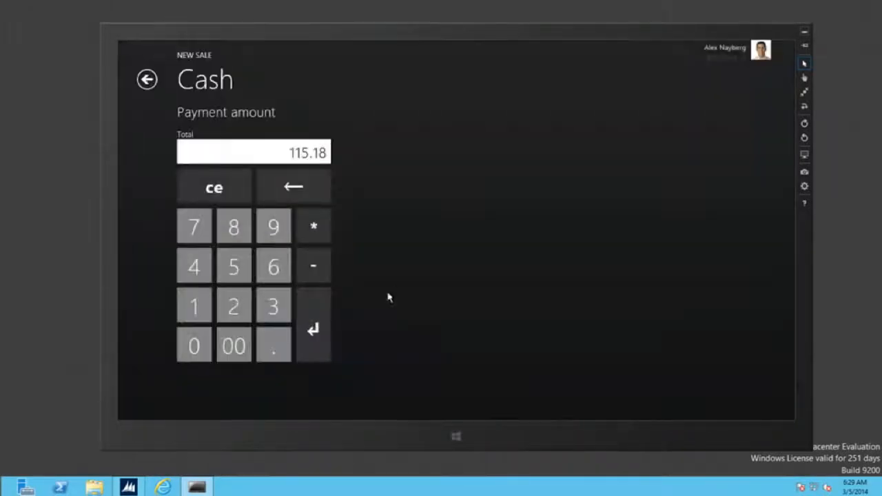
{"action": "left_click", "coordinate": [315, 331]}
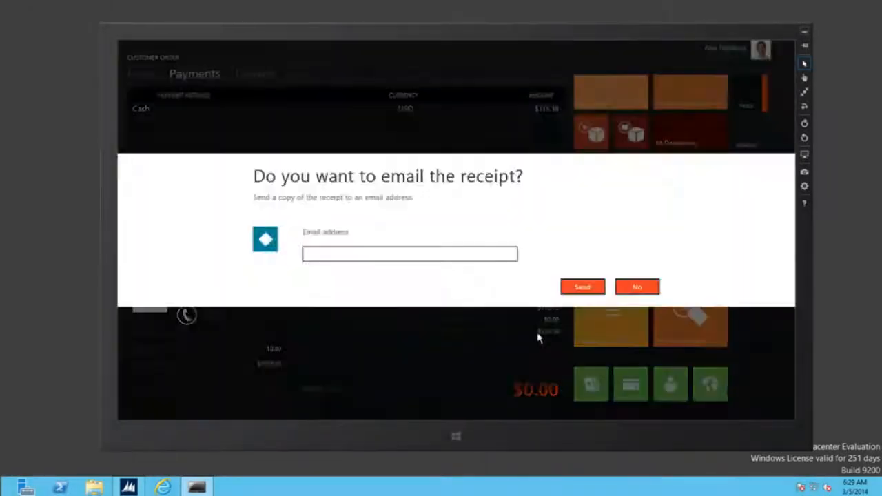
{"action": "left_click", "coordinate": [634, 289]}
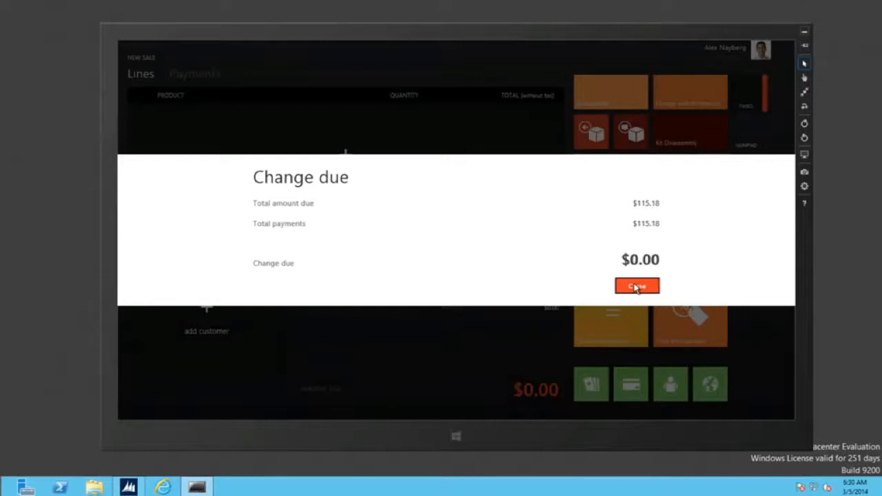
{"action": "left_click", "coordinate": [637, 286]}
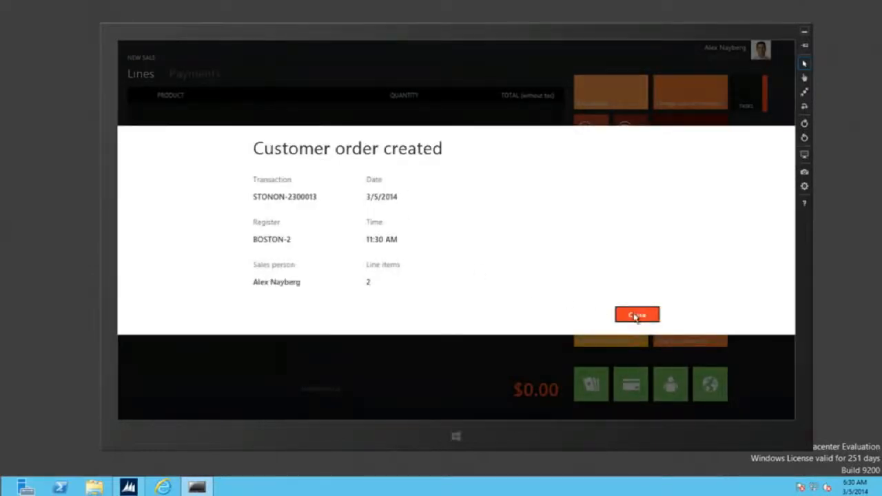
{"action": "left_click", "coordinate": [635, 315]}
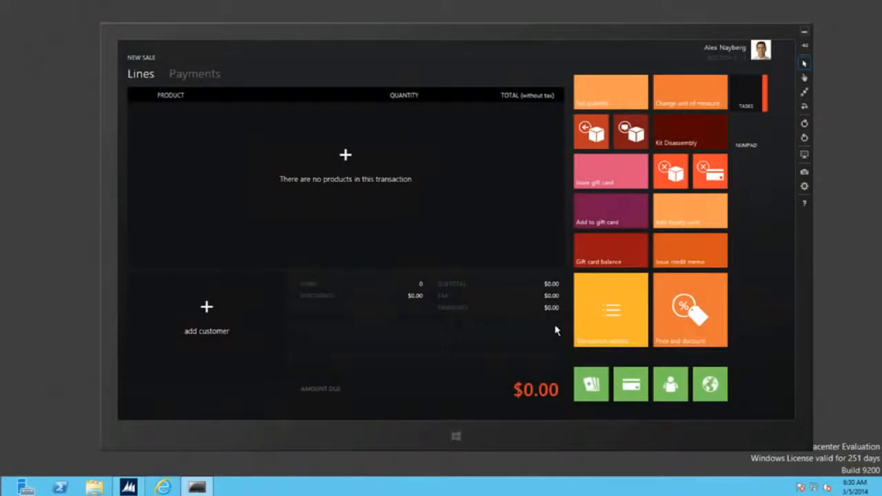
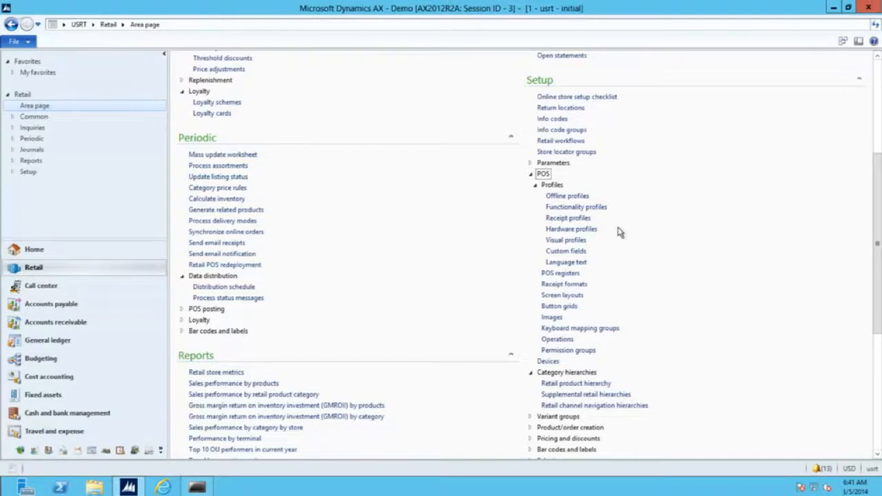
Open POS functionality profiles to view FN001 'Standard Profile' and its assigned info codes.
{"action": "left_click", "coordinate": [568, 209]}
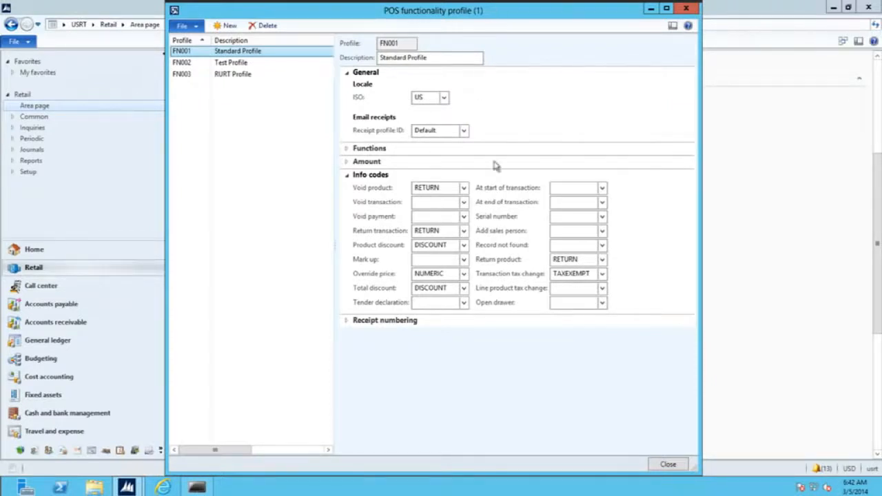
Switch from the functionality profile to POS visual profiles, showing VP001 Contoso Standard.
{"action": "left_click", "coordinate": [667, 466]}
{"action": "left_click", "coordinate": [576, 243]}
{"action": "left_click_drag", "start_coordinate": [457, 61], "coordinate": [407, 31]}
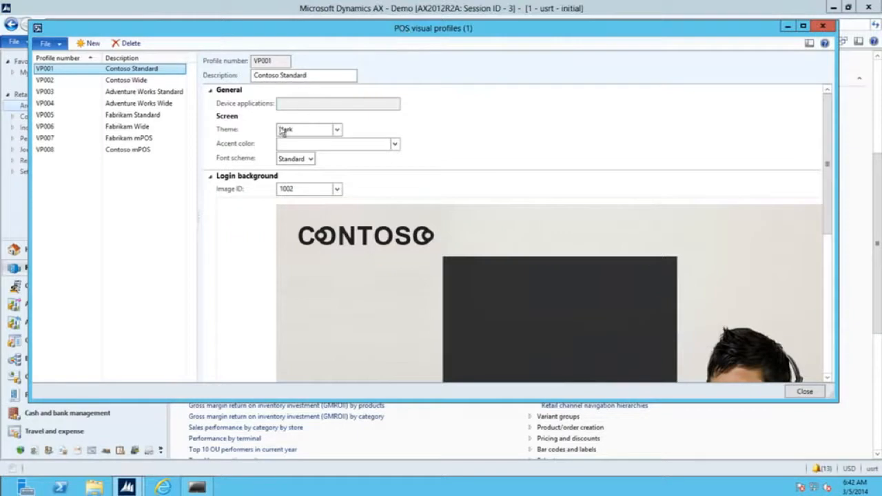
Browse profiles VP004, VP002 and VP007, and review Contoso Wide's accent colour options.
{"action": "left_click", "coordinate": [111, 103]}
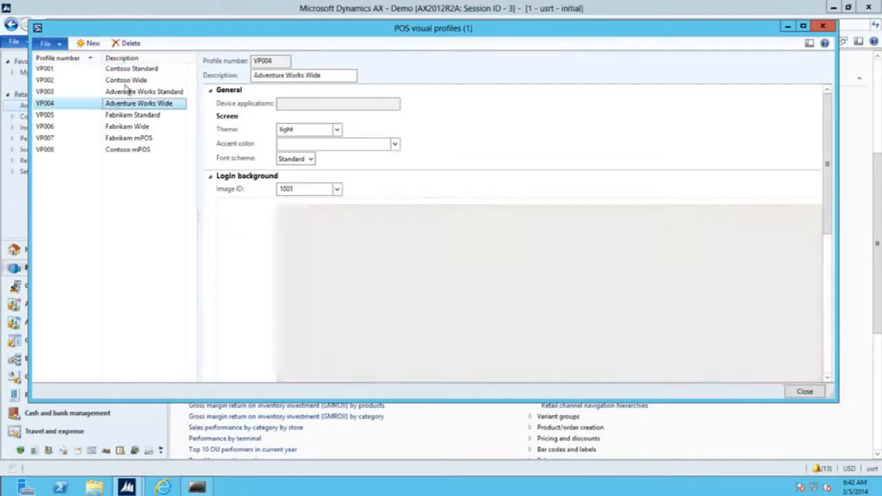
{"action": "left_click", "coordinate": [121, 80]}
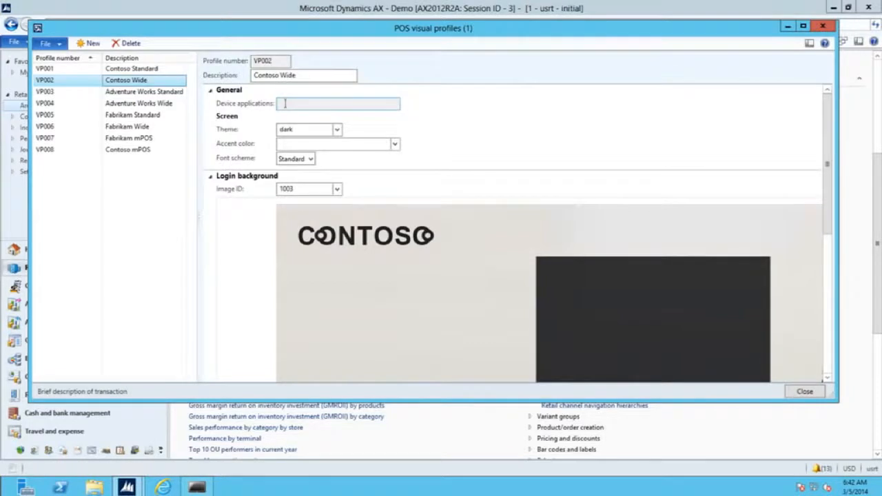
{"action": "left_click", "coordinate": [143, 139]}
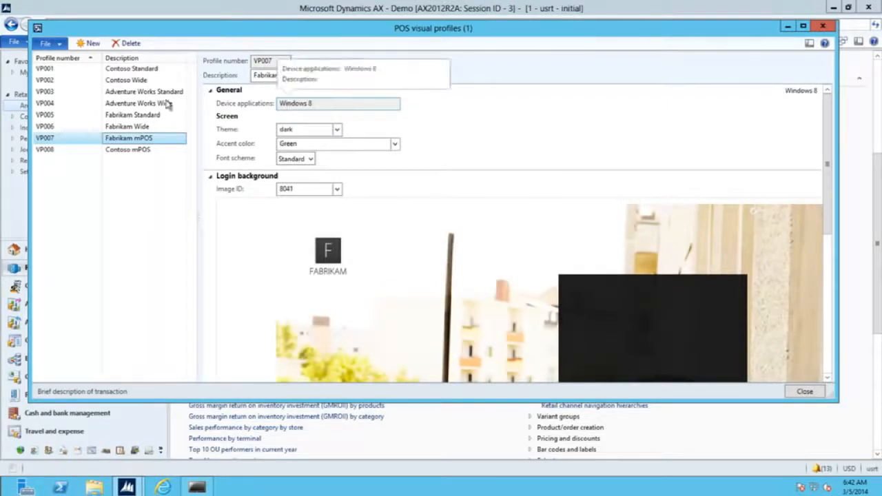
{"action": "left_click", "coordinate": [127, 81]}
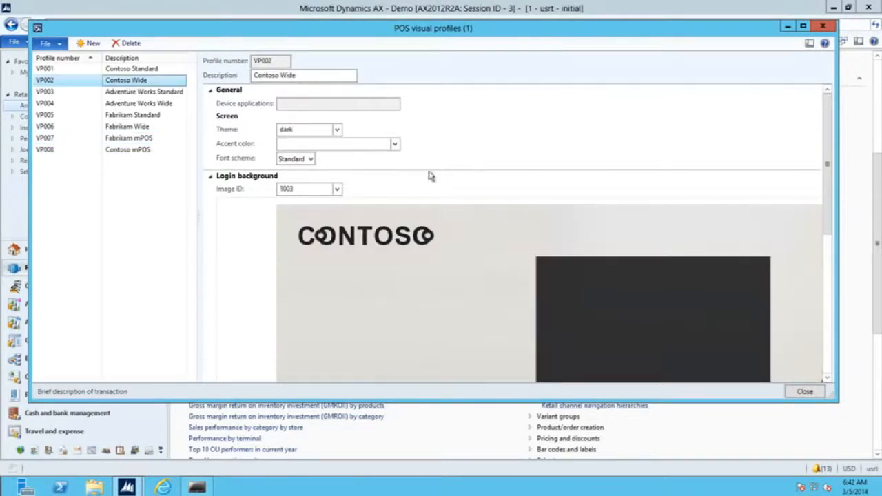
{"action": "left_click", "coordinate": [395, 144]}
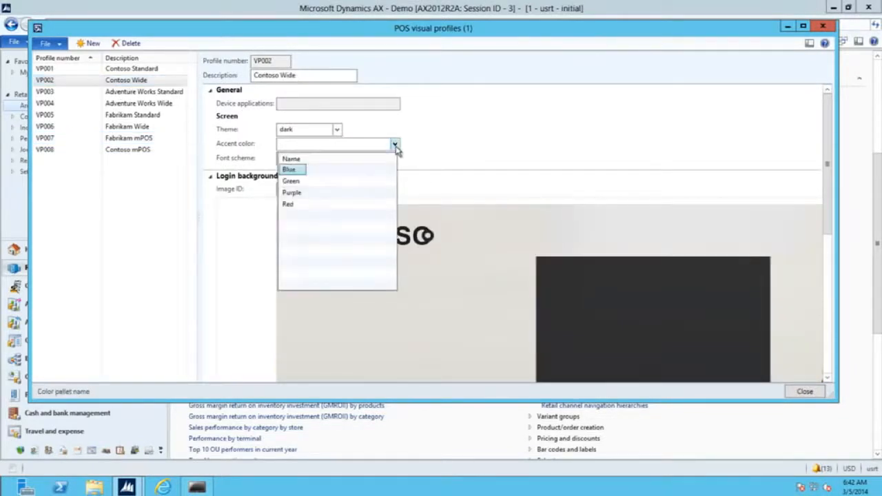
{"action": "left_click", "coordinate": [395, 145]}
Review Fabrikam mPOS accent colours and themes, leaving Green and dark unchanged.
{"action": "left_click", "coordinate": [129, 138]}
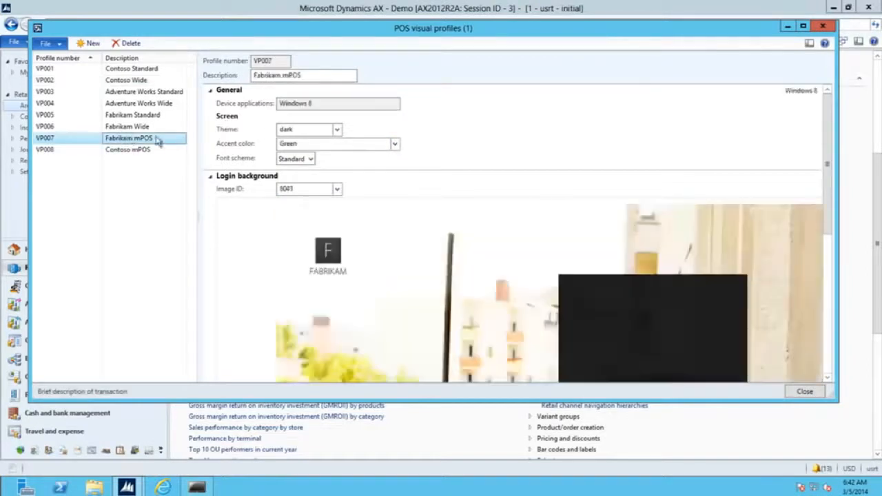
{"action": "left_click", "coordinate": [395, 144]}
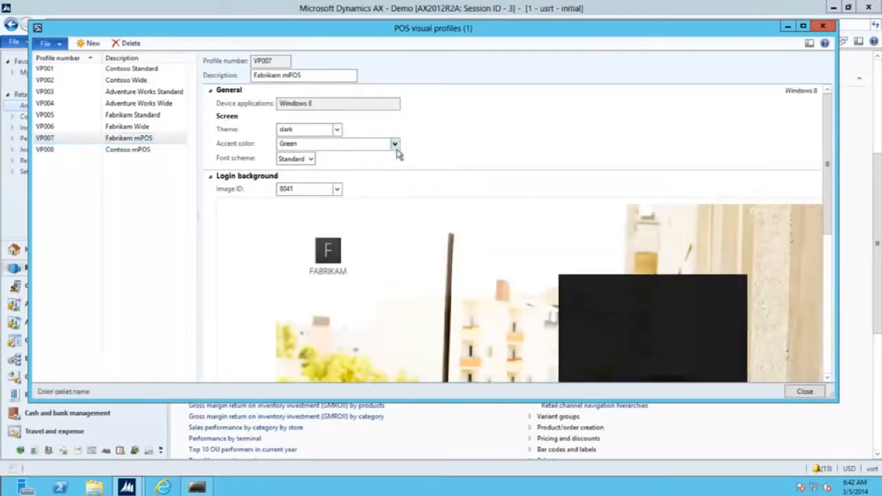
{"action": "left_click", "coordinate": [476, 164]}
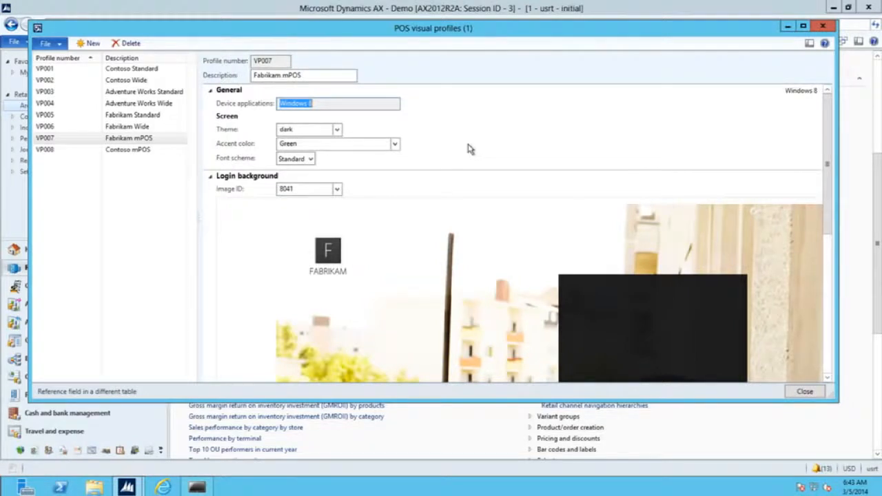
{"action": "left_click", "coordinate": [338, 130]}
{"action": "left_click", "coordinate": [420, 140]}
Glance at VP006, recheck Fabrikam mPOS themes, and collapse the Login background section.
{"action": "left_click", "coordinate": [137, 130]}
{"action": "left_click", "coordinate": [158, 141]}
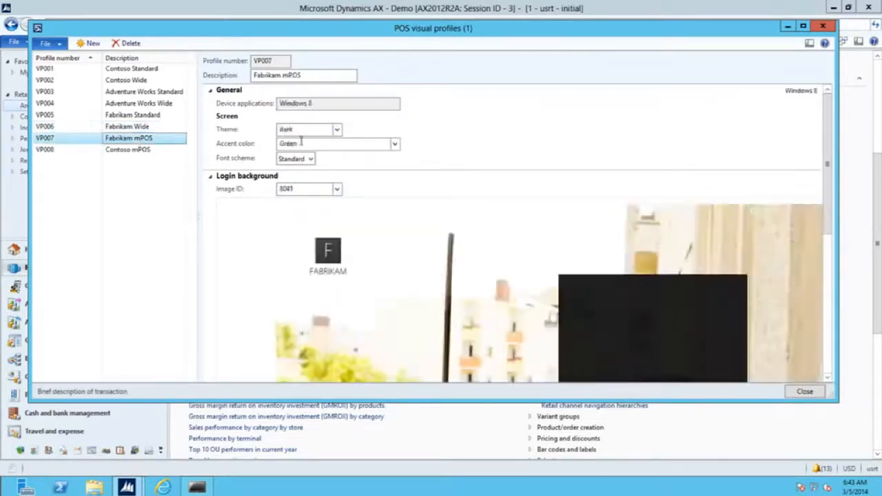
{"action": "left_click", "coordinate": [338, 130]}
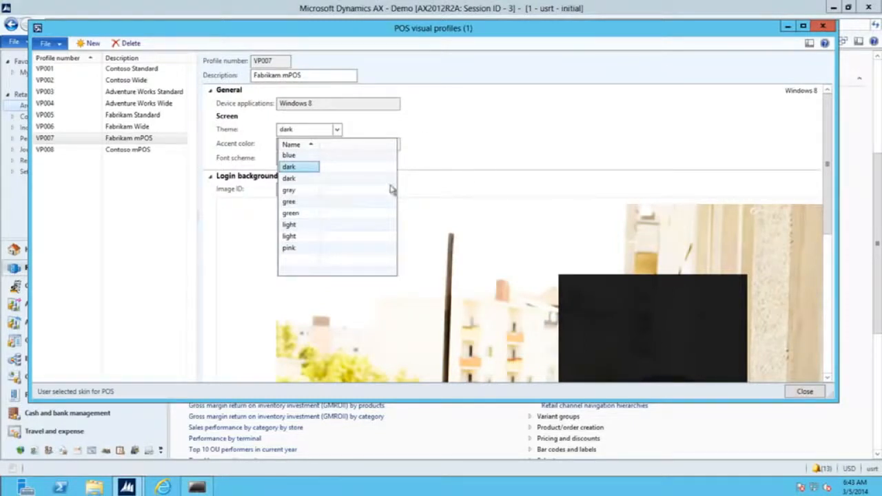
{"action": "left_click", "coordinate": [211, 166]}
{"action": "left_click", "coordinate": [211, 177]}
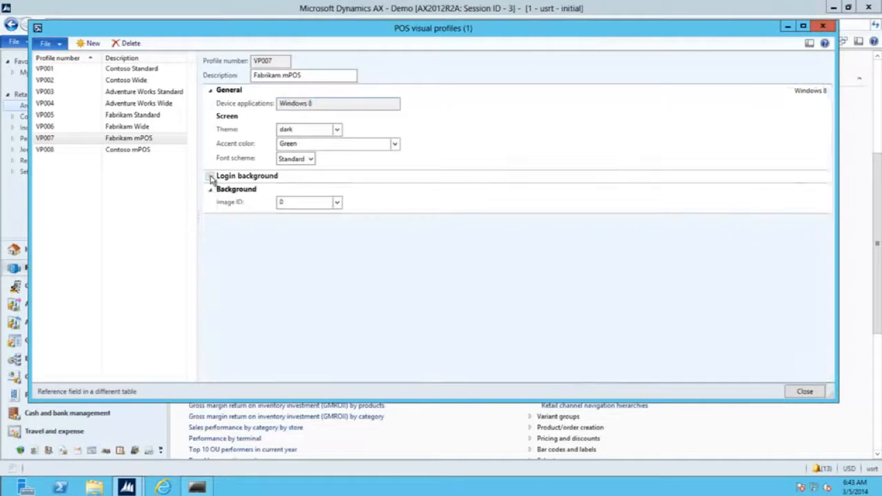
Expand the Login background section to display the profile's background image.
{"action": "left_click", "coordinate": [211, 178]}
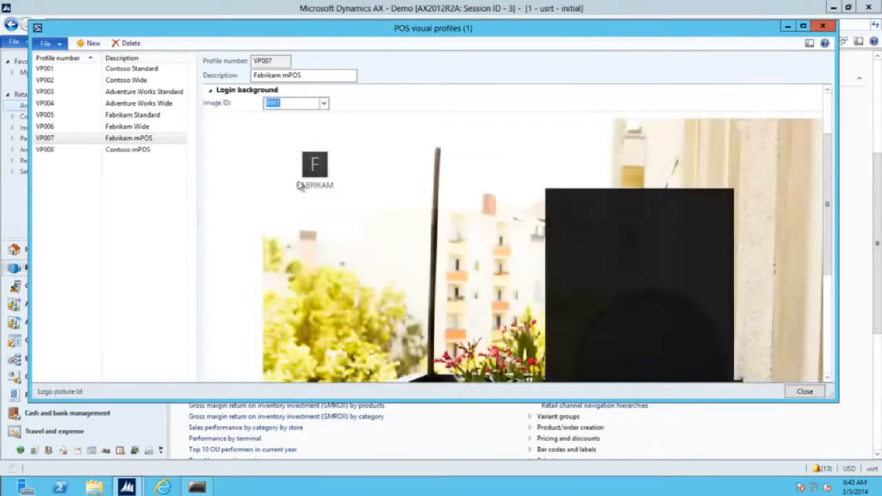
{"action": "left_click", "coordinate": [211, 90]}
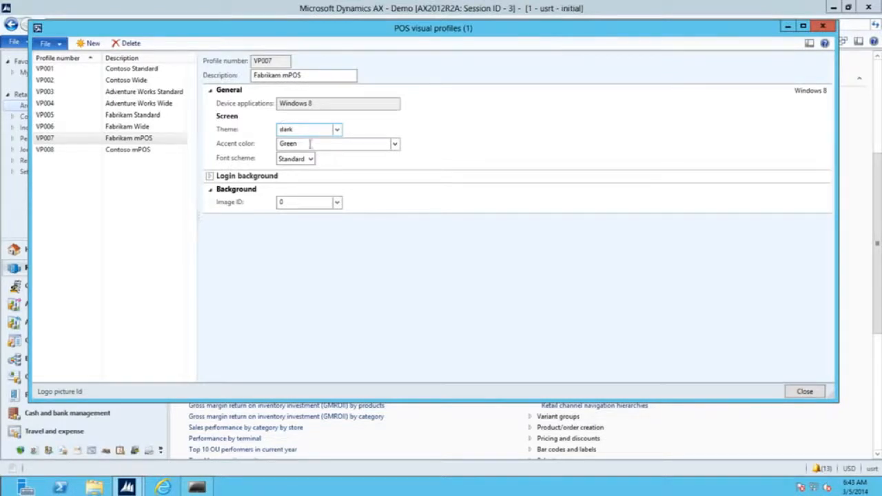
{"action": "left_click", "coordinate": [296, 177]}
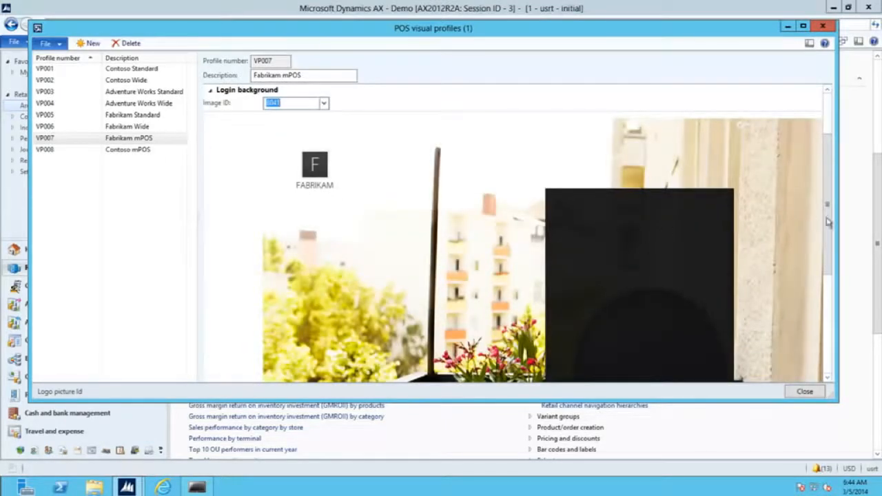
{"action": "scroll", "coordinate": [828, 250], "scroll_direction": "down", "scroll_amount": 1}
{"action": "mouse_move", "coordinate": [827, 268]}
{"action": "left_mouse_down"}
{"action": "mouse_move", "coordinate": [827, 357]}
{"action": "mouse_move", "coordinate": [827, 276]}
{"action": "left_mouse_up"}
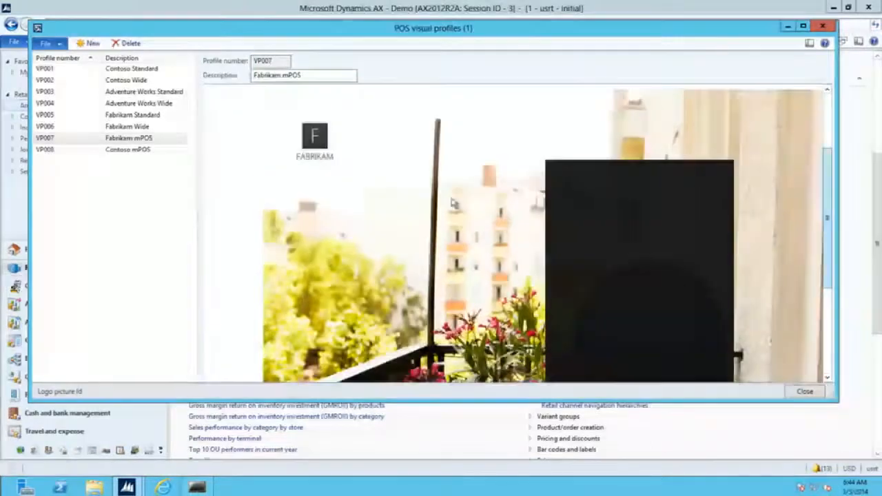
View VP008 Contoso mPOS maximized to see its image, then close visual profiles.
{"action": "left_click", "coordinate": [129, 149]}
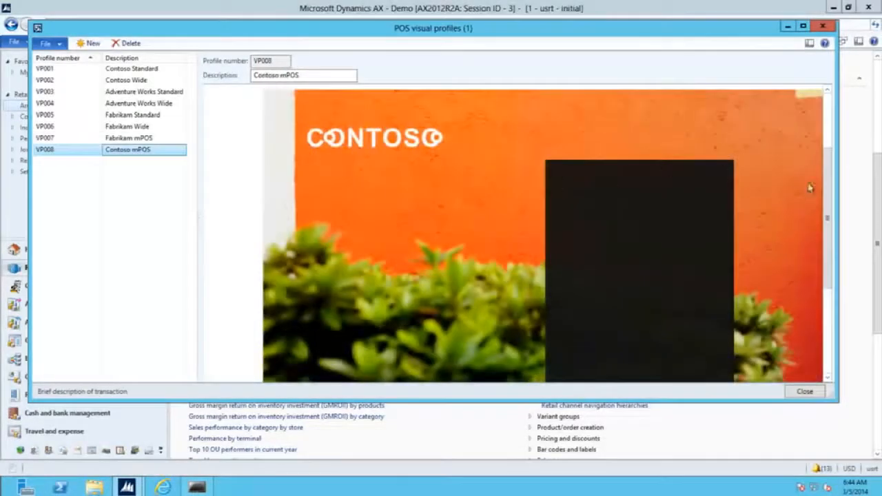
{"action": "left_click", "coordinate": [803, 26]}
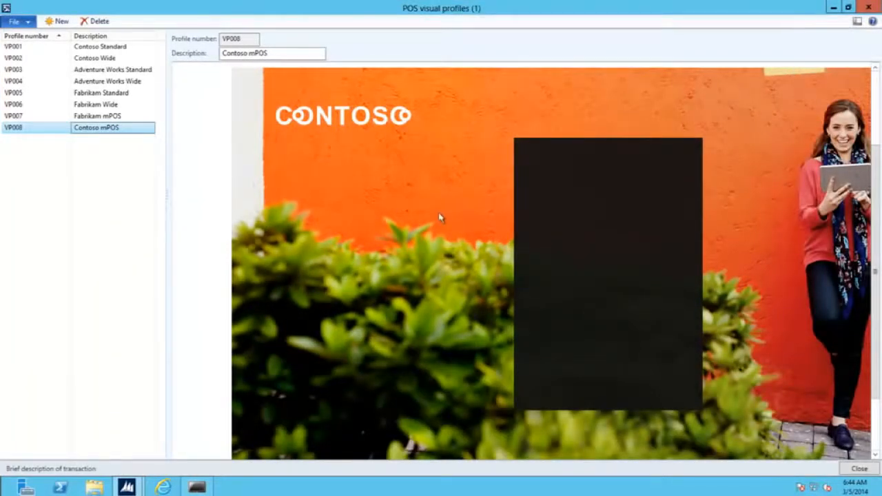
{"action": "left_click", "coordinate": [870, 471]}
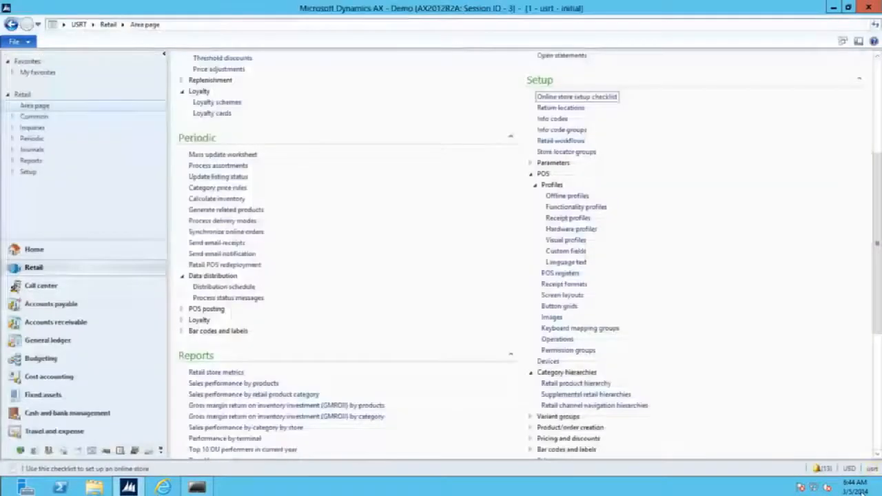
Open POS screen layouts and view CON-CSH-ST Contoso Cashier (Standard) in the designer.
{"action": "scroll", "coordinate": [583, 286], "scroll_direction": "down", "scroll_amount": 1}
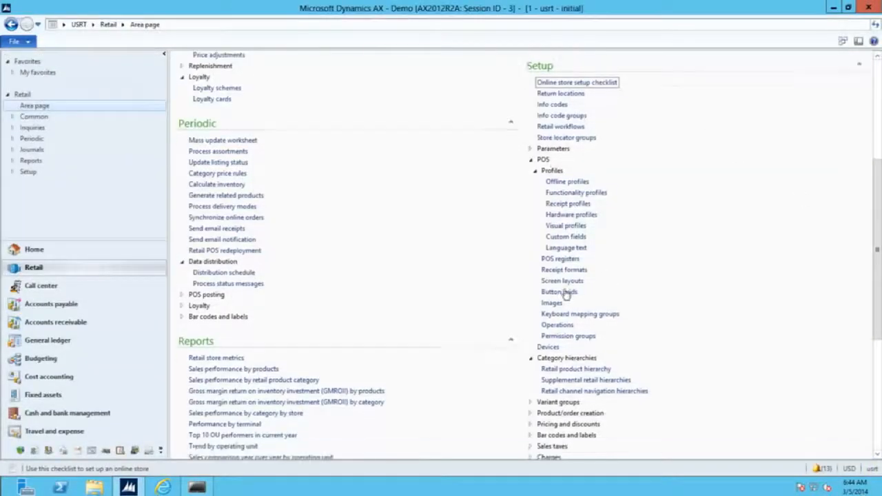
{"action": "left_click", "coordinate": [563, 282]}
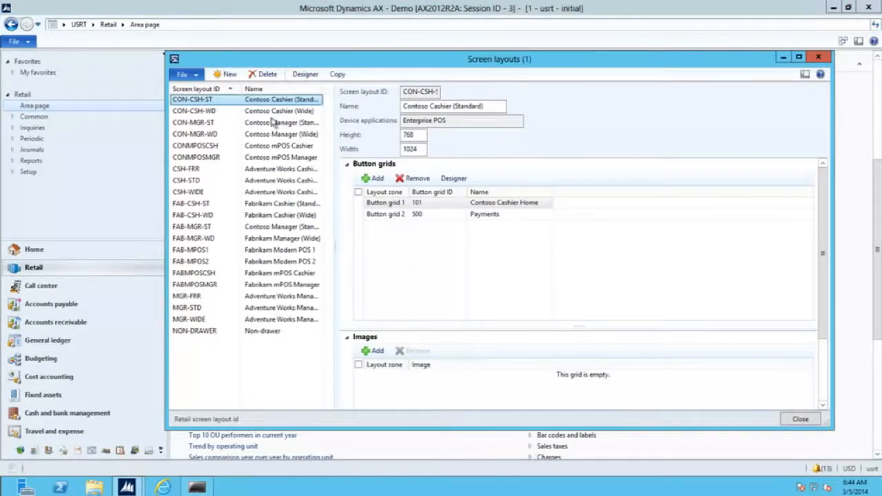
{"action": "left_click", "coordinate": [304, 75]}
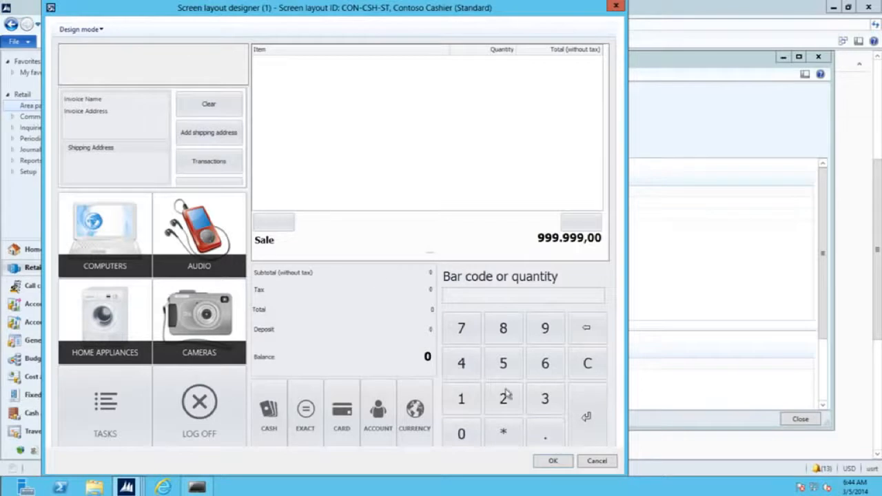
Preview the FABMPOSMGR Fabrikam mPOS Manager layout in the designer, then cancel without saving.
{"action": "key", "text": "Escape"}
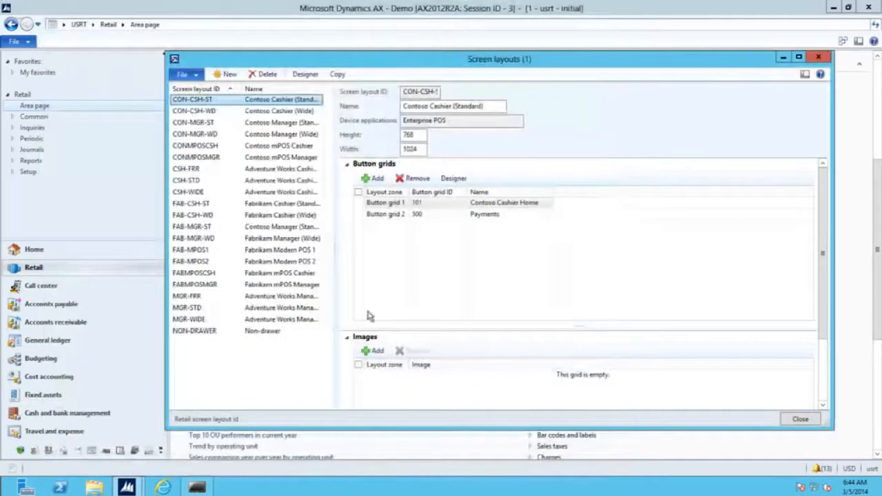
{"action": "left_click", "coordinate": [208, 287]}
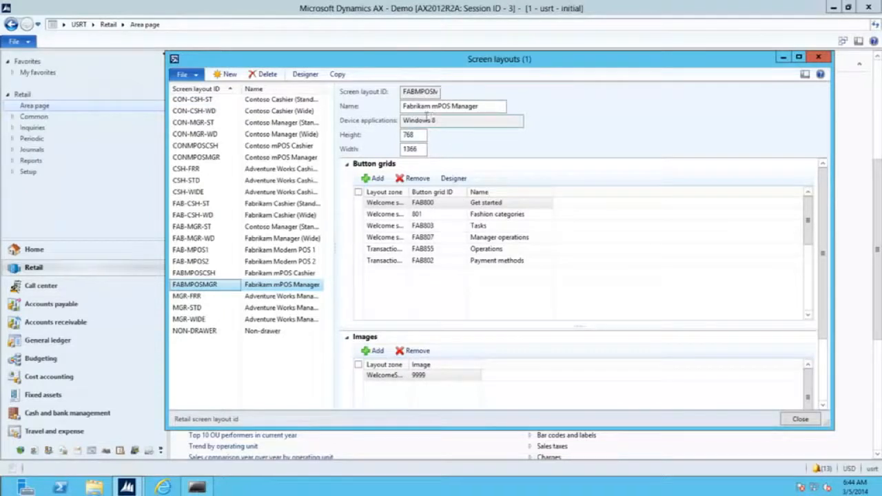
{"action": "left_click", "coordinate": [307, 75]}
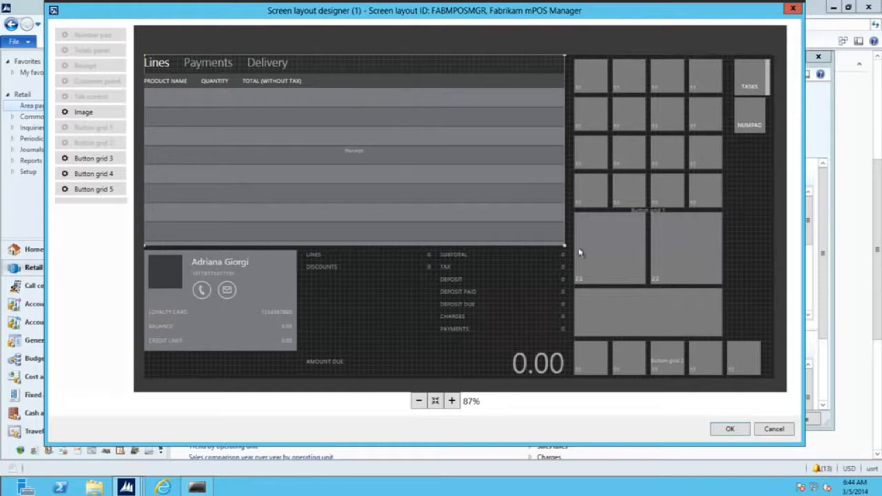
{"action": "left_click", "coordinate": [774, 430]}
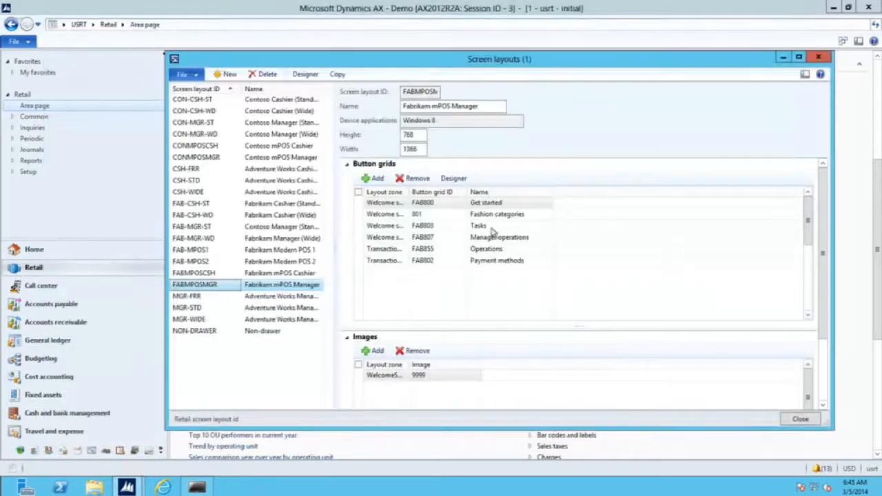
Select CONMPOSMGR, widen the Layout zone column to reveal WelcomeScreen1, and open its designer.
{"action": "left_click_drag", "start_coordinate": [412, 192], "coordinate": [450, 192]}
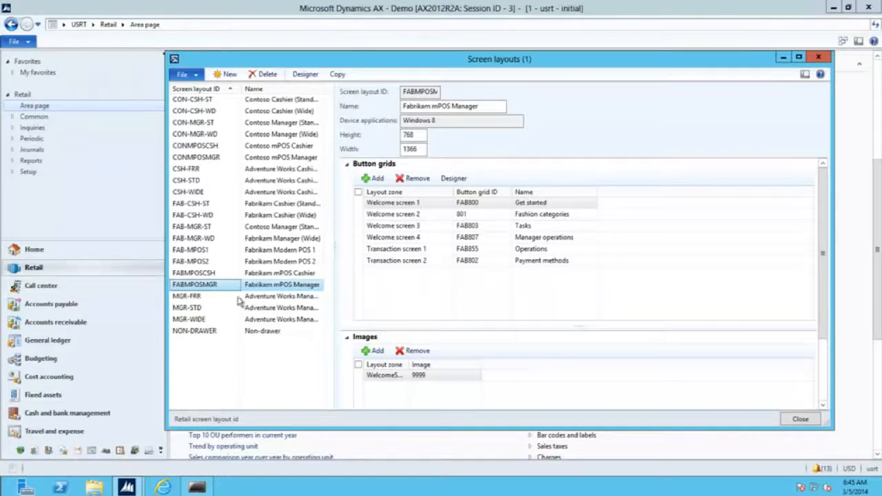
{"action": "left_click", "coordinate": [215, 158]}
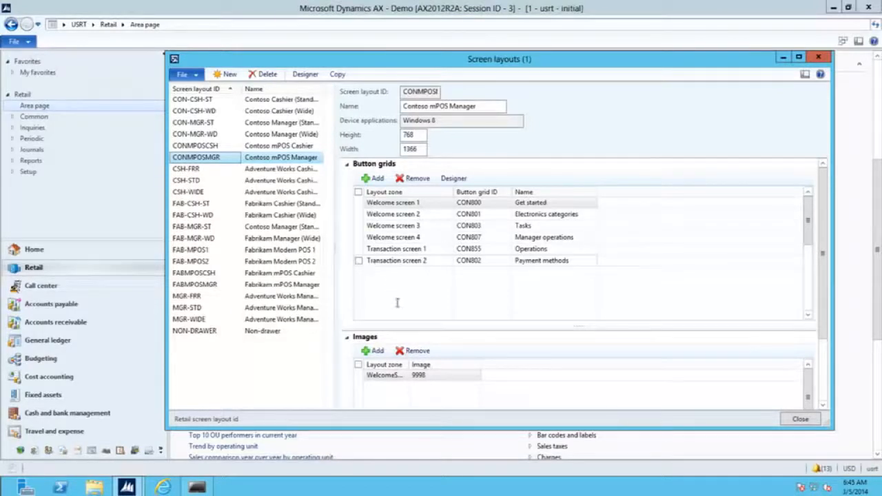
{"action": "left_click_drag", "start_coordinate": [823, 298], "coordinate": [839, 386]}
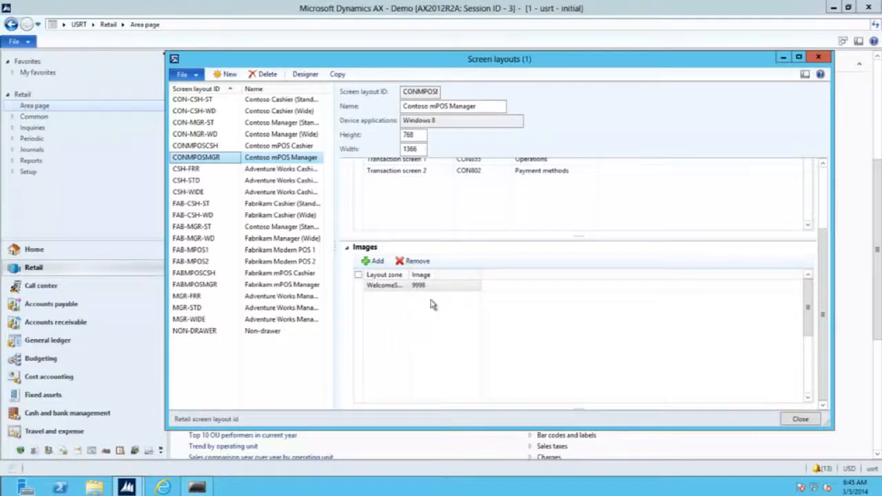
{"action": "left_click_drag", "start_coordinate": [410, 275], "coordinate": [479, 293]}
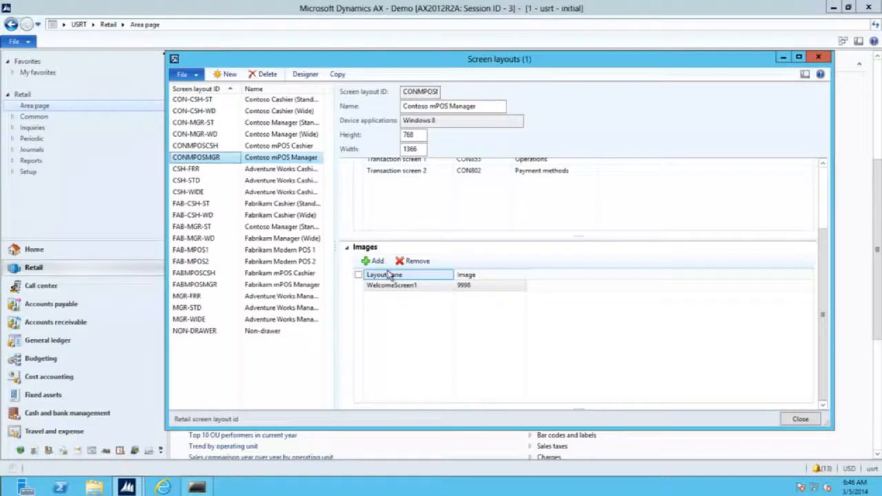
{"action": "left_click", "coordinate": [306, 74]}
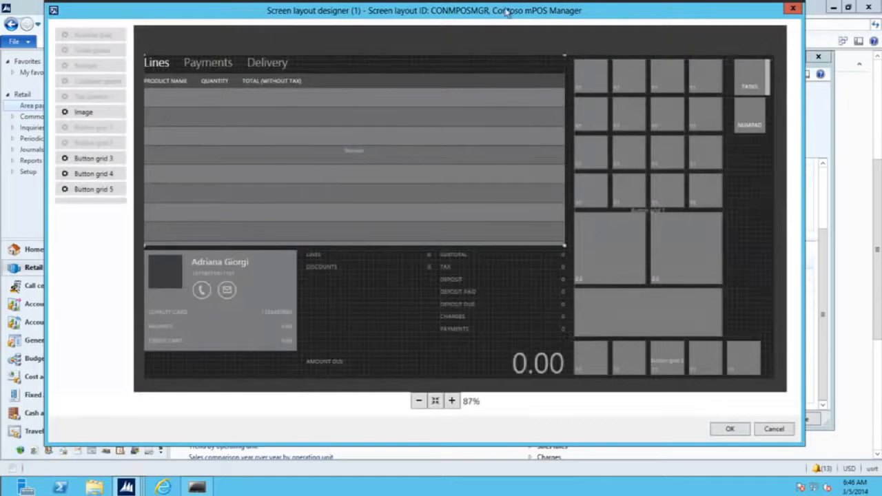
Compare the Contoso mPOS Manager design with the mPOS app's sale screen, then cancel the designer.
{"action": "left_click_drag", "start_coordinate": [506, 11], "coordinate": [474, 29]}
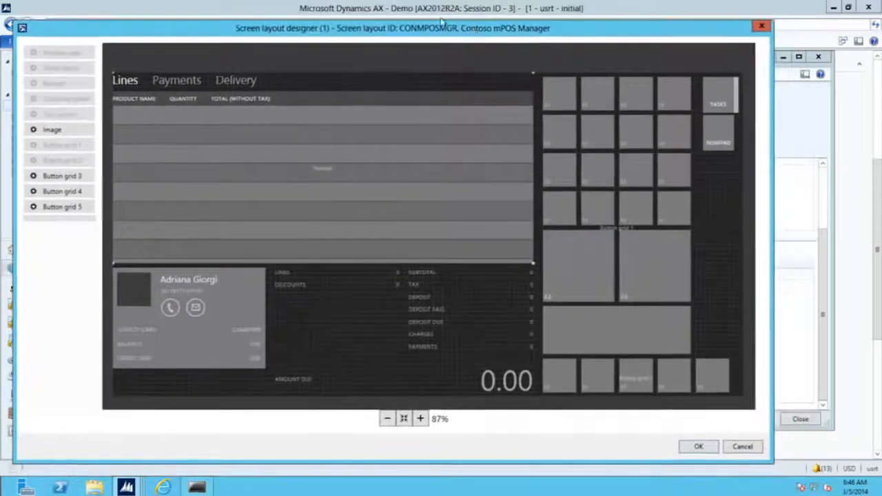
{"action": "left_click", "coordinate": [197, 488]}
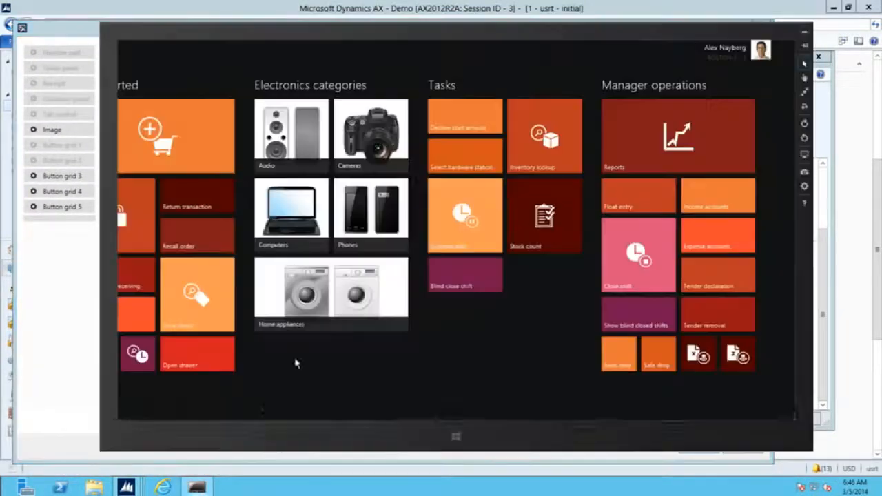
{"action": "left_click", "coordinate": [326, 235]}
{"action": "left_click_drag", "start_coordinate": [592, 32], "coordinate": [698, 177]}
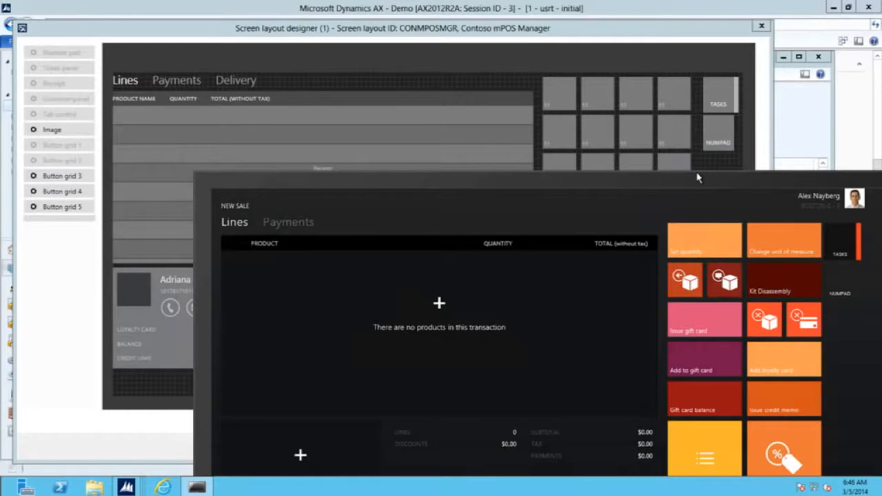
{"action": "left_click", "coordinate": [733, 88]}
{"action": "left_click_drag", "start_coordinate": [755, 184], "coordinate": [824, 260]}
{"action": "left_click_drag", "start_coordinate": [762, 265], "coordinate": [675, 102]}
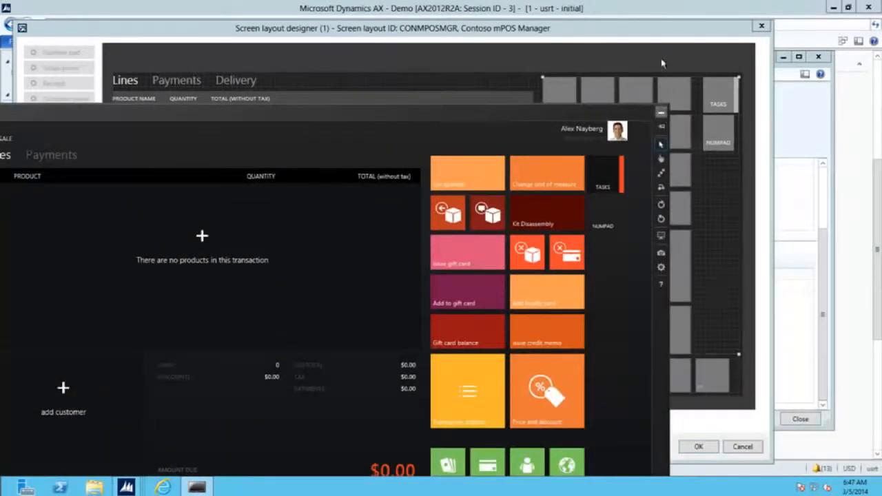
{"action": "left_click", "coordinate": [677, 110]}
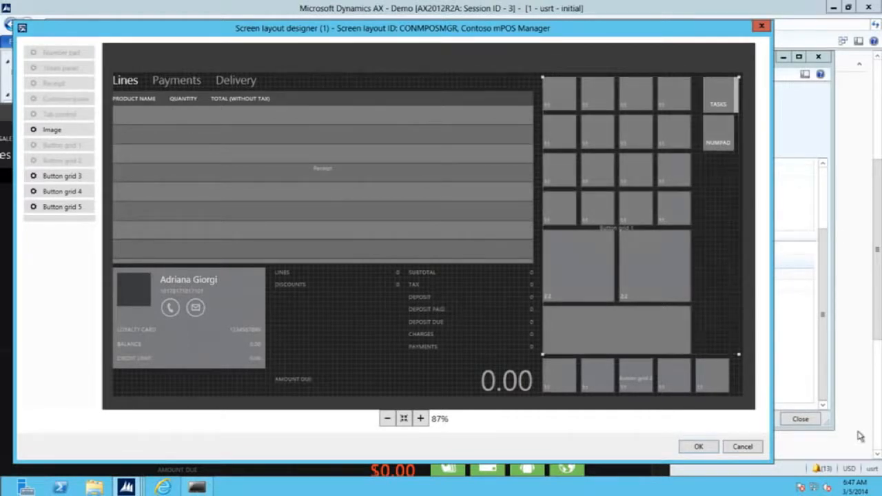
{"action": "left_click", "coordinate": [743, 447]}
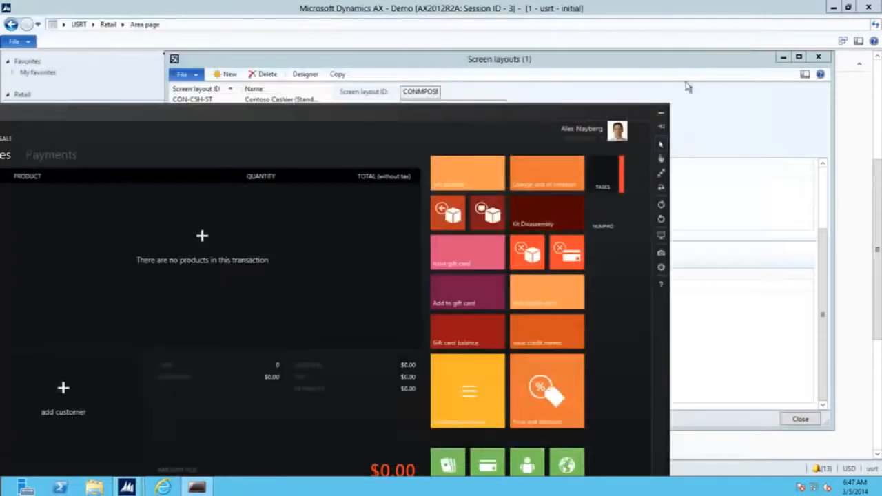
{"action": "left_click", "coordinate": [695, 61]}
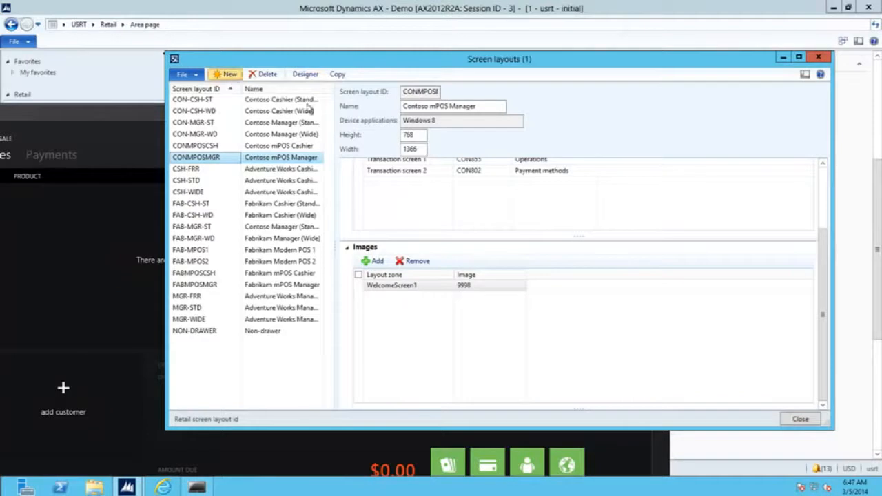
Save layout 'test' as a Windows 8 layout with height 768 and width 1366.
{"action": "type", "text": "test"}
{"action": "left_click", "coordinate": [518, 122]}
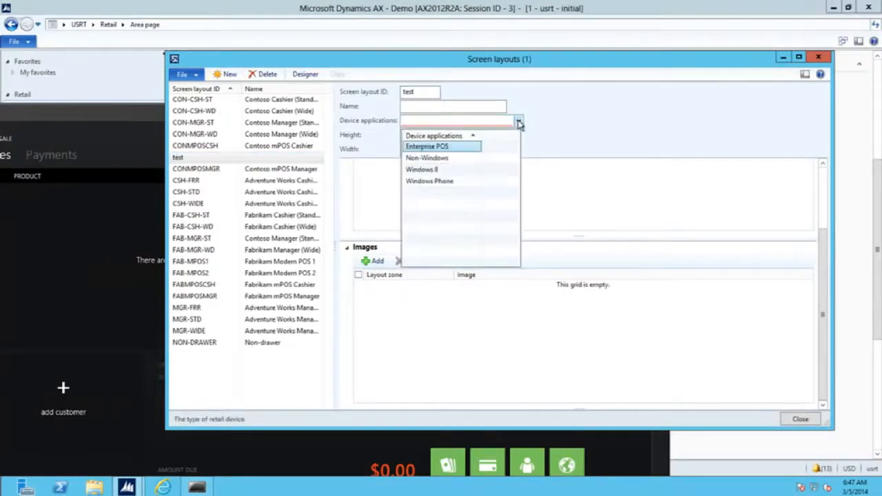
{"action": "left_click", "coordinate": [443, 171]}
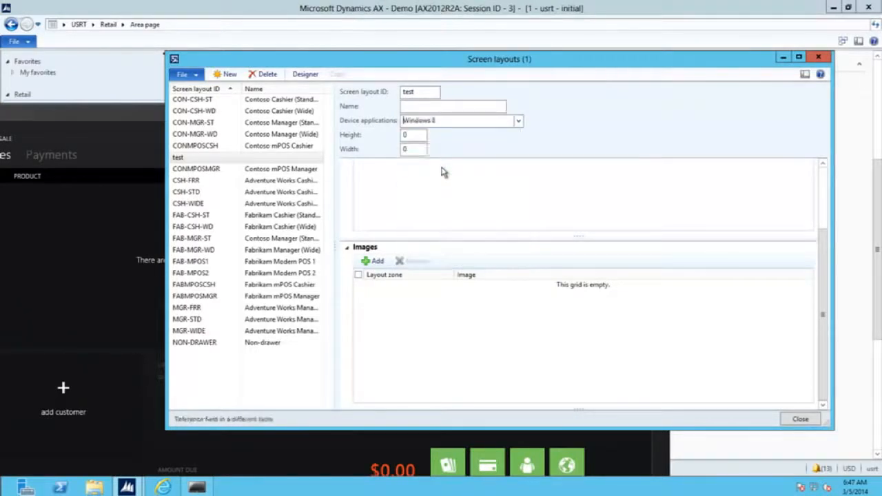
{"action": "key", "text": "Tab"}
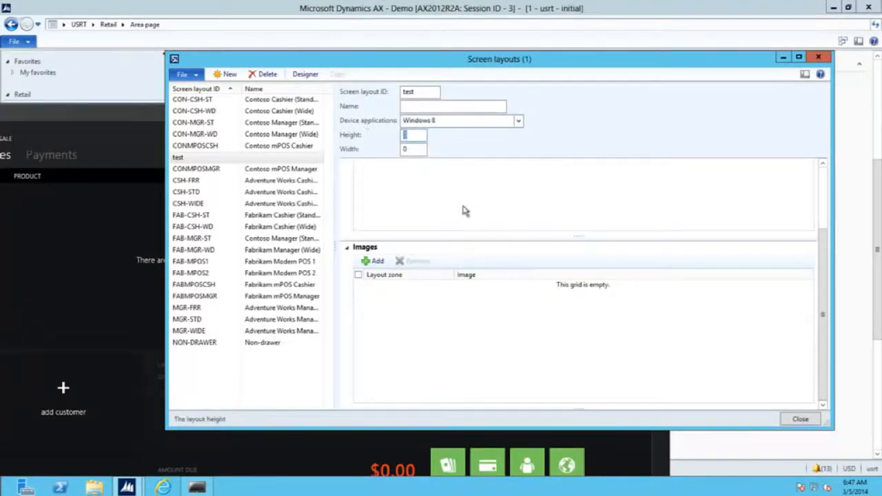
{"action": "type", "text": "768"}
{"action": "key", "text": "Tab"}
{"action": "type", "text": "1366"}
{"action": "left_click", "coordinate": [464, 210]}
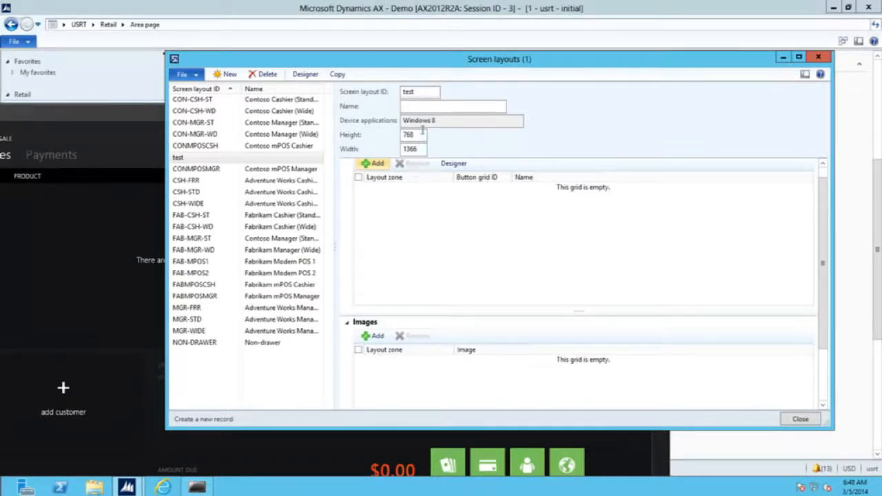
In the test layout's designer, place a Receipt panel and enlarge it across the upper left.
{"action": "left_click", "coordinate": [308, 75]}
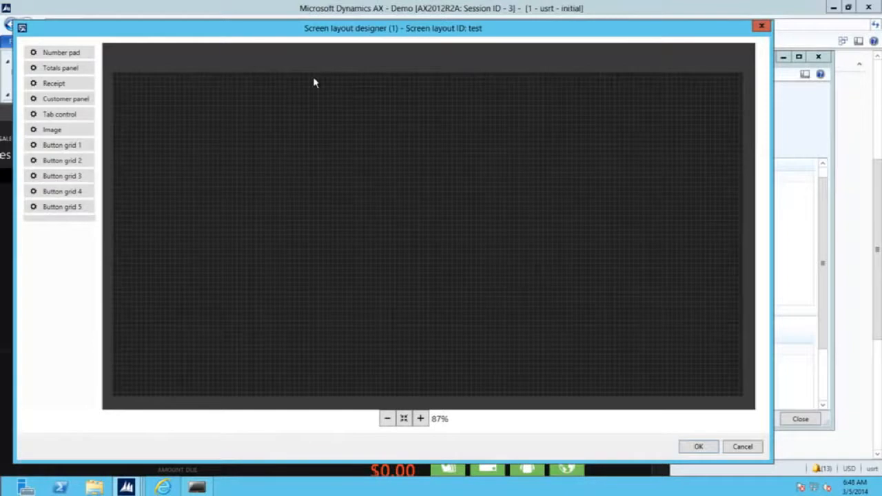
{"action": "left_click_drag", "start_coordinate": [404, 29], "coordinate": [461, 22]}
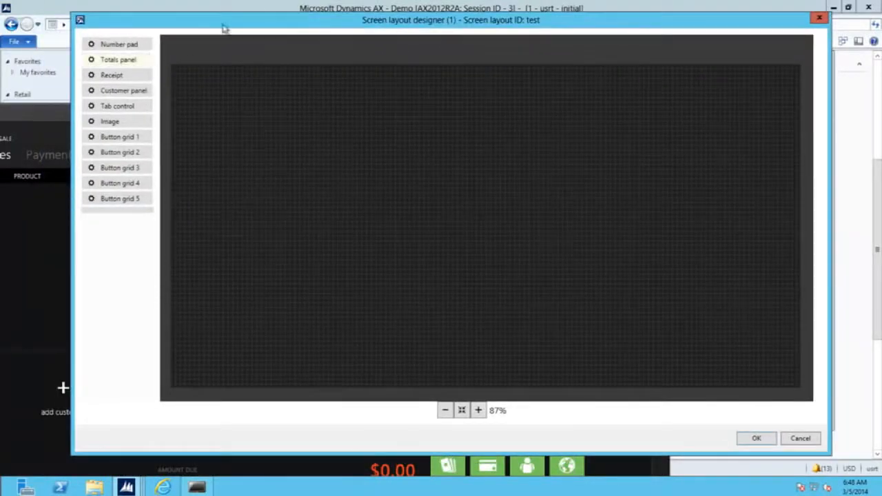
{"action": "left_click_drag", "start_coordinate": [113, 75], "coordinate": [299, 184]}
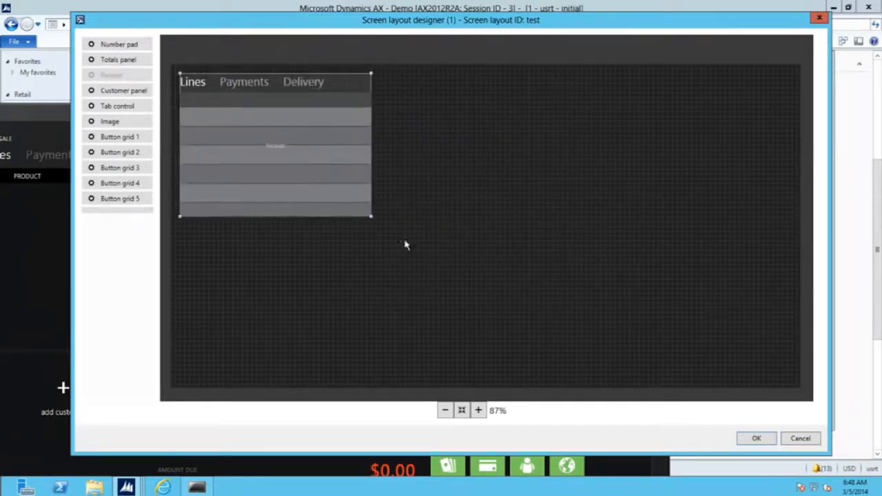
{"action": "left_click_drag", "start_coordinate": [373, 217], "coordinate": [505, 241]}
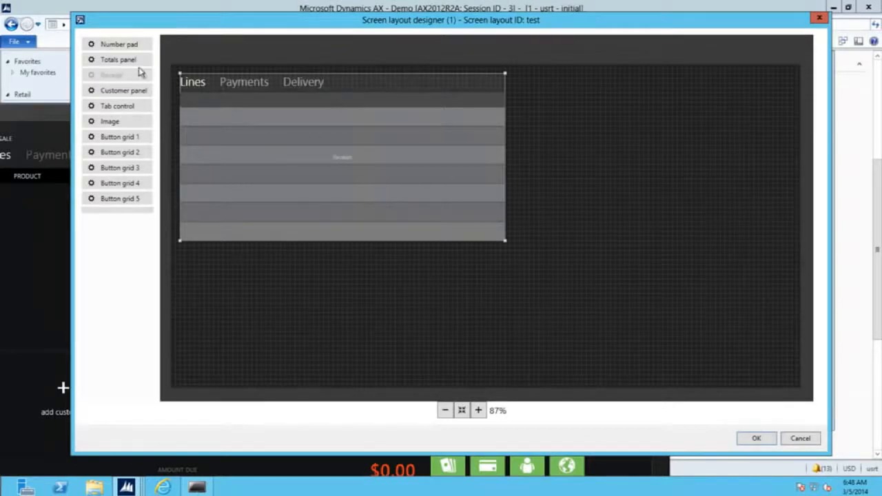
Open the Receipt panel's column customization and review the Lines, Payments and Delivery fields.
{"action": "right_click", "coordinate": [276, 114]}
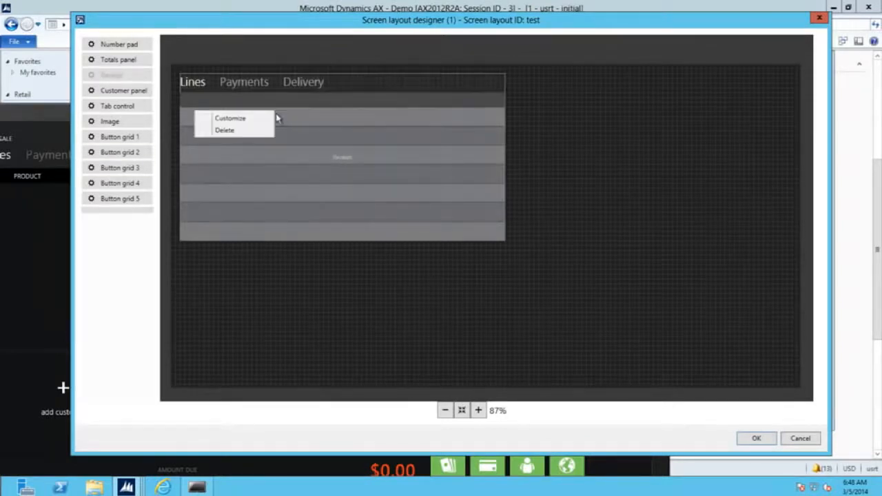
{"action": "left_click", "coordinate": [232, 119]}
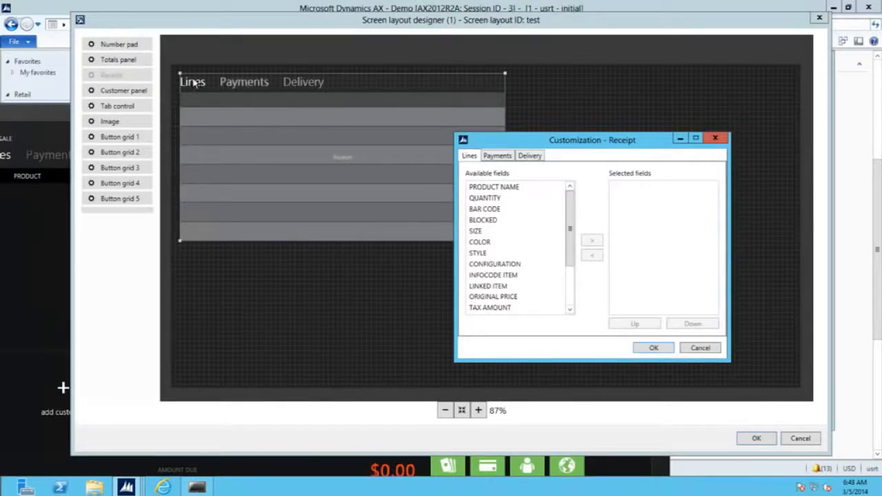
{"action": "left_click", "coordinate": [499, 157]}
{"action": "left_click", "coordinate": [532, 157]}
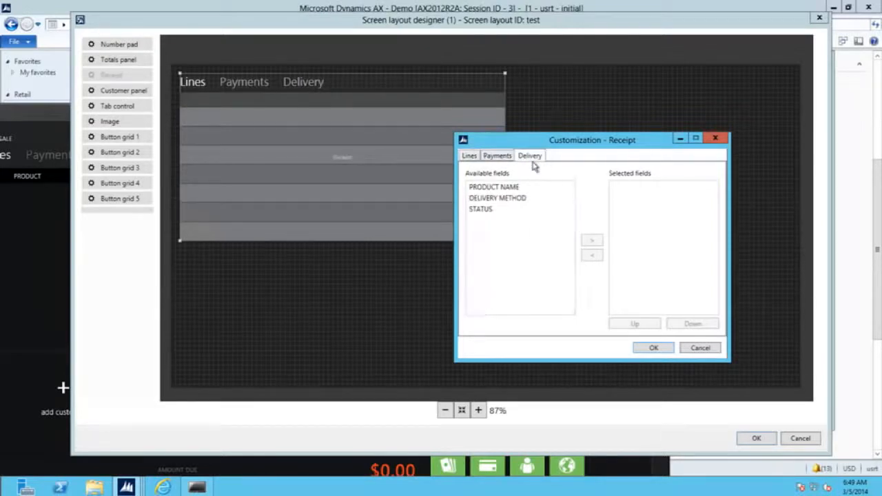
{"action": "left_click", "coordinate": [471, 157]}
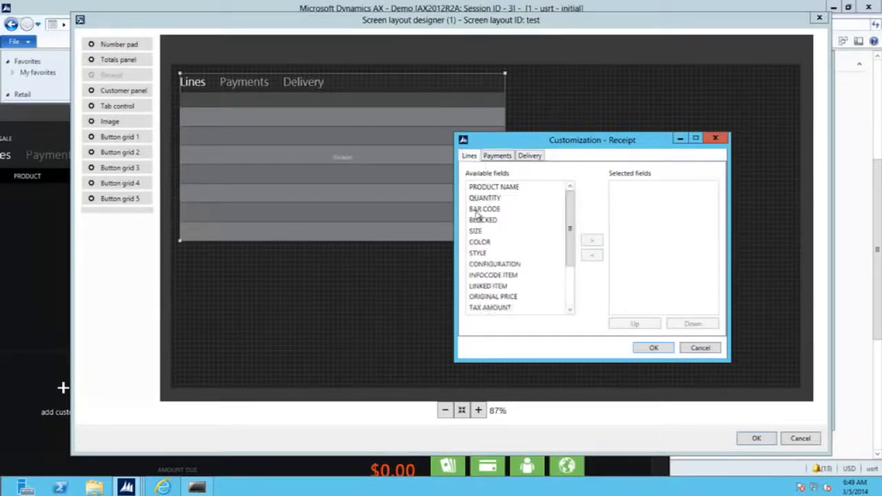
Add PRODUCT NAME, QUANTITY and TOTAL (WITHOUT TAX) as Lines columns.
{"action": "left_click", "coordinate": [503, 187]}
{"action": "left_click", "coordinate": [591, 240]}
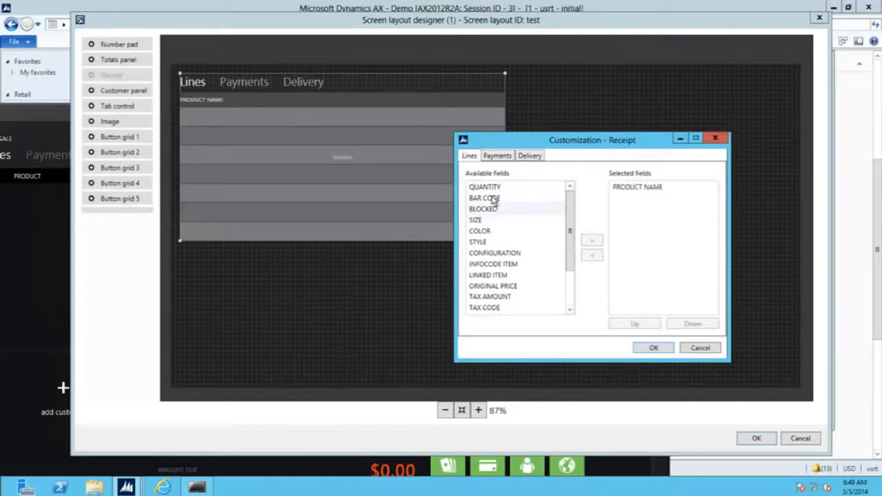
{"action": "left_click", "coordinate": [589, 240]}
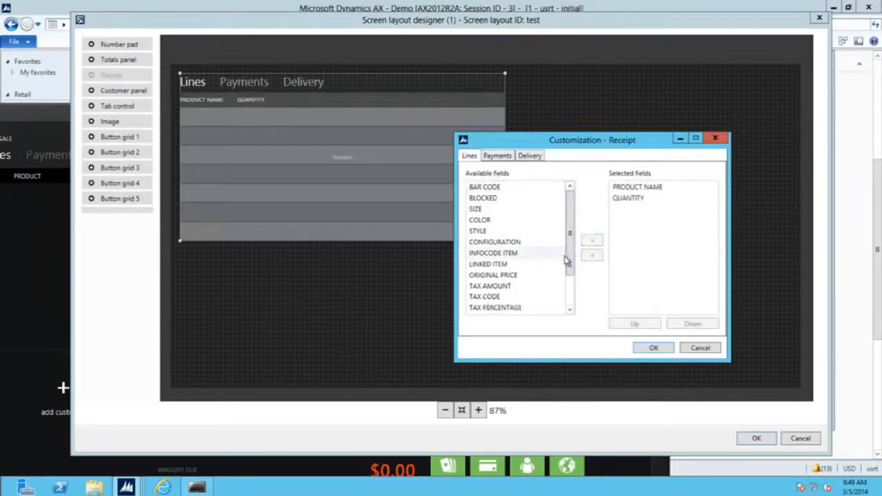
{"action": "left_click", "coordinate": [570, 303]}
{"action": "left_click", "coordinate": [510, 286]}
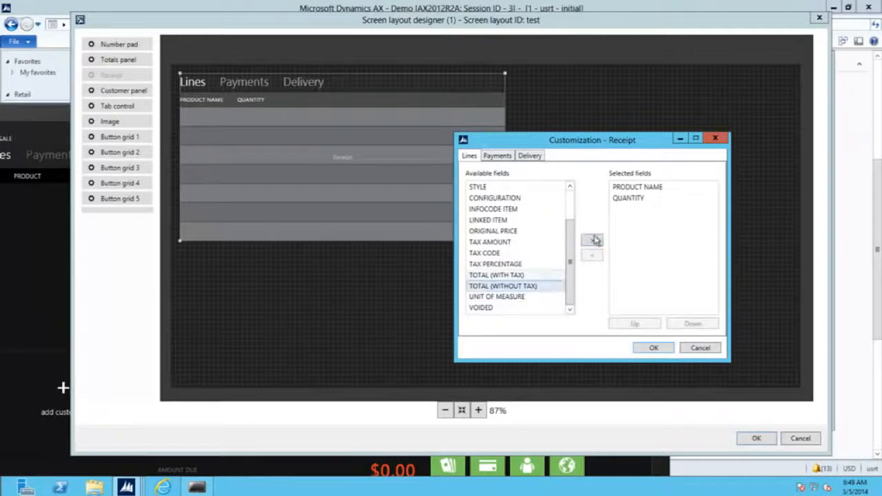
{"action": "left_click", "coordinate": [594, 242]}
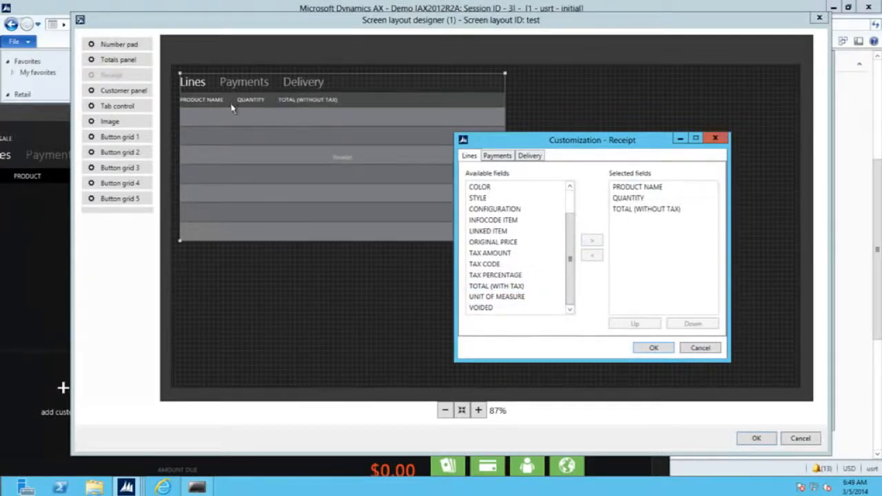
Keep TOTAL (WITHOUT TAX) as the last column and confirm the receipt columns.
{"action": "left_click", "coordinate": [624, 210]}
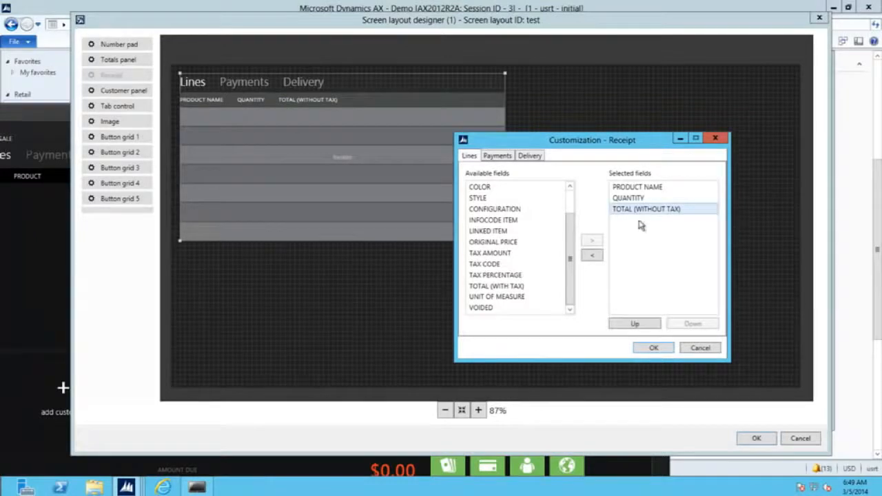
{"action": "left_click", "coordinate": [635, 323]}
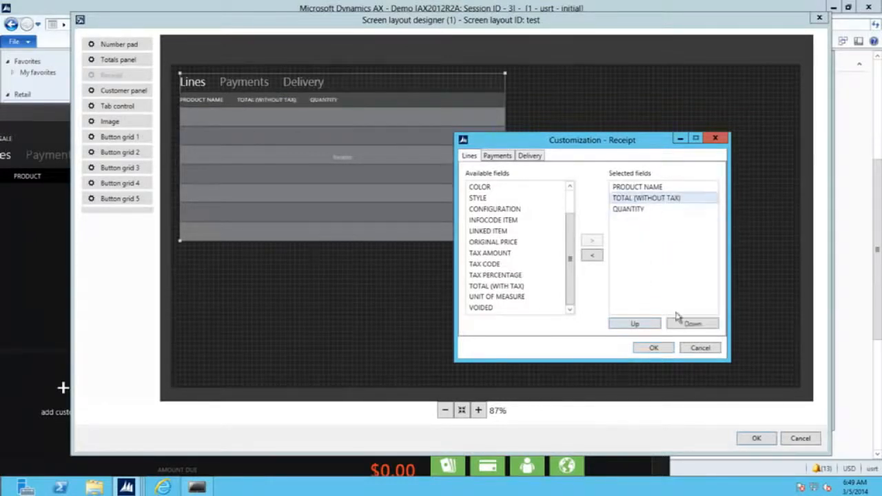
{"action": "left_click", "coordinate": [694, 324]}
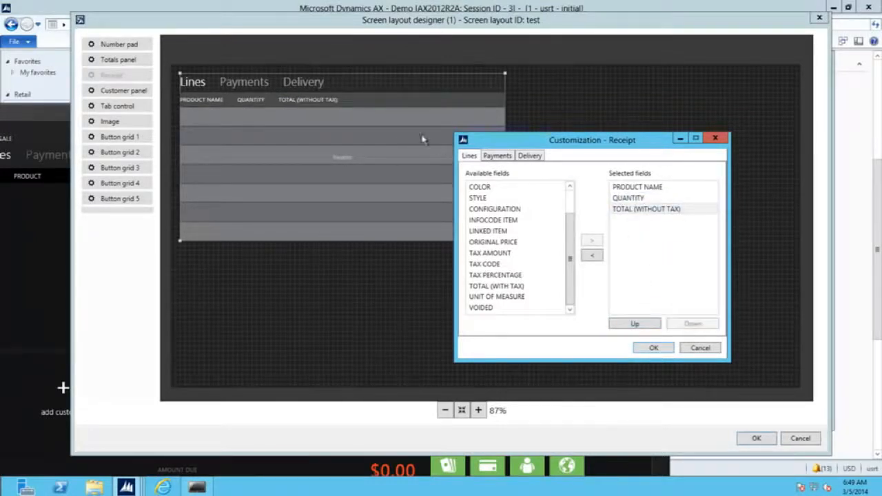
{"action": "left_click", "coordinate": [490, 158]}
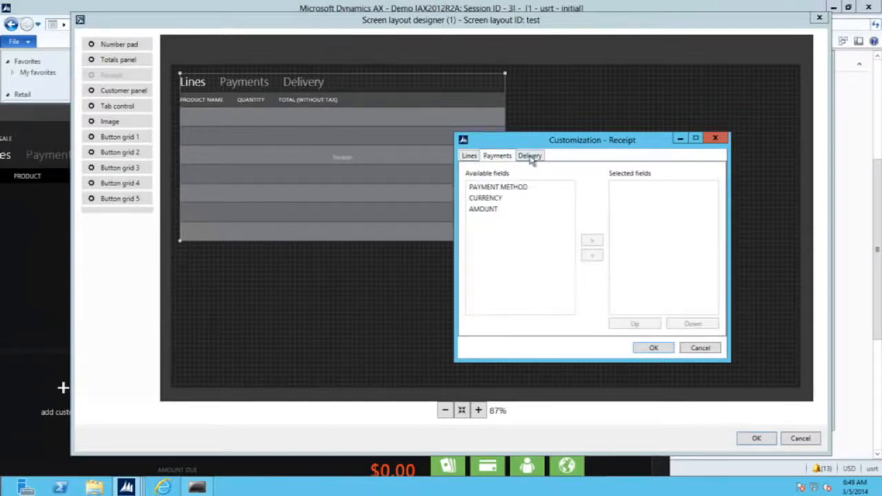
{"action": "left_click", "coordinate": [529, 158]}
{"action": "left_click", "coordinate": [655, 347]}
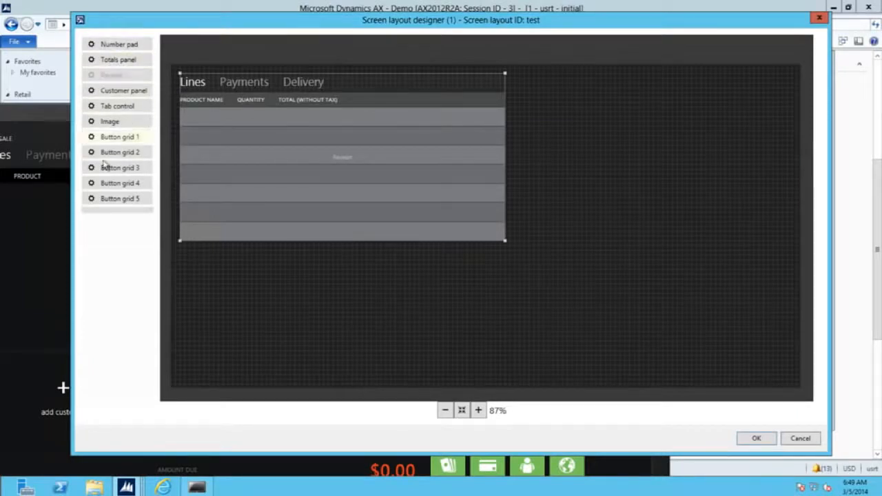
Place a totals panel beneath the receipt grid and open its customization.
{"action": "left_click_drag", "start_coordinate": [129, 62], "coordinate": [279, 285]}
{"action": "left_click_drag", "start_coordinate": [319, 311], "coordinate": [228, 285]}
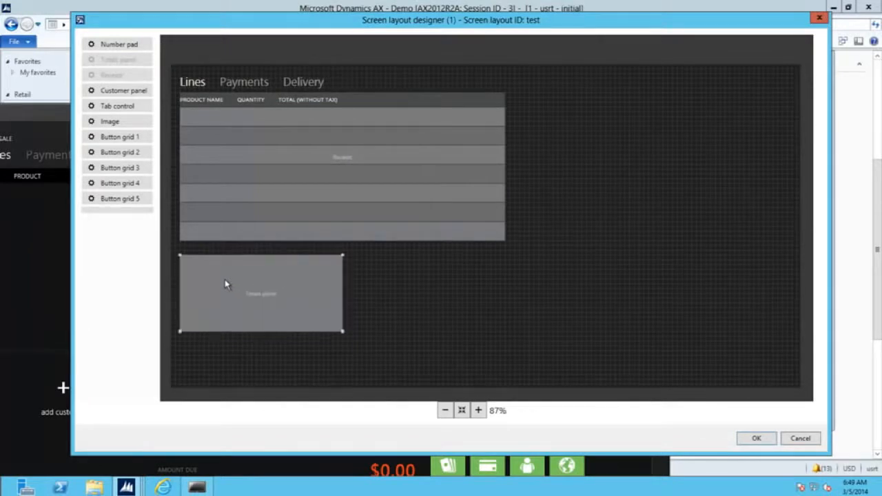
{"action": "right_click", "coordinate": [225, 279]}
{"action": "left_click", "coordinate": [193, 289]}
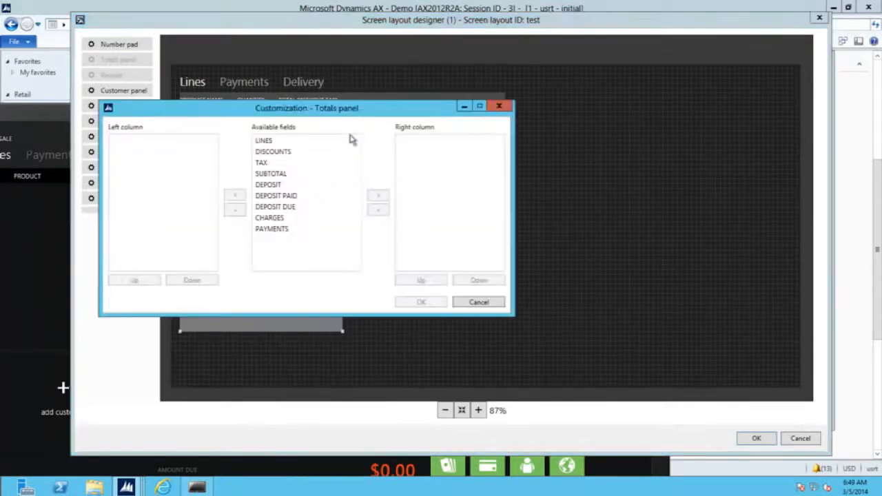
{"action": "left_click_drag", "start_coordinate": [401, 110], "coordinate": [649, 102]}
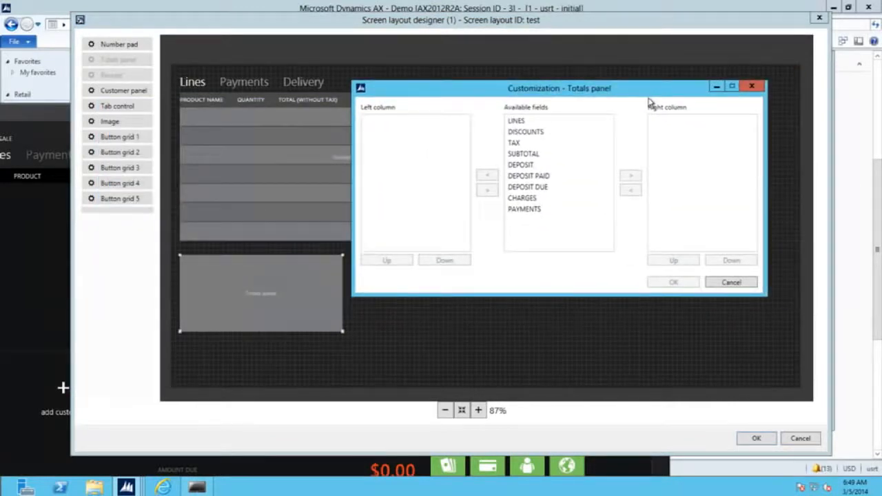
Move SUBTOTAL, TAX and PAYMENTS into the totals panel's right column.
{"action": "left_click", "coordinate": [522, 123]}
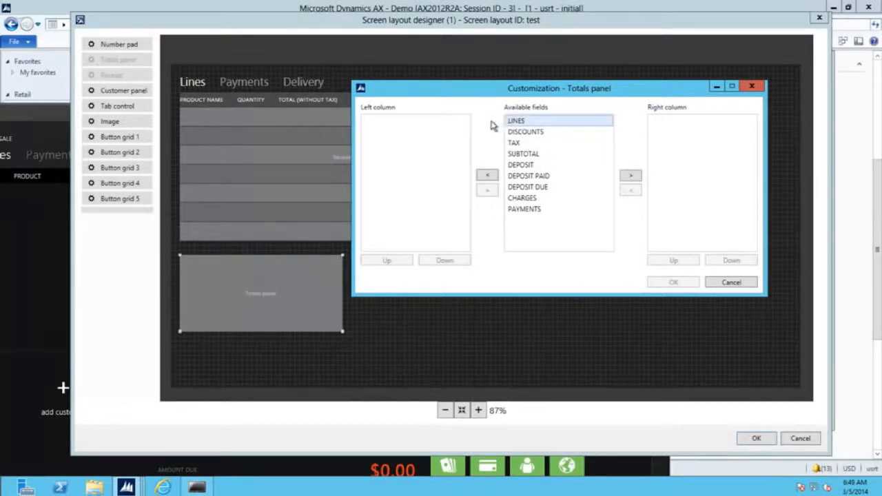
{"action": "left_click", "coordinate": [538, 132]}
{"action": "left_click", "coordinate": [541, 154]}
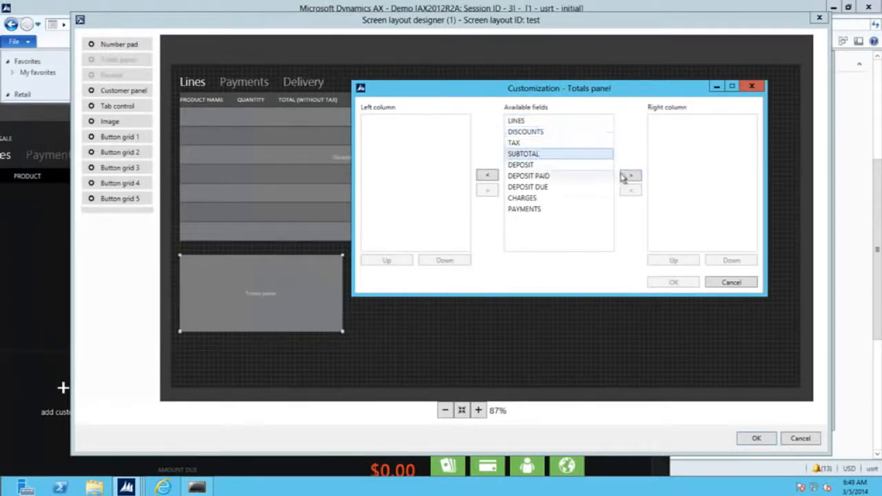
{"action": "left_click", "coordinate": [630, 175]}
{"action": "left_click", "coordinate": [629, 175]}
{"action": "left_click", "coordinate": [524, 187]}
{"action": "left_click", "coordinate": [630, 176]}
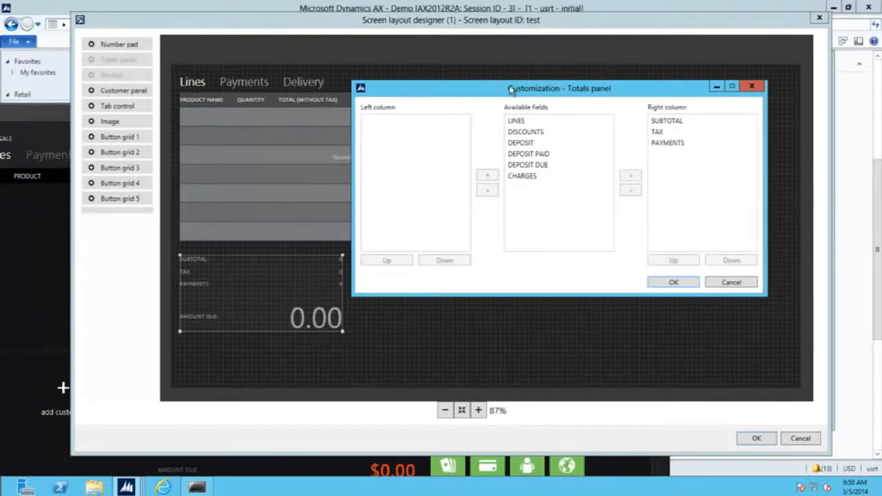
Move LINES and DISCOUNTS into the left column and confirm the totals layout.
{"action": "left_click", "coordinate": [529, 121]}
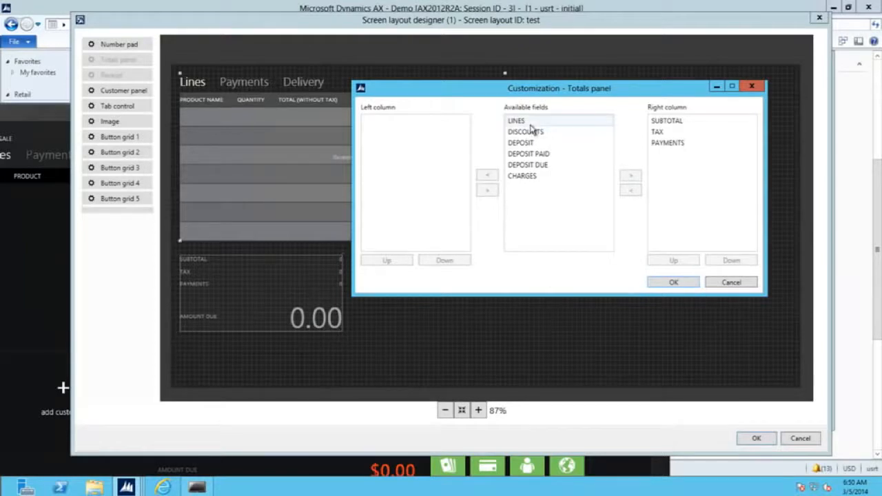
{"action": "left_click", "coordinate": [486, 177]}
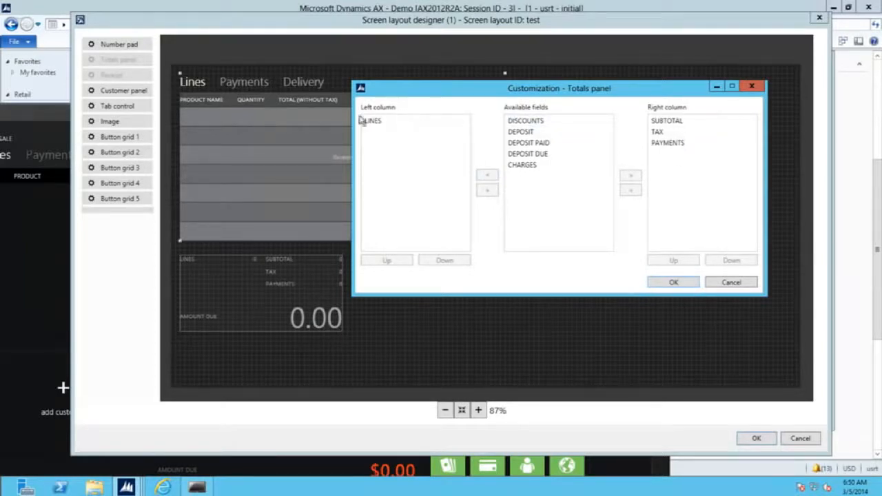
{"action": "left_click", "coordinate": [521, 122]}
{"action": "left_click", "coordinate": [488, 176]}
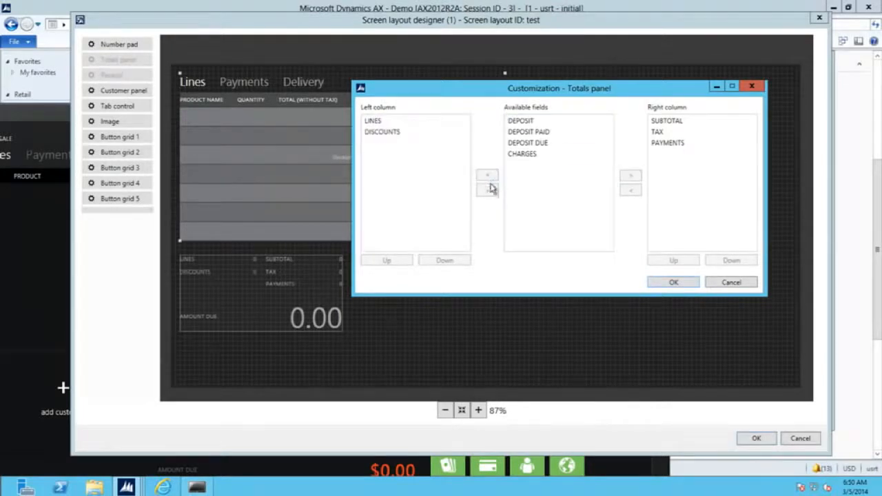
{"action": "left_click", "coordinate": [674, 283]}
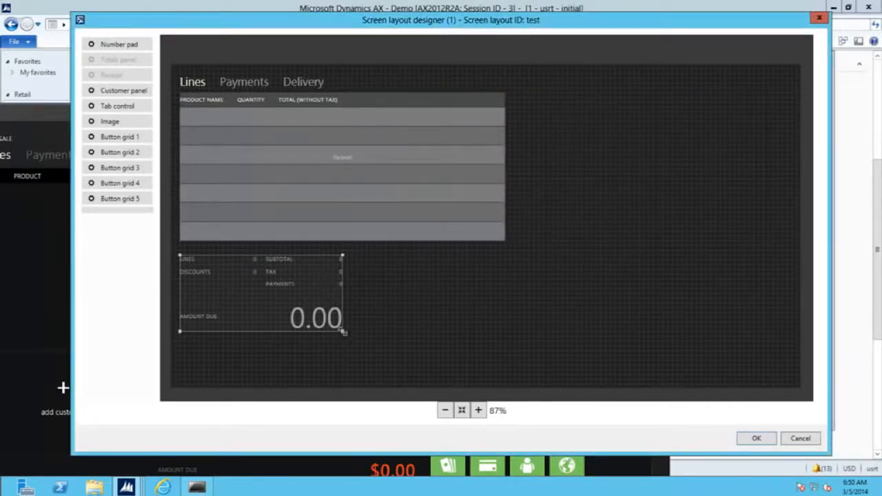
Enlarge the totals panel and place Button grid 1 beside the receipt grid.
{"action": "left_click_drag", "start_coordinate": [402, 365], "coordinate": [415, 359]}
{"action": "mouse_move", "coordinate": [340, 322]}
{"action": "left_mouse_down"}
{"action": "mouse_move", "coordinate": [542, 223]}
{"action": "mouse_move", "coordinate": [340, 282]}
{"action": "mouse_move", "coordinate": [375, 287]}
{"action": "mouse_move", "coordinate": [341, 337]}
{"action": "left_mouse_up"}
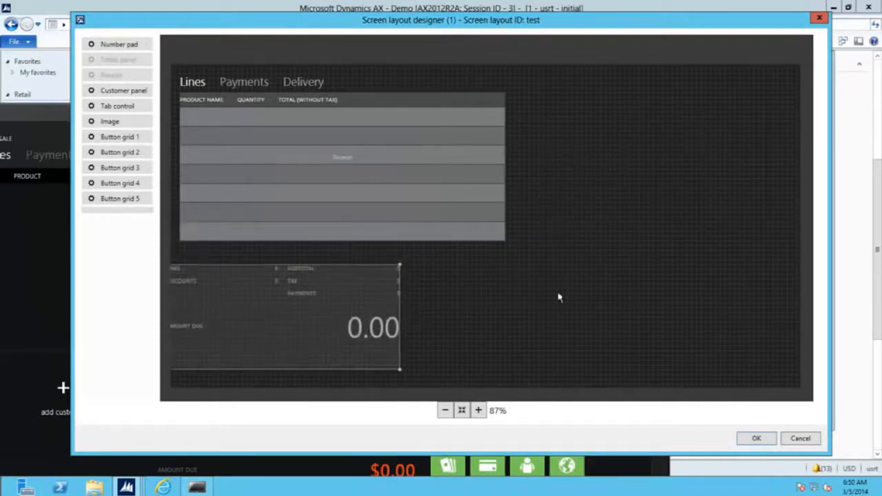
{"action": "left_click_drag", "start_coordinate": [131, 137], "coordinate": [599, 120]}
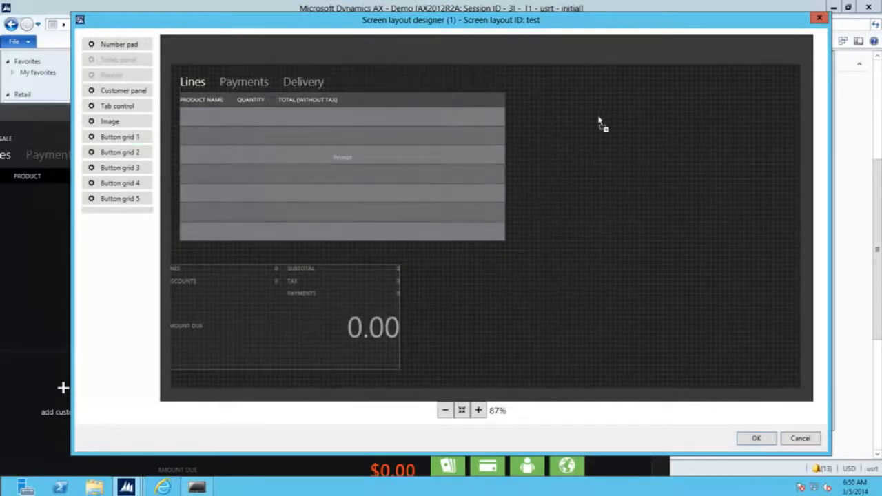
{"action": "left_click_drag", "start_coordinate": [641, 196], "coordinate": [560, 152]}
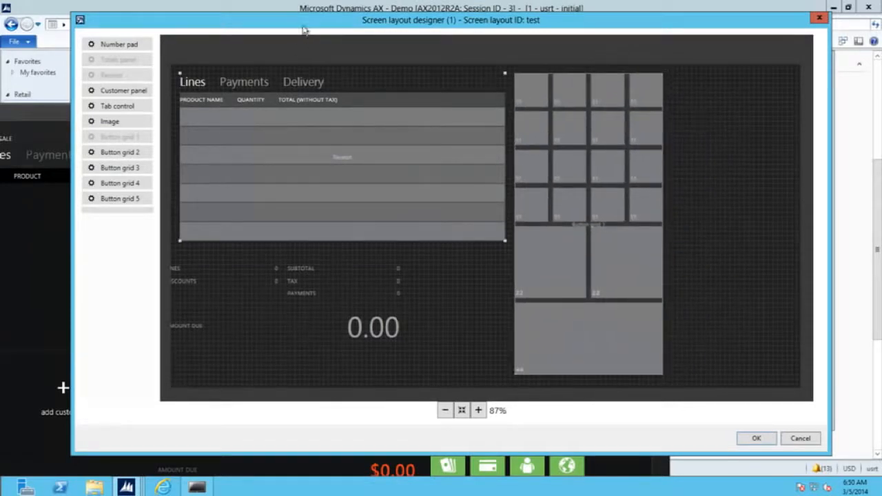
{"action": "mouse_move", "coordinate": [611, 163]}
{"action": "left_mouse_down"}
{"action": "mouse_move", "coordinate": [626, 183]}
{"action": "mouse_move", "coordinate": [624, 169]}
{"action": "left_mouse_up"}
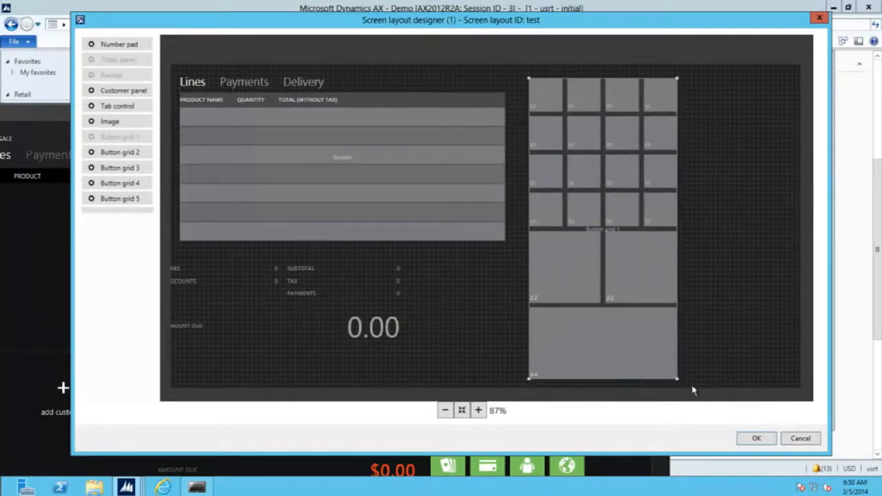
Resize and reposition Button grid 1 to fill the right side of the canvas.
{"action": "left_click_drag", "start_coordinate": [678, 378], "coordinate": [845, 380]}
{"action": "left_click_drag", "start_coordinate": [744, 346], "coordinate": [738, 366]}
{"action": "left_click_drag", "start_coordinate": [613, 256], "coordinate": [534, 256]}
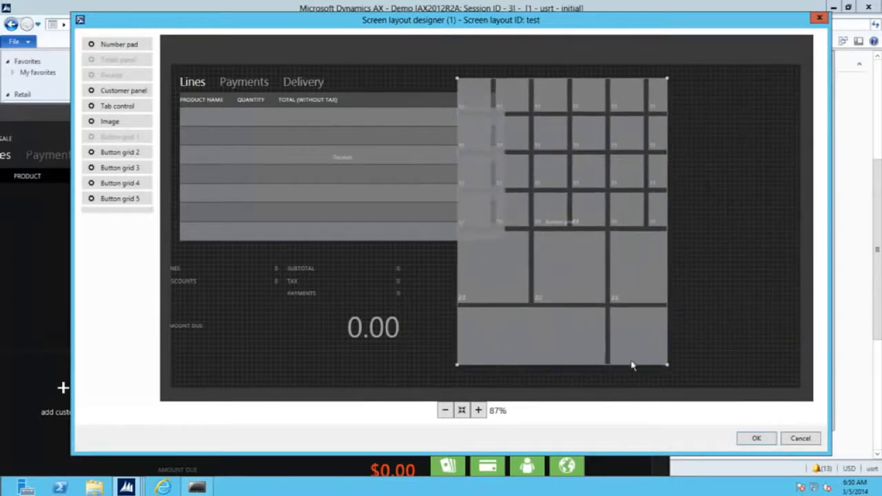
{"action": "left_click_drag", "start_coordinate": [668, 365], "coordinate": [723, 351]}
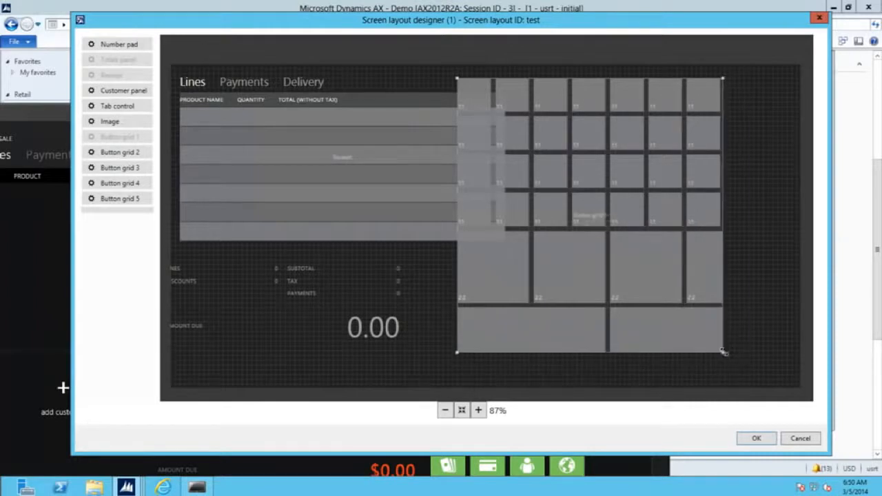
{"action": "left_click_drag", "start_coordinate": [656, 195], "coordinate": [745, 181]}
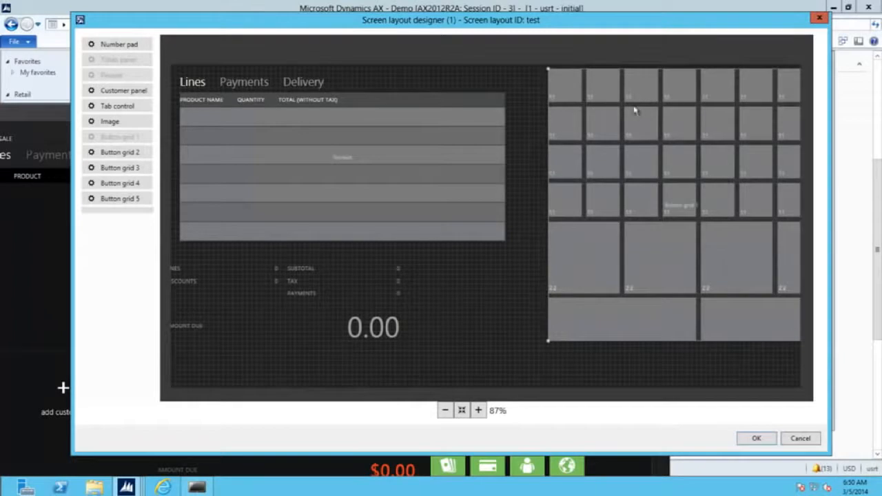
{"action": "left_click_drag", "start_coordinate": [751, 110], "coordinate": [720, 120]}
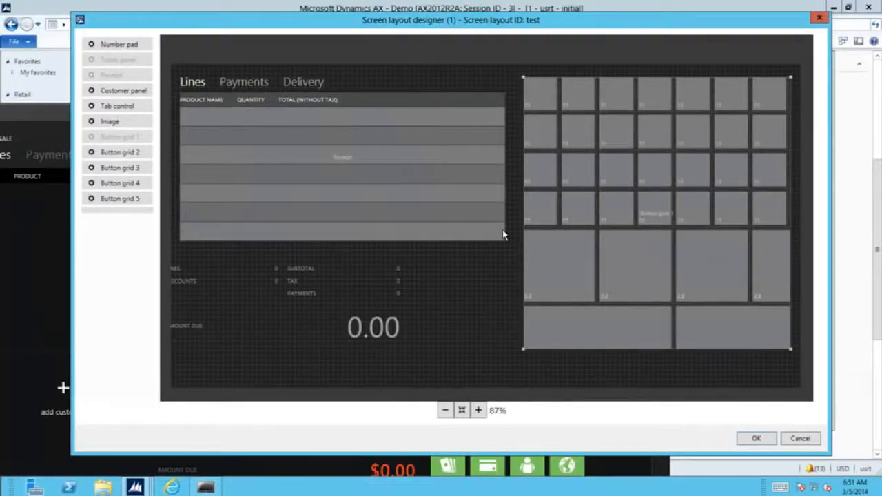
Remove Button grid 1 and drop a tab control onto the right side of the canvas.
{"action": "left_click_drag", "start_coordinate": [640, 233], "coordinate": [643, 200]}
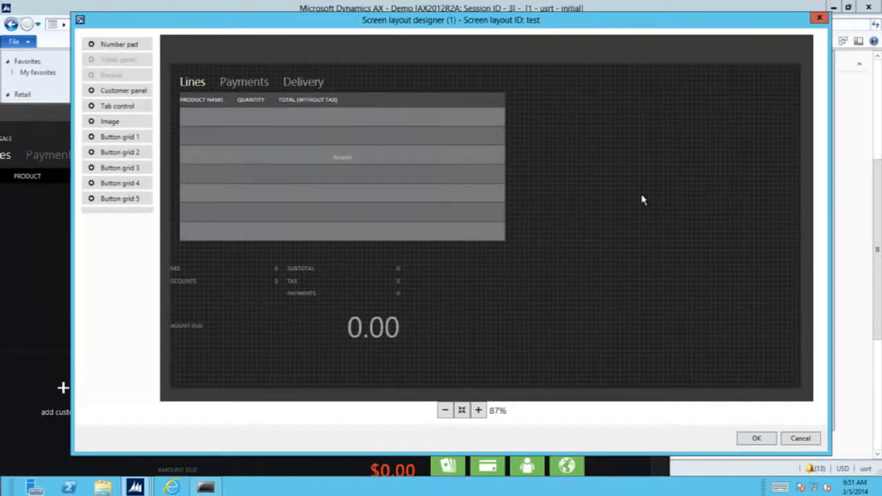
{"action": "left_click_drag", "start_coordinate": [102, 107], "coordinate": [598, 132]}
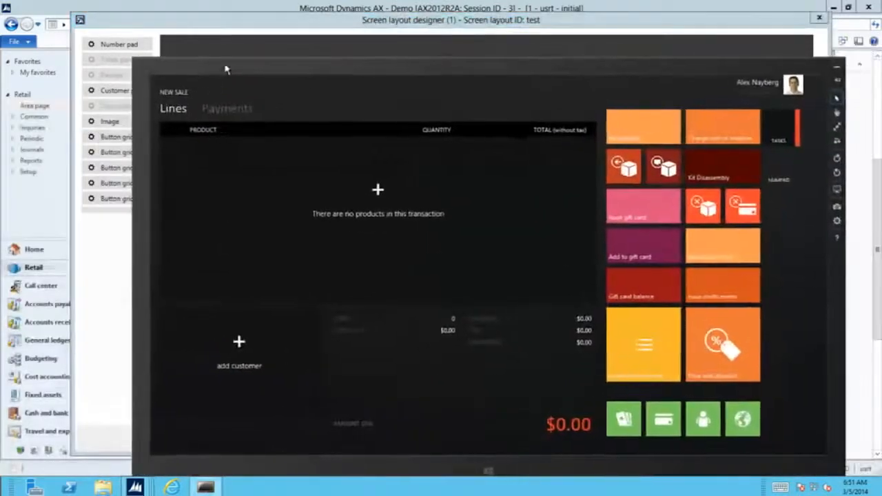
{"action": "left_click", "coordinate": [781, 176]}
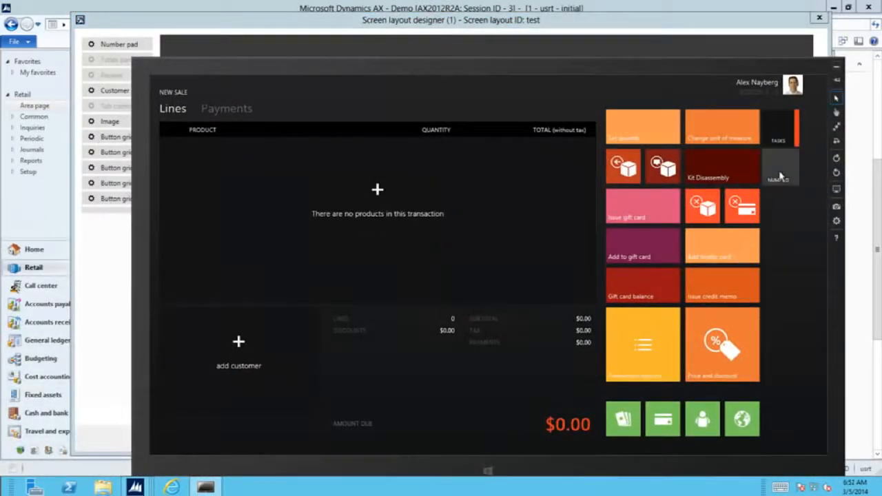
{"action": "left_click", "coordinate": [785, 138]}
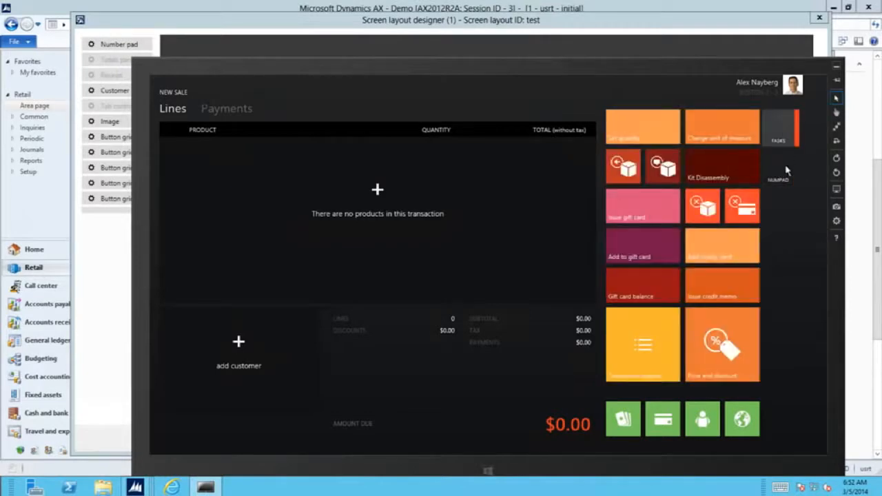
{"action": "left_click", "coordinate": [789, 153]}
{"action": "left_click", "coordinate": [788, 141]}
{"action": "left_click", "coordinate": [790, 155]}
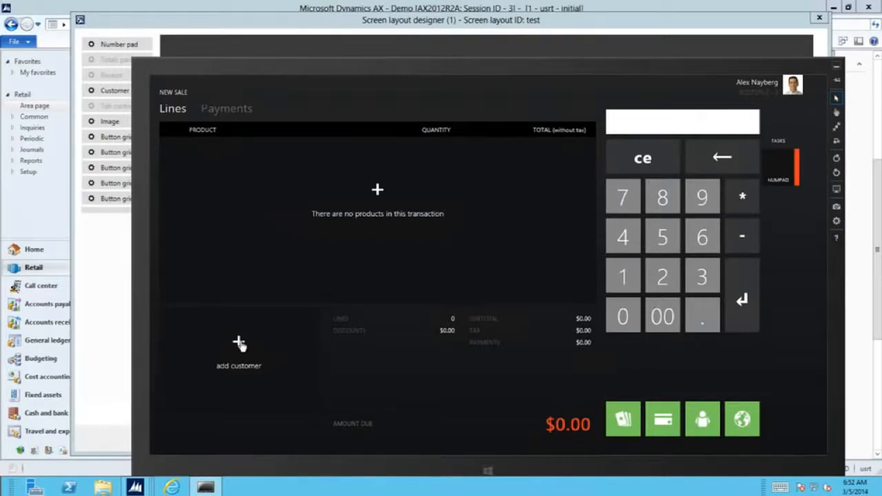
{"action": "left_click", "coordinate": [775, 130]}
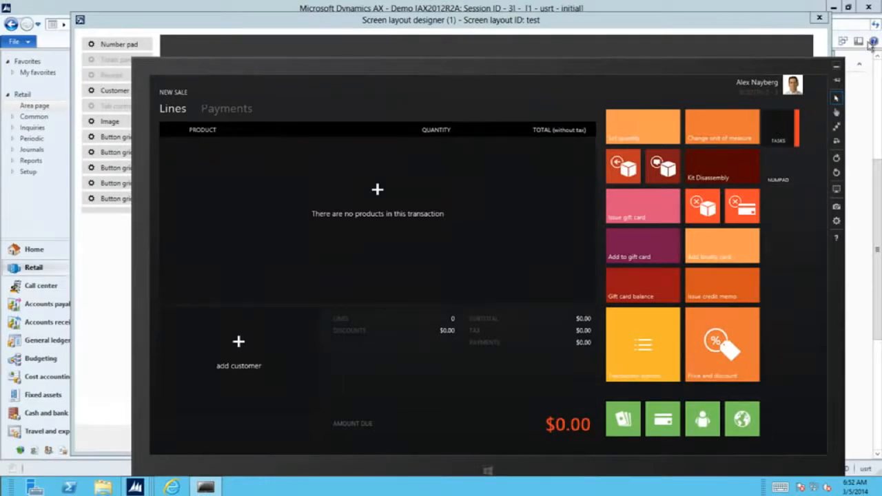
{"action": "left_click", "coordinate": [836, 65]}
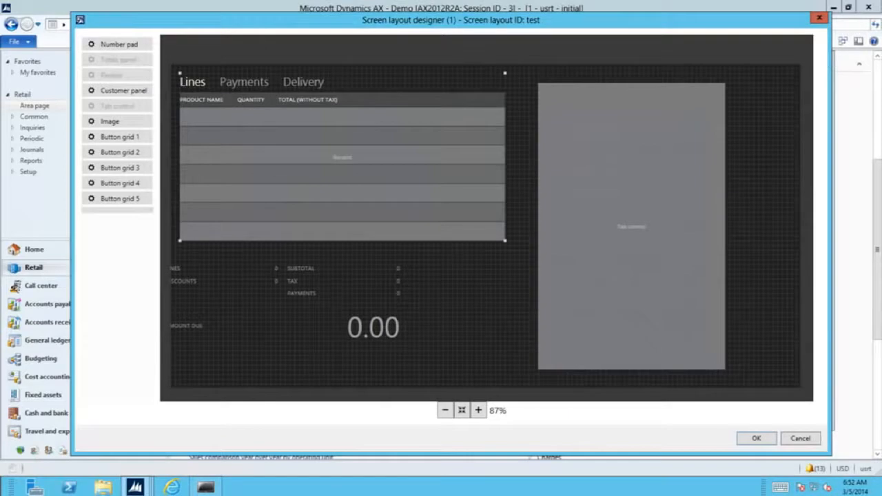
Give the tab control three tabs placed on the right side.
{"action": "right_click", "coordinate": [635, 144]}
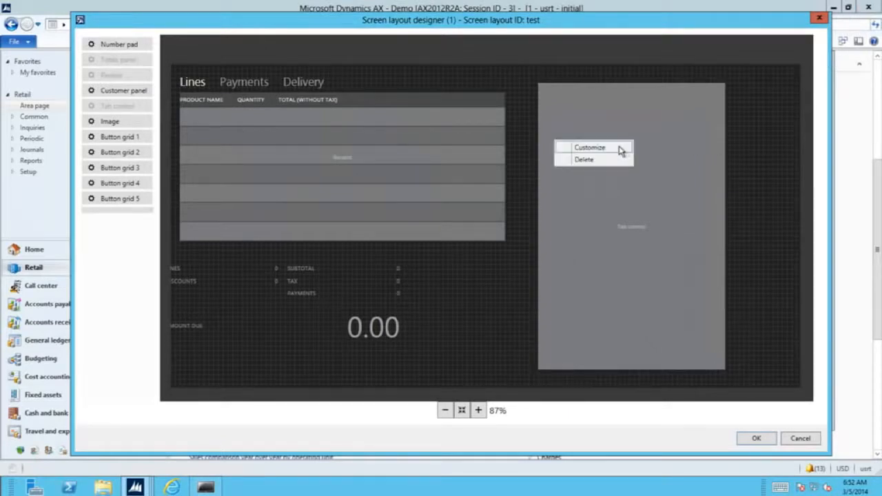
{"action": "left_click", "coordinate": [624, 147]}
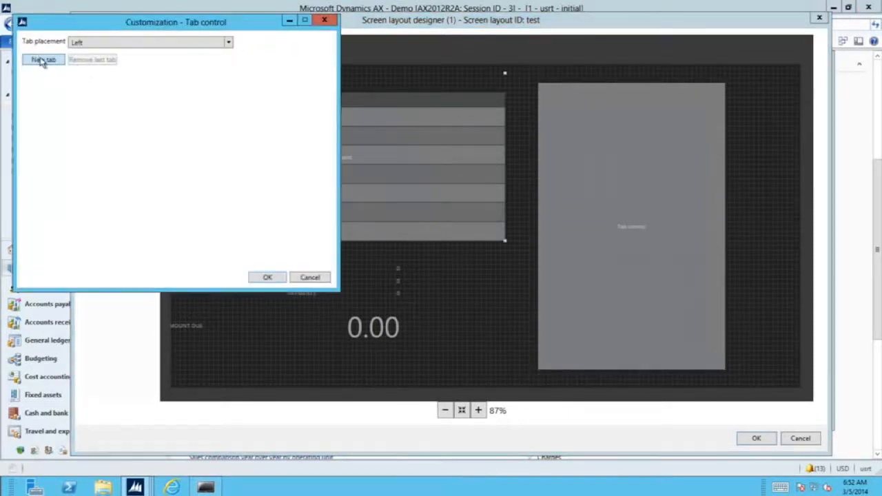
{"action": "left_click", "coordinate": [41, 60]}
{"action": "left_click", "coordinate": [40, 61]}
{"action": "left_click", "coordinate": [39, 62]}
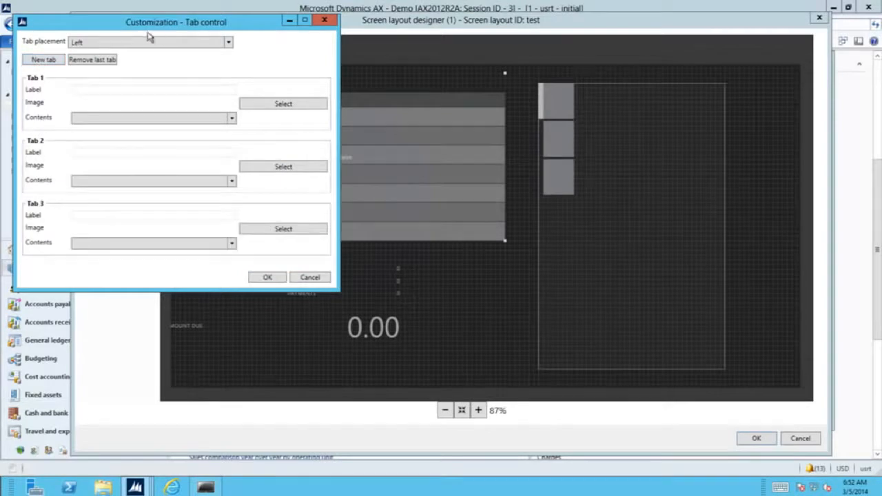
{"action": "left_click_drag", "start_coordinate": [195, 26], "coordinate": [226, 30]}
{"action": "left_click", "coordinate": [207, 48]}
{"action": "left_click", "coordinate": [138, 74]}
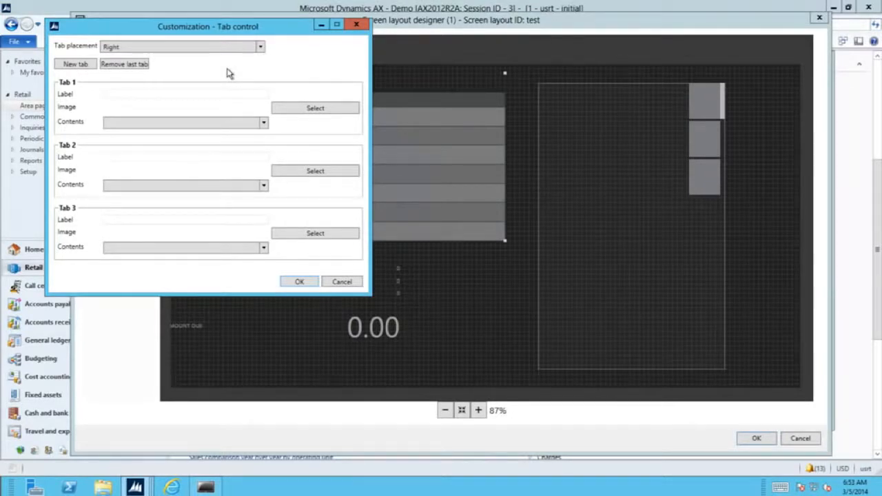
Label Tab 1 'Tasks' and fill it with Button grid 1.
{"action": "left_click", "coordinate": [156, 97]}
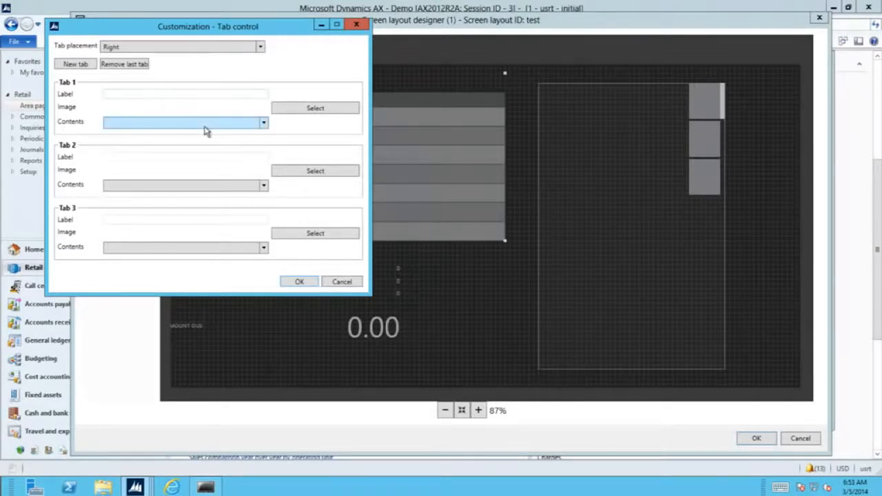
{"action": "type", "text": "Tasks"}
{"action": "left_click", "coordinate": [263, 123]}
{"action": "left_click", "coordinate": [124, 201]}
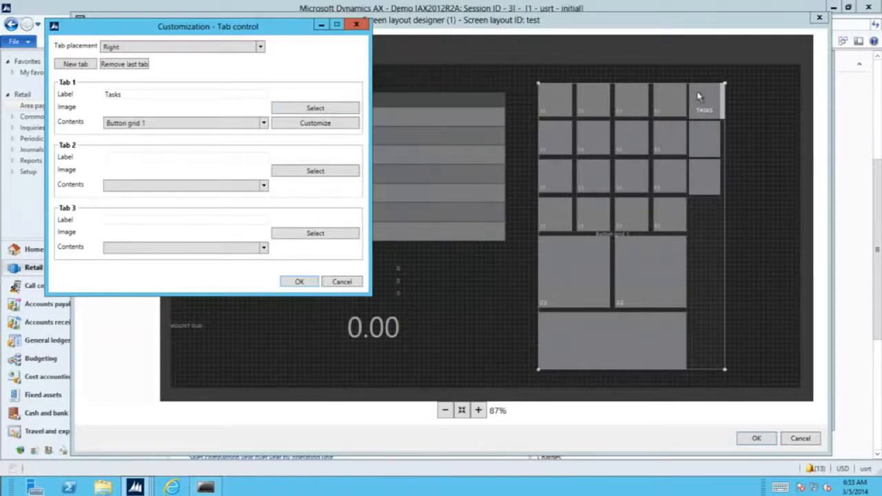
Put the Number pad in the second tab, labelled 'numpad', and preview the tabs.
{"action": "left_click", "coordinate": [263, 187]}
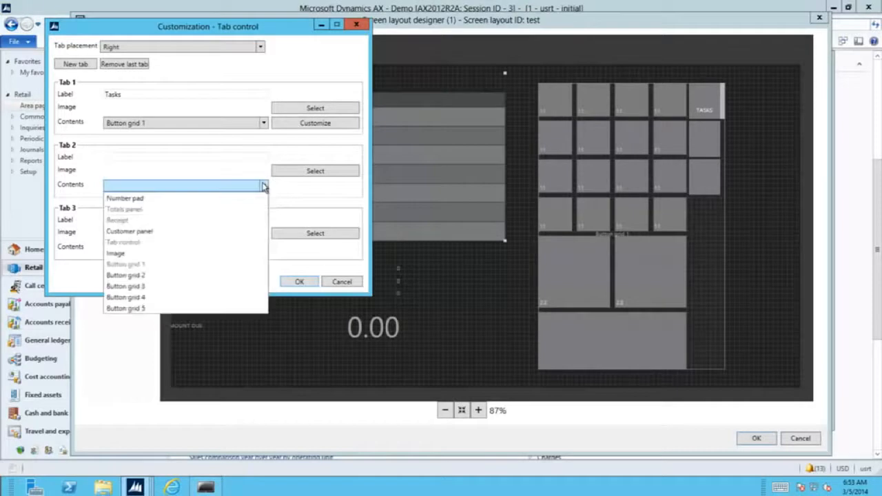
{"action": "left_click", "coordinate": [170, 204]}
{"action": "left_click", "coordinate": [174, 157]}
{"action": "type", "text": "numpad"}
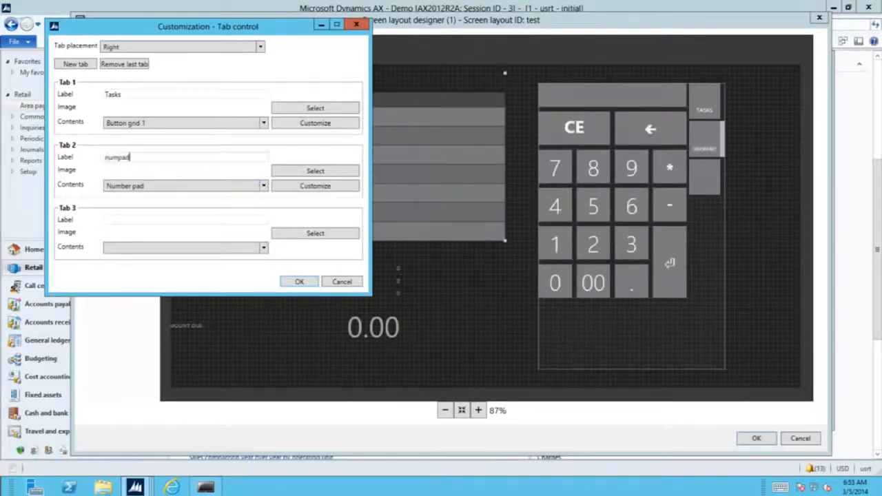
{"action": "left_click", "coordinate": [700, 110]}
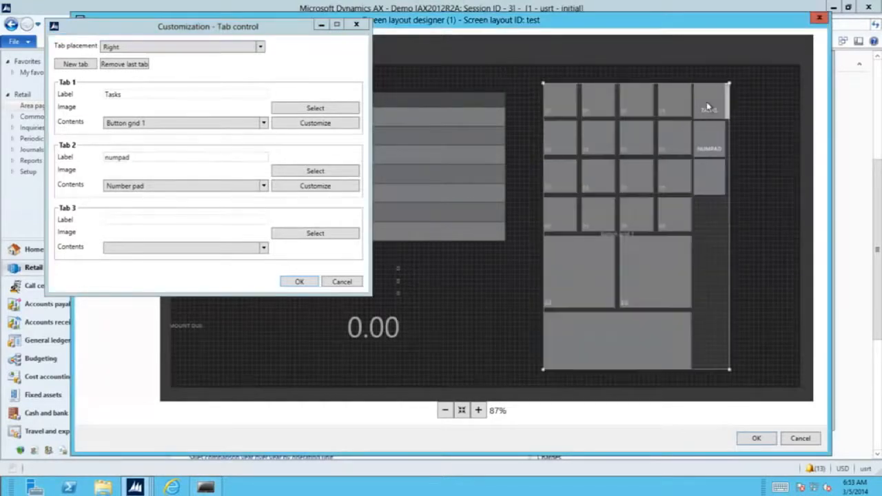
{"action": "left_click", "coordinate": [706, 142]}
{"action": "left_click", "coordinate": [709, 103]}
{"action": "left_click", "coordinate": [708, 142]}
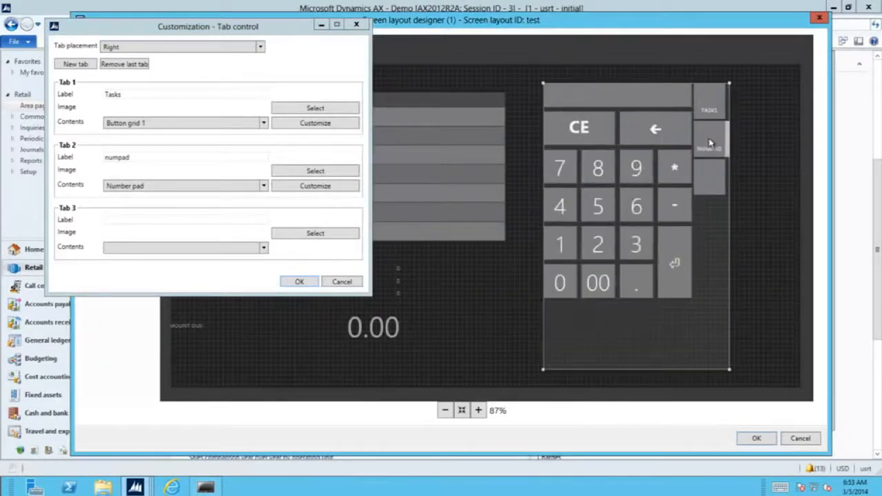
{"action": "left_click", "coordinate": [716, 179]}
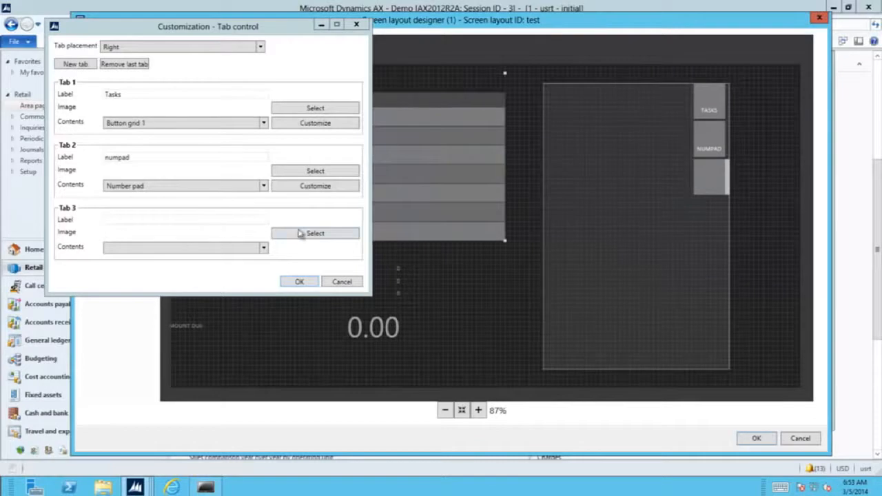
Fill the third tab with the Customer panel, labelled 'customer'.
{"action": "left_click", "coordinate": [264, 247]}
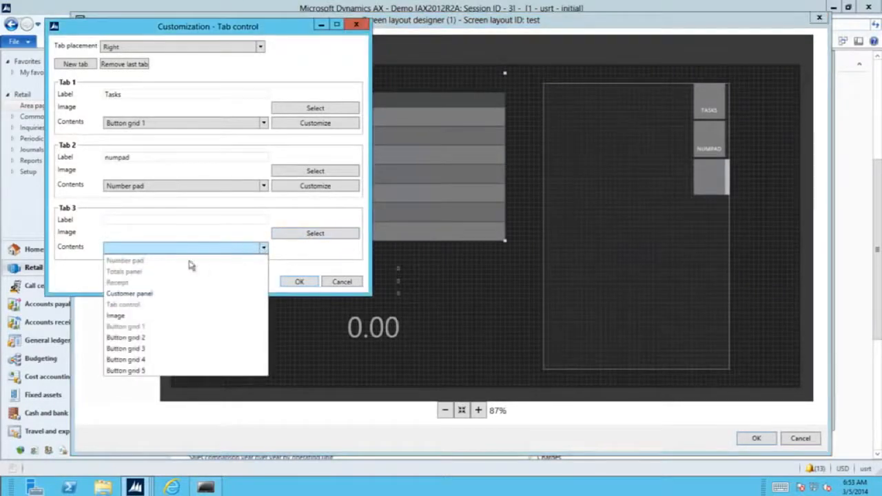
{"action": "left_click", "coordinate": [158, 294]}
{"action": "left_click", "coordinate": [256, 222]}
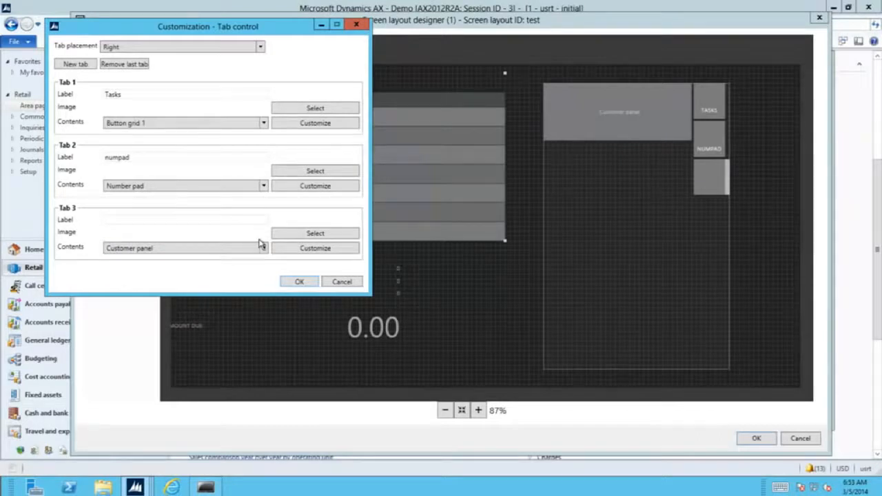
{"action": "type", "text": "customer"}
{"action": "left_click", "coordinate": [307, 249]}
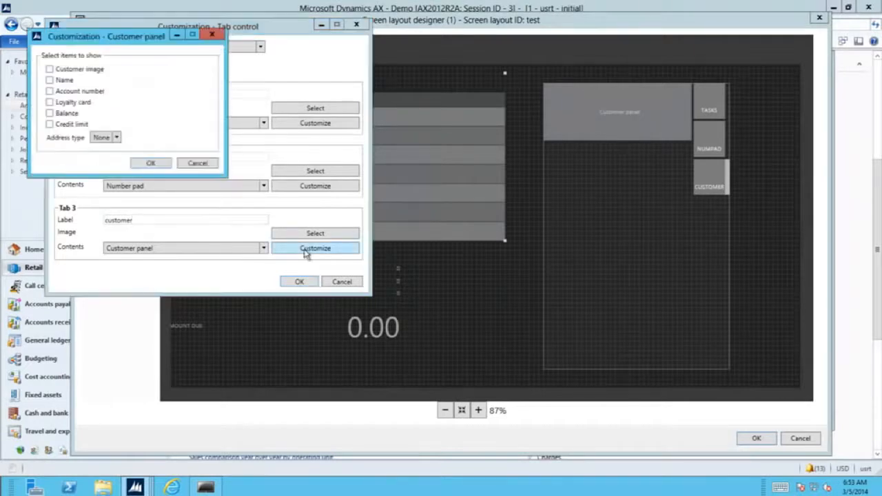
Show image, name, account number, loyalty card, balance, credit limit and Primary address; confirm both dialogs.
{"action": "left_click_drag", "start_coordinate": [157, 40], "coordinate": [291, 121]}
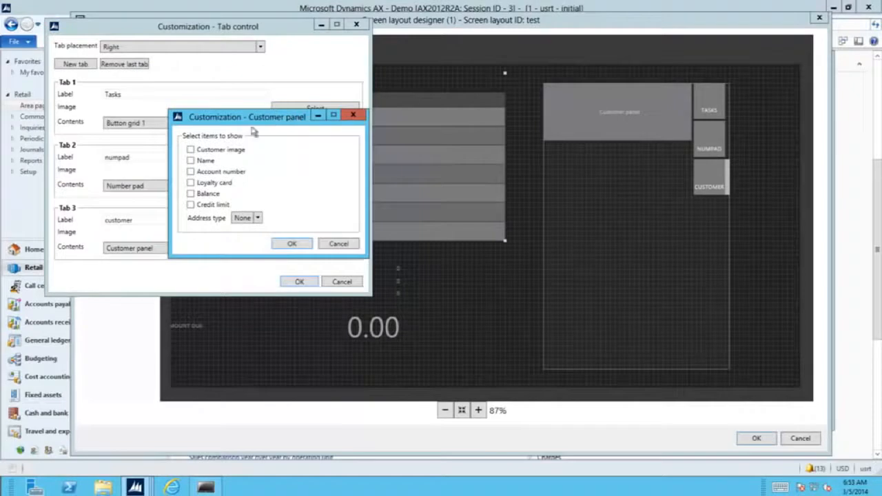
{"action": "left_click", "coordinate": [220, 153]}
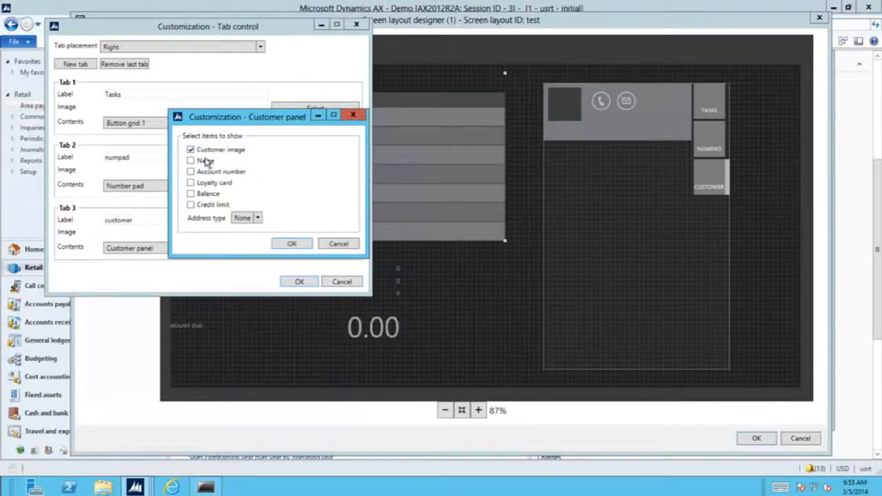
{"action": "left_click", "coordinate": [207, 162]}
{"action": "left_click", "coordinate": [215, 173]}
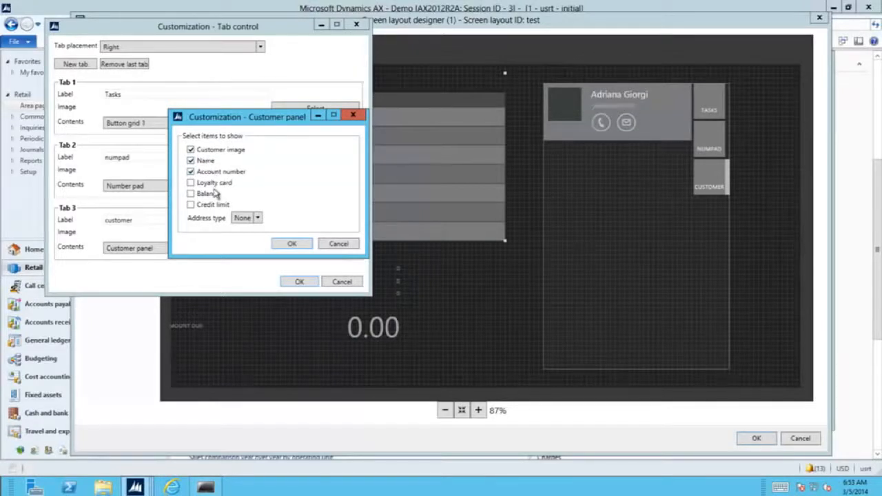
{"action": "left_click", "coordinate": [217, 188]}
{"action": "left_click", "coordinate": [213, 195]}
{"action": "left_click", "coordinate": [212, 205]}
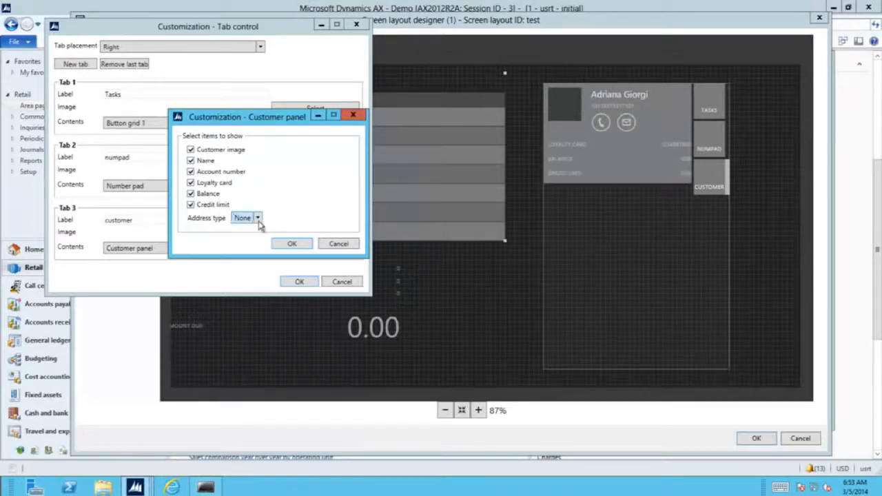
{"action": "left_click", "coordinate": [258, 219]}
{"action": "left_click", "coordinate": [248, 241]}
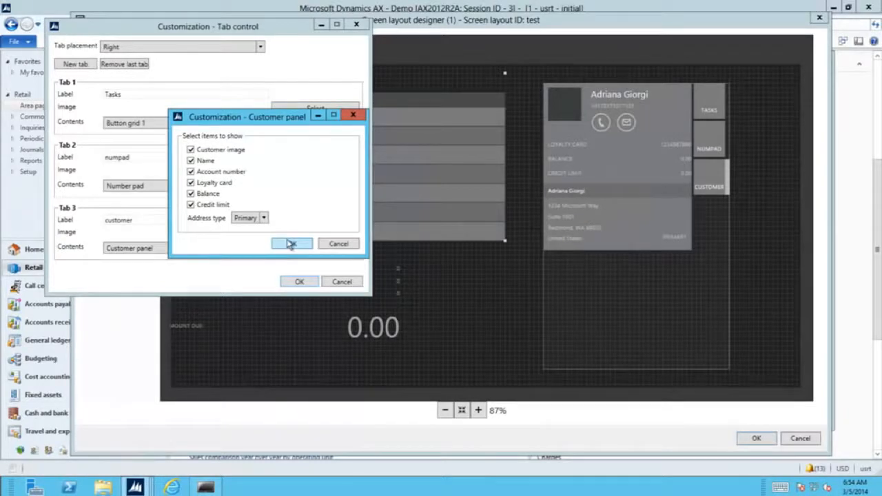
{"action": "left_click", "coordinate": [291, 244]}
{"action": "left_click", "coordinate": [299, 282]}
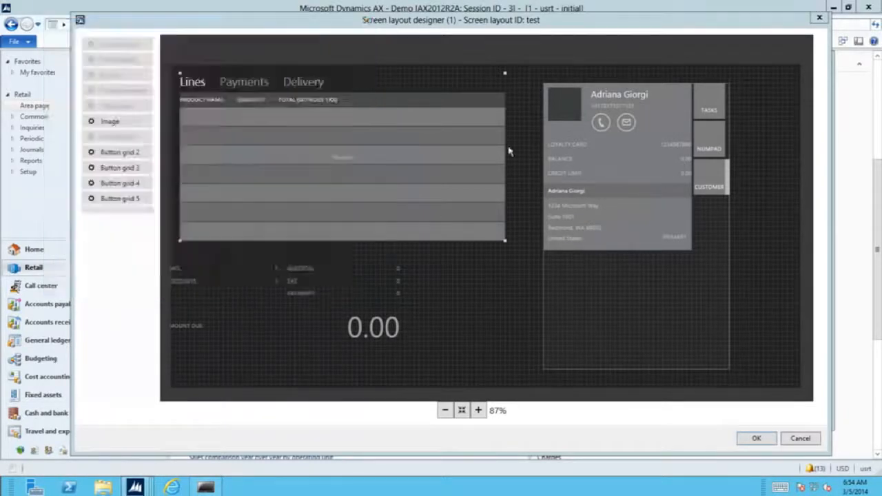
Preview the numpad, Tasks and customer tabs and nudge the tab control slightly.
{"action": "left_click", "coordinate": [712, 137]}
{"action": "left_click", "coordinate": [710, 97]}
{"action": "left_click", "coordinate": [710, 144]}
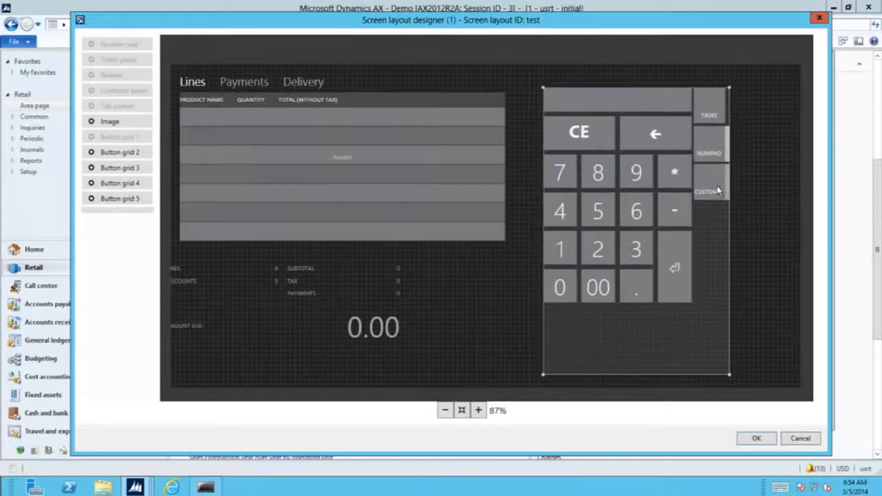
{"action": "left_click", "coordinate": [717, 196]}
{"action": "left_click_drag", "start_coordinate": [666, 107], "coordinate": [686, 120]}
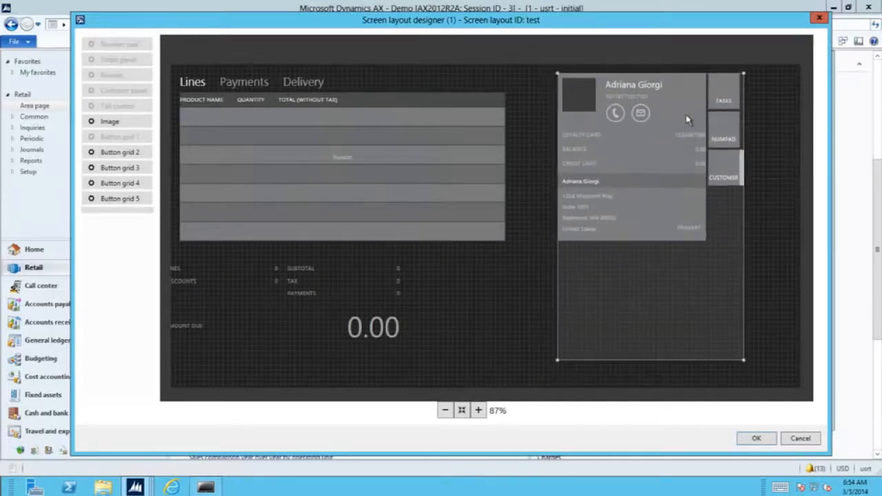
Cancel the layout designer, close Screen layouts, and open the Button grids list.
{"action": "left_click", "coordinate": [799, 441]}
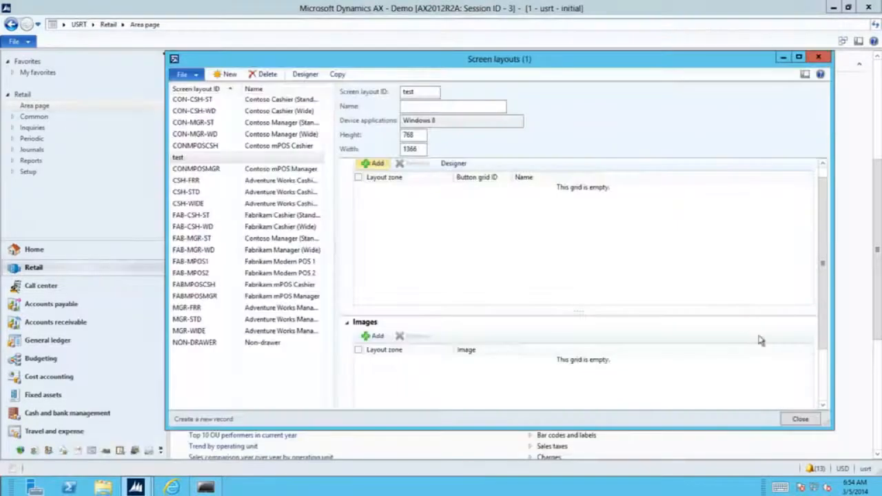
{"action": "left_click", "coordinate": [802, 419]}
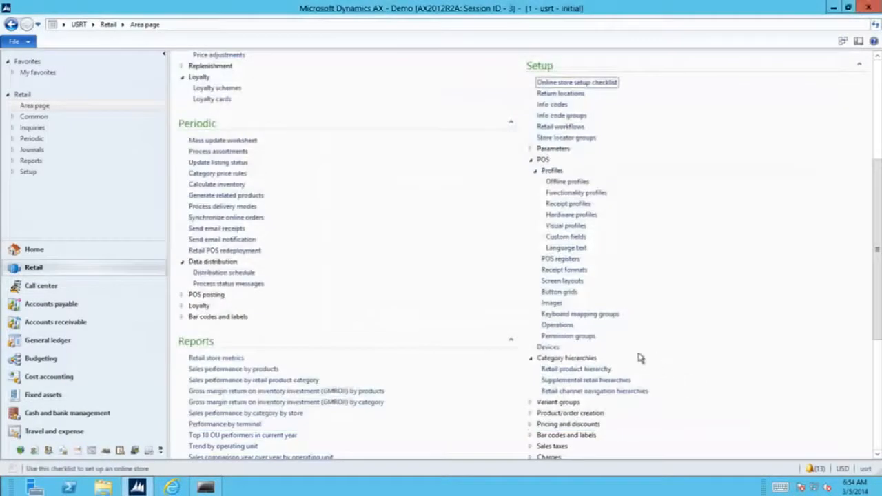
{"action": "left_click", "coordinate": [569, 295]}
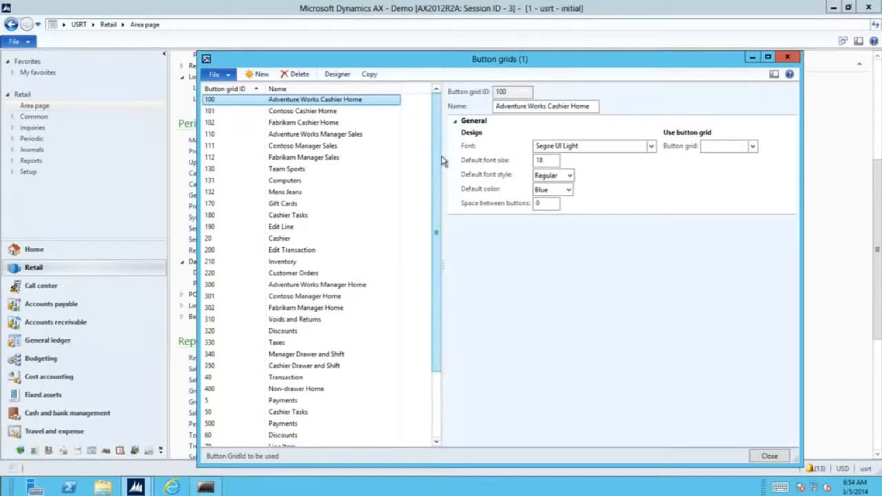
{"action": "left_click_drag", "start_coordinate": [428, 282], "coordinate": [399, 157]}
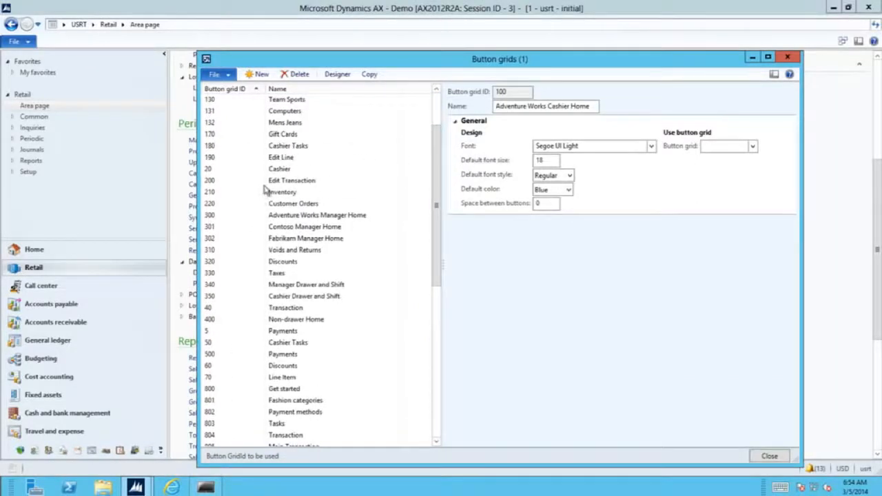
{"action": "left_click", "coordinate": [286, 180]}
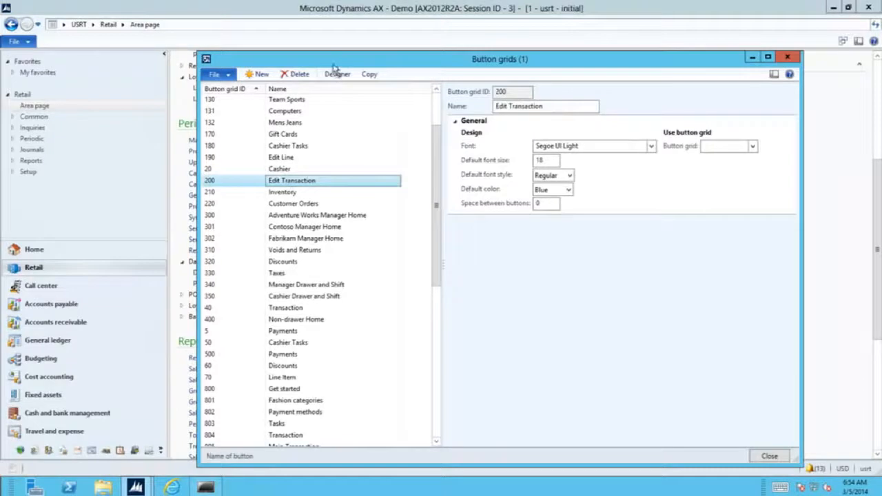
{"action": "left_click", "coordinate": [337, 75]}
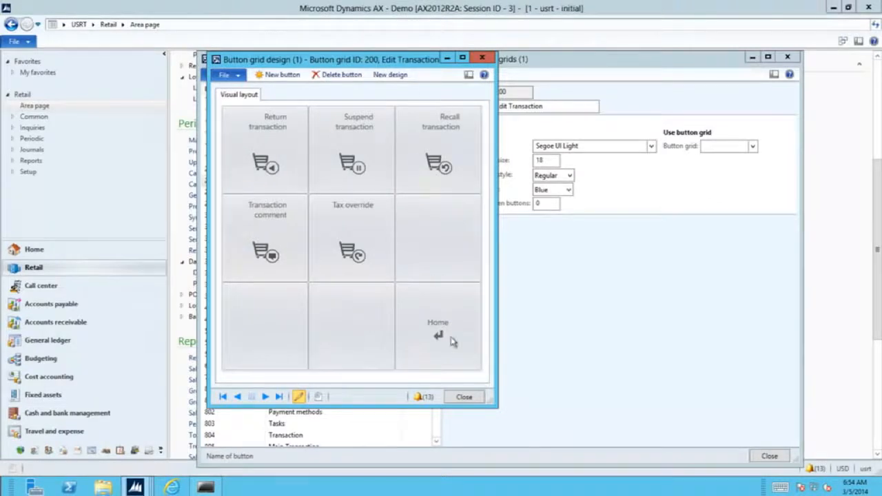
{"action": "left_click", "coordinate": [457, 398]}
{"action": "left_click_drag", "start_coordinate": [437, 258], "coordinate": [437, 410]}
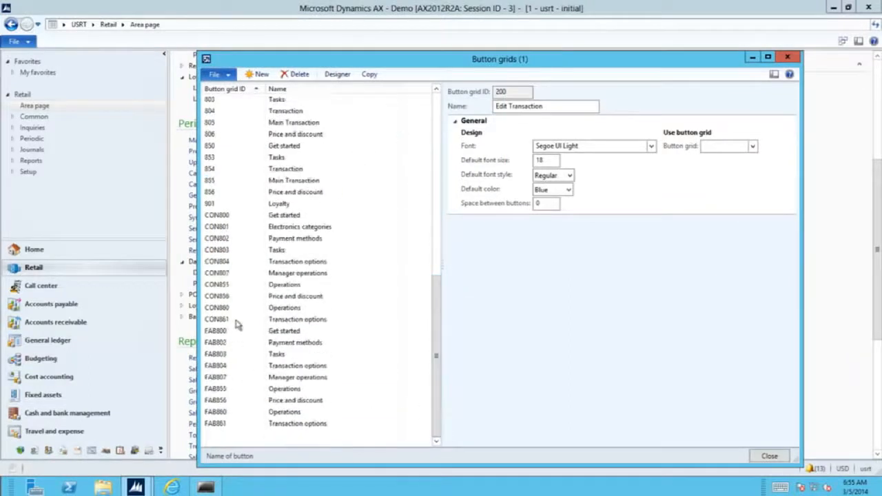
View the CON803 Tasks button grid design, then close it and the Button grids form.
{"action": "left_click", "coordinate": [222, 252]}
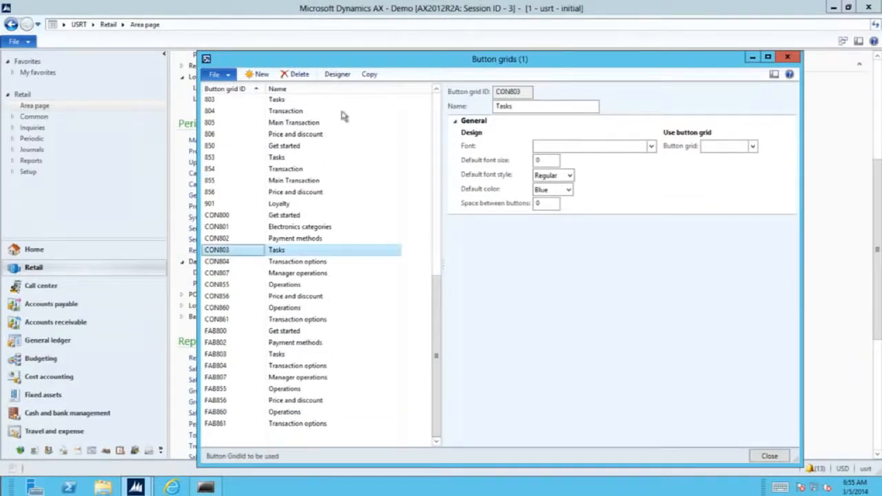
{"action": "left_click", "coordinate": [339, 73]}
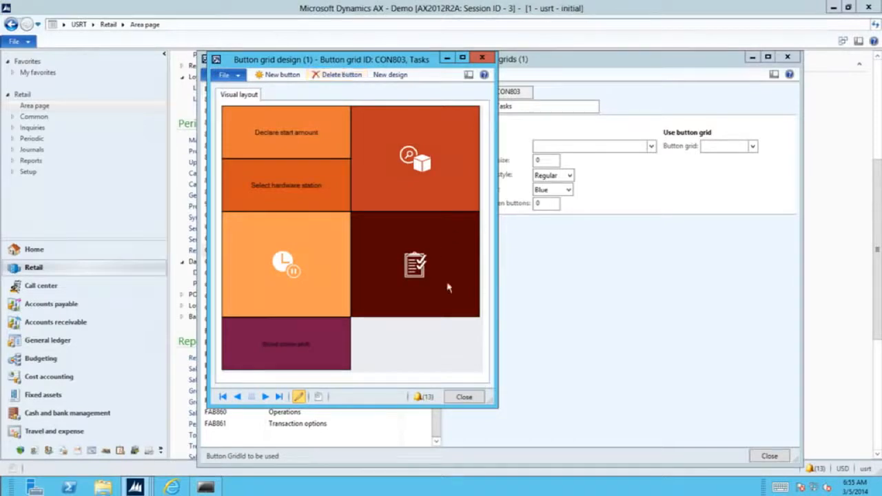
{"action": "left_click", "coordinate": [471, 399]}
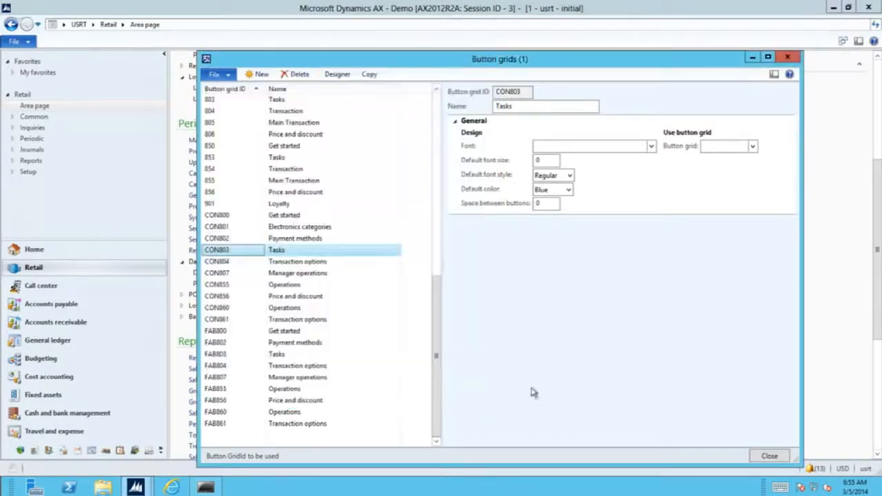
{"action": "left_click", "coordinate": [763, 455]}
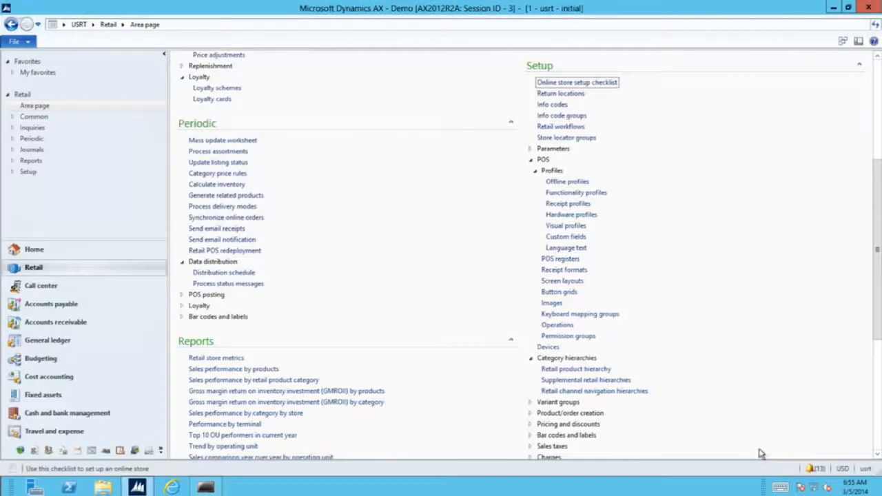